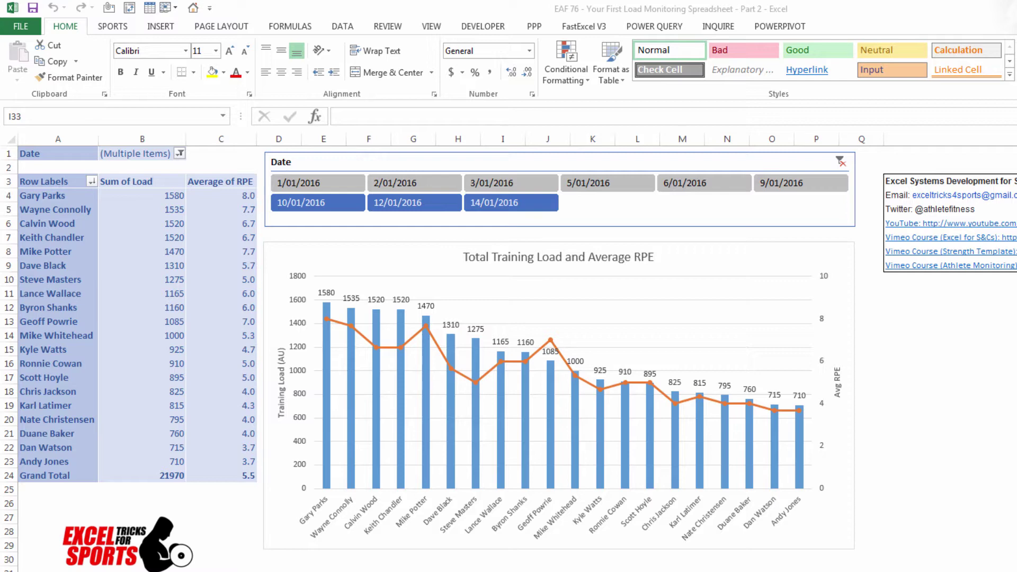
Switch to the Database sheet with the Date, Athlete, Training Type, Duration, RPE and Load table
{"action": "key", "text": "ctrl+Page_Down"}
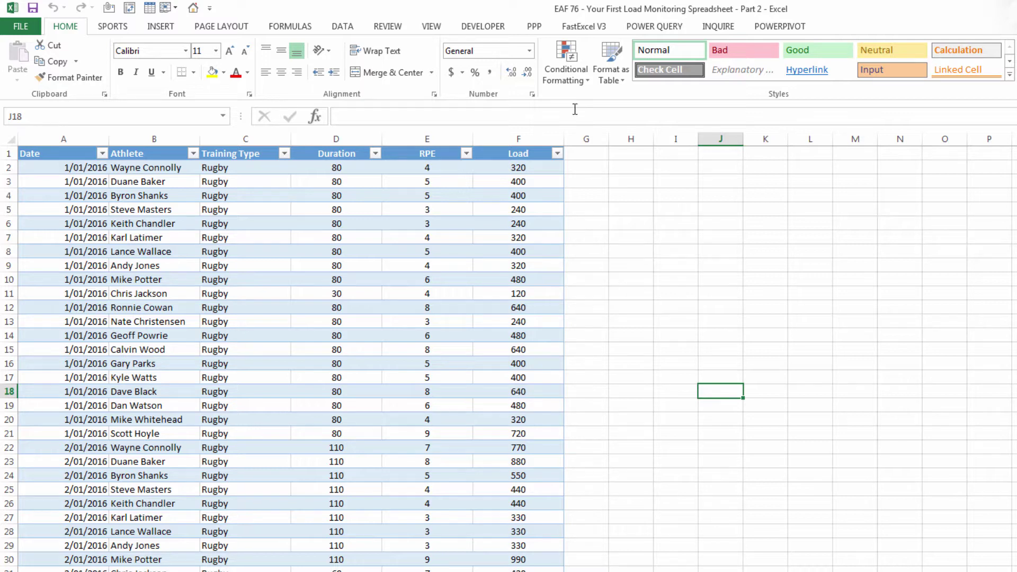
Add a Wellness header in cell G1 and widen column G to fit it
{"action": "left_click", "coordinate": [587, 157]}
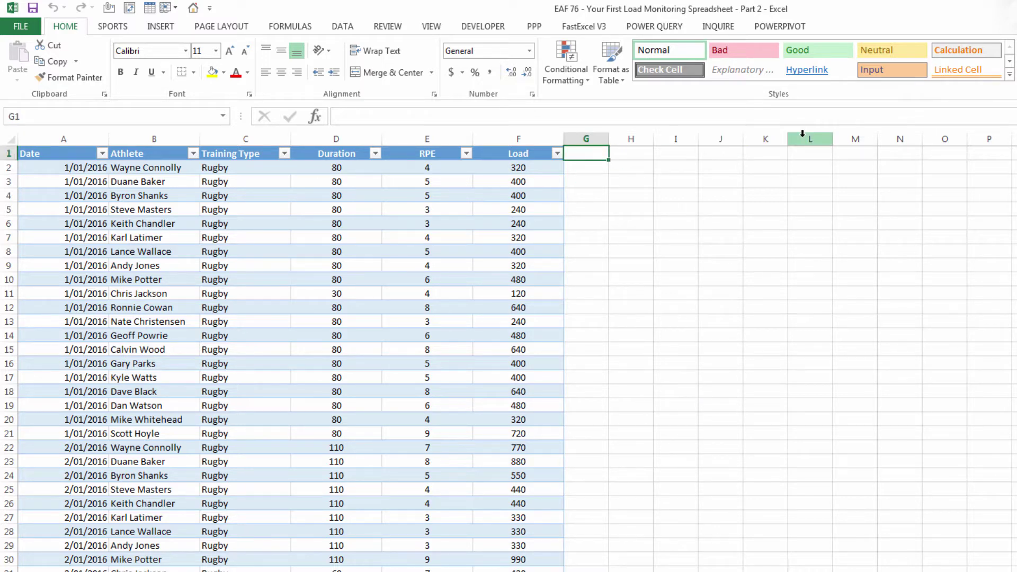
{"action": "type", "text": "Wellness"}
{"action": "key", "text": "ctrl+Return"}
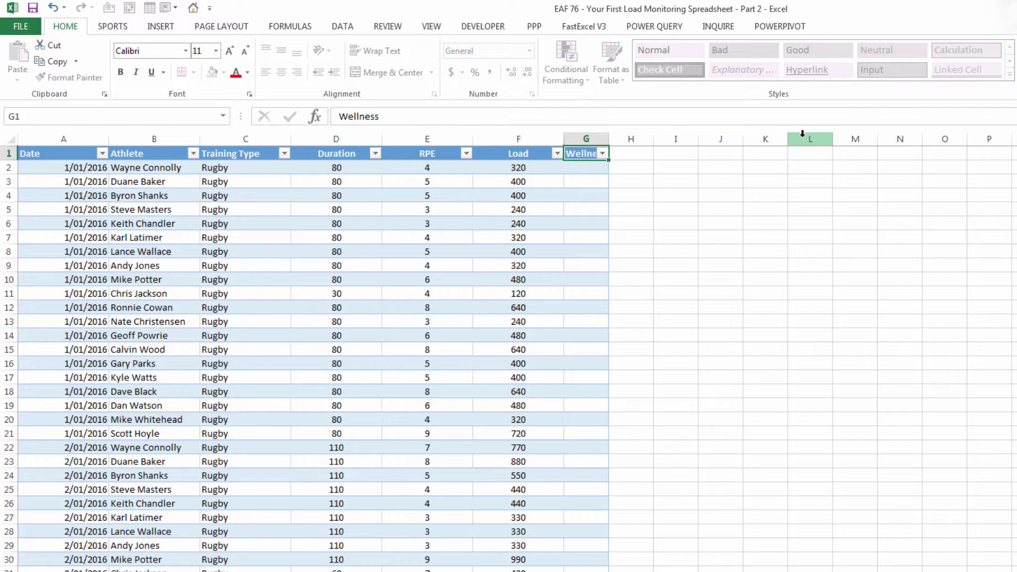
{"action": "key", "text": "Return"}
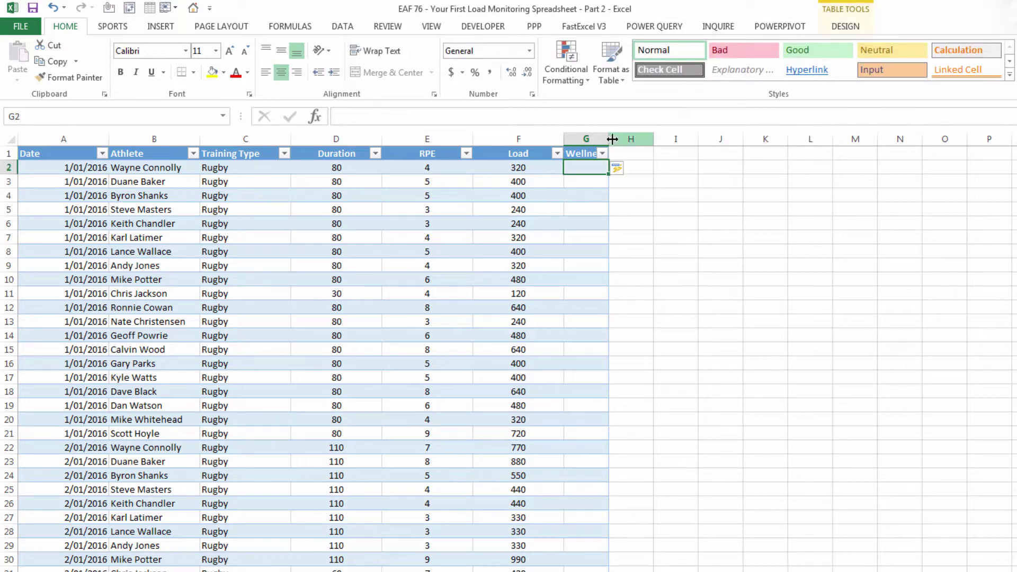
{"action": "left_click_drag", "start_coordinate": [612, 139], "coordinate": [659, 162]}
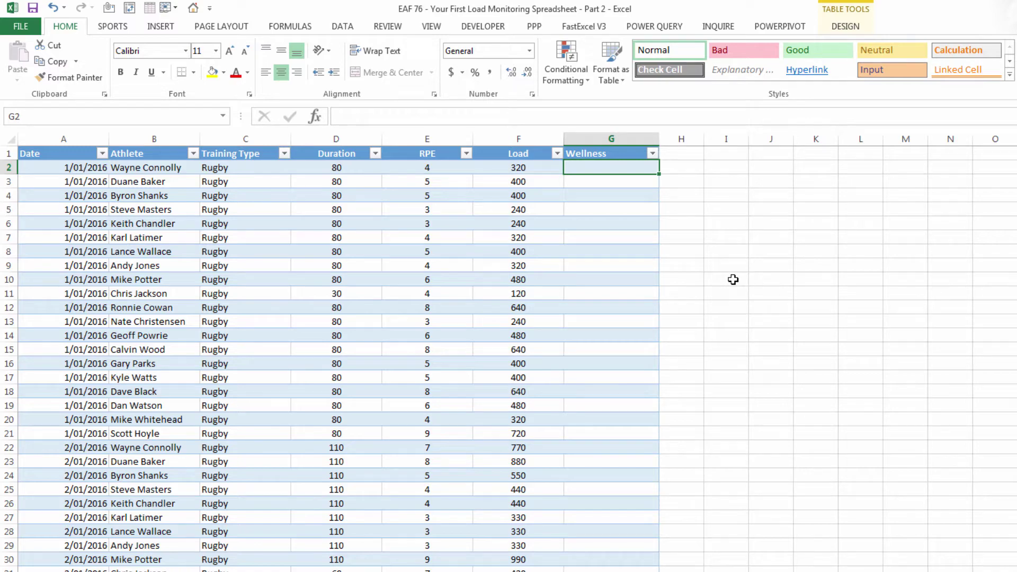
Fill the Wellness column with =RANDBETWEEN(3,9) and recalculate the random scores
{"action": "type", "text": "=rand"}
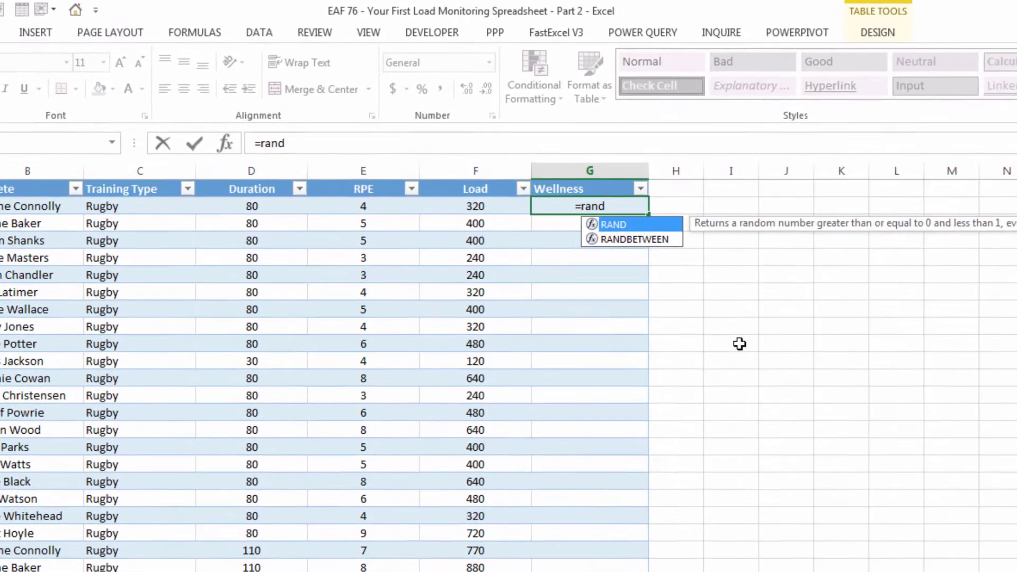
{"action": "key", "text": "Down"}
{"action": "key", "text": "Tab"}
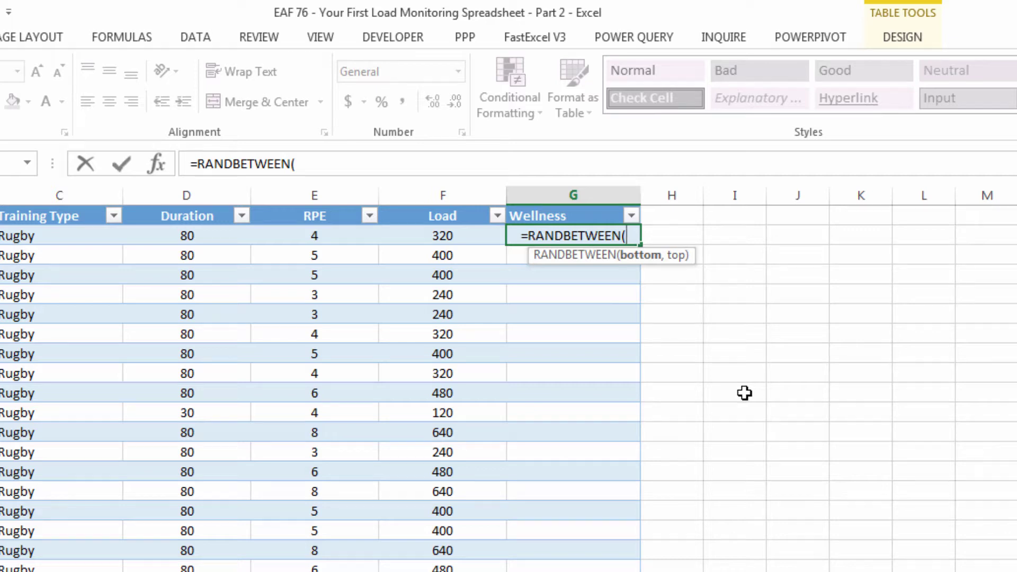
{"action": "type", "text": "3,9)"}
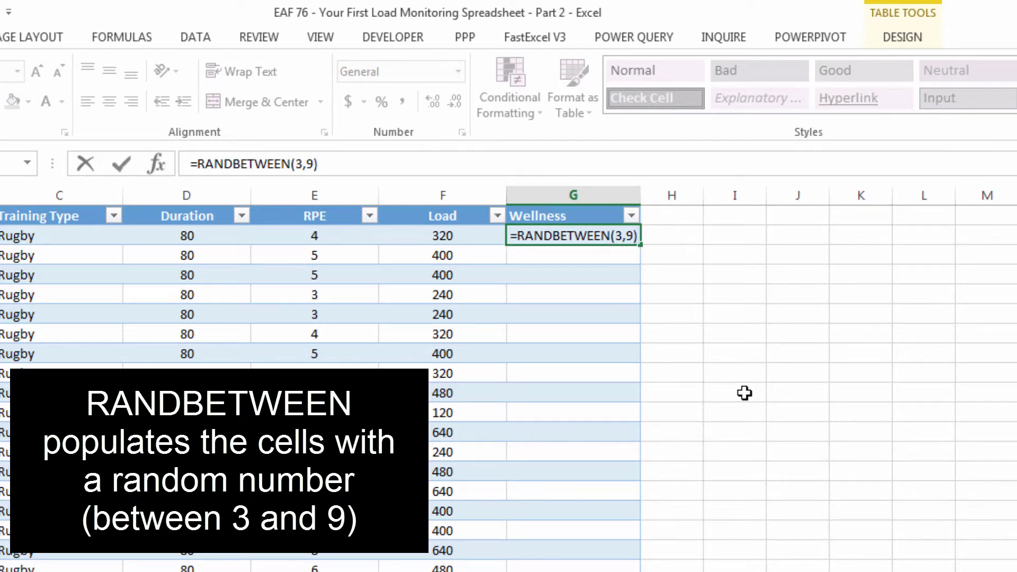
{"action": "key", "text": "Return"}
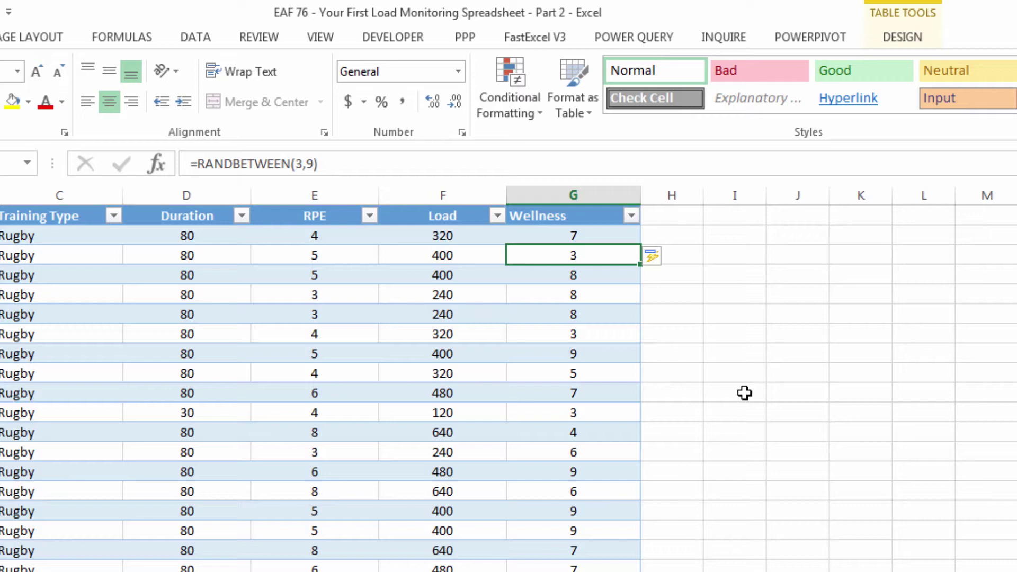
{"action": "key", "text": "F9"}
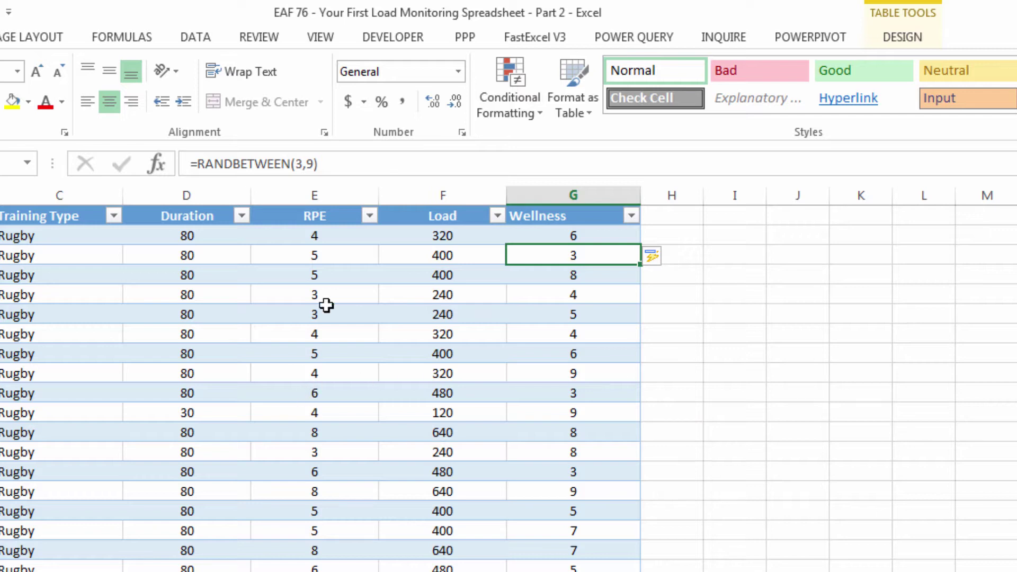
Copy the Wellness cells from G2 down and paste them back as values over the RANDBETWEEN formulas
{"action": "left_click", "coordinate": [579, 236]}
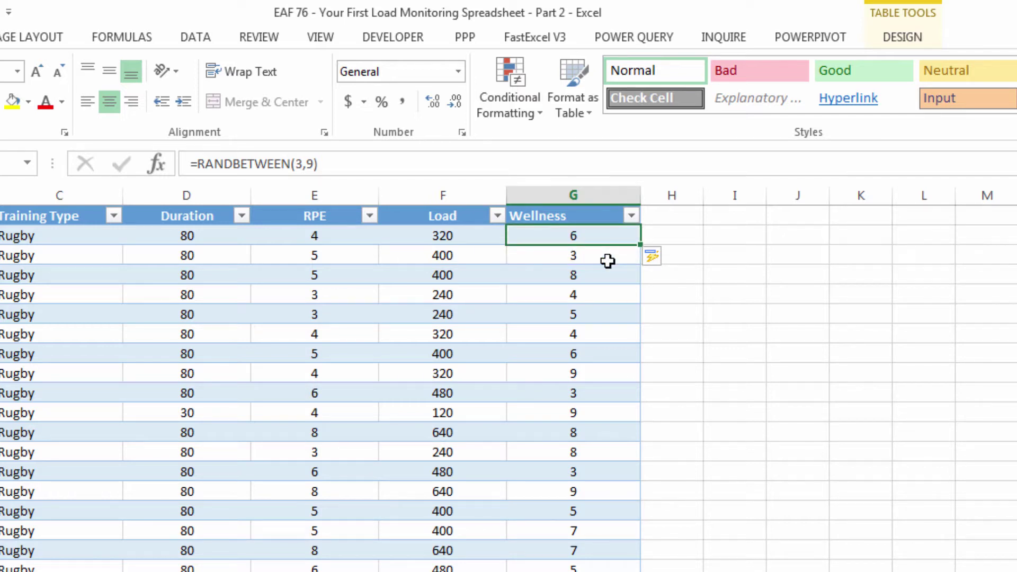
{"action": "key", "text": "ctrl+shift+Down"}
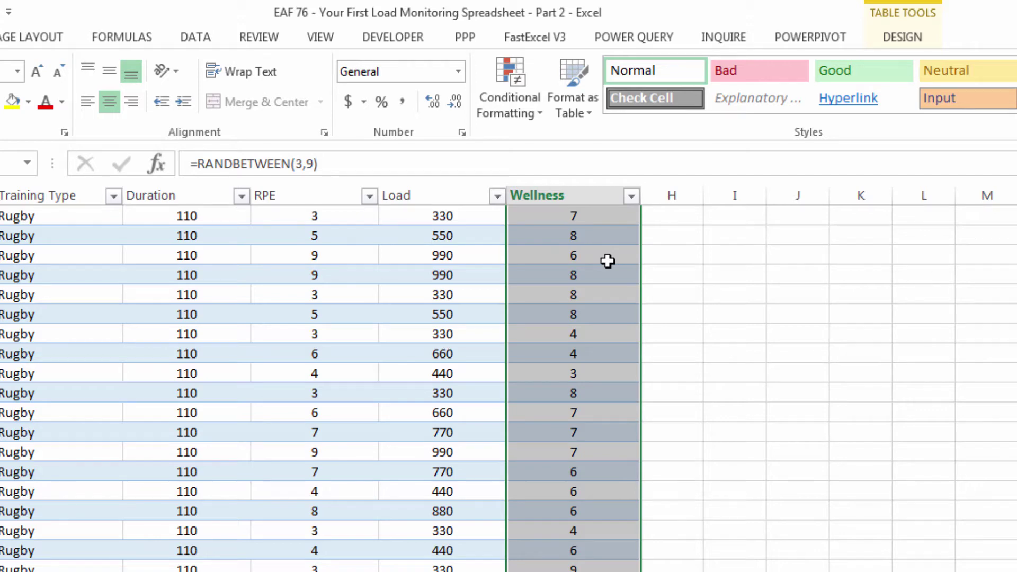
{"action": "key", "text": "ctrl+c"}
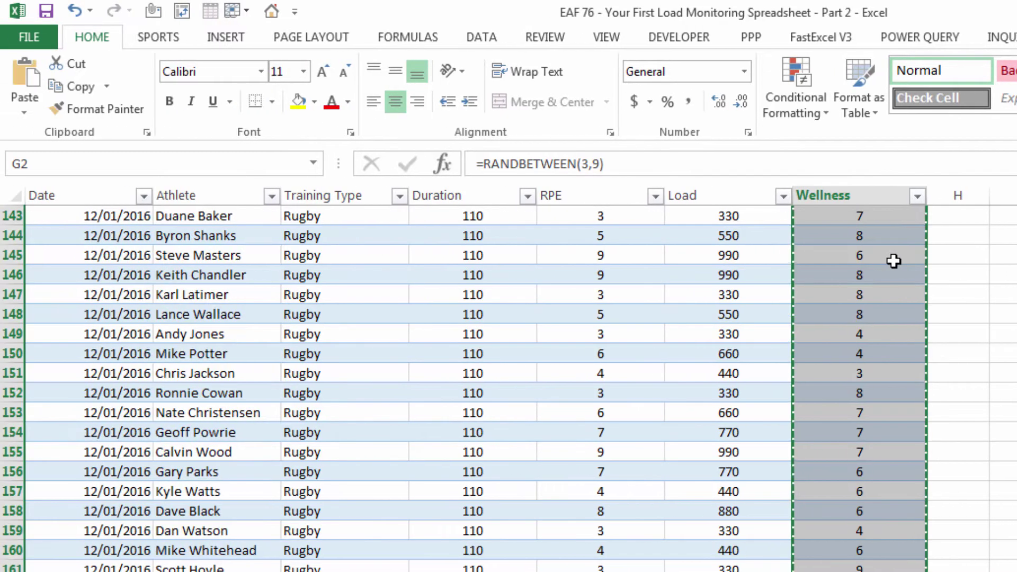
{"action": "left_click", "coordinate": [25, 109]}
{"action": "left_click", "coordinate": [21, 241]}
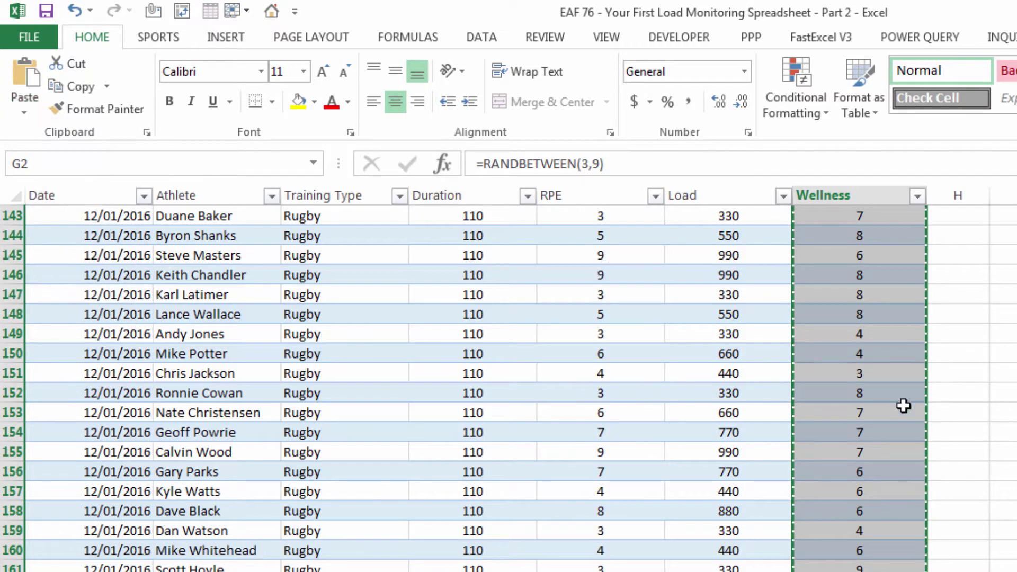
{"action": "left_click", "coordinate": [863, 310]}
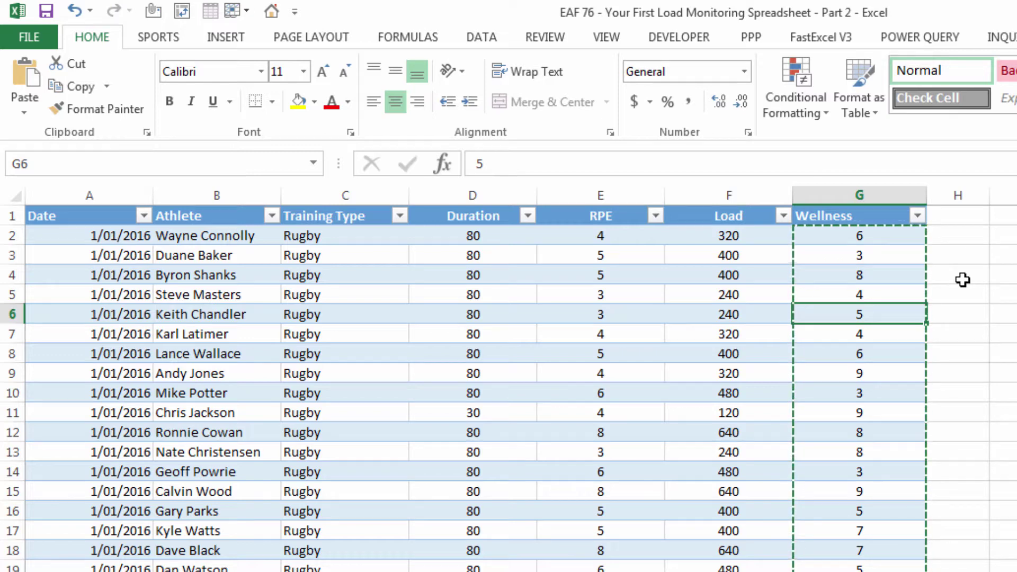
{"action": "key", "text": "Escape"}
{"action": "key", "text": "Up"}
{"action": "key", "text": "Up"}
{"action": "key", "text": "Up"}
{"action": "key", "text": "Up"}
{"action": "key", "text": "ctrl+shift+Down"}
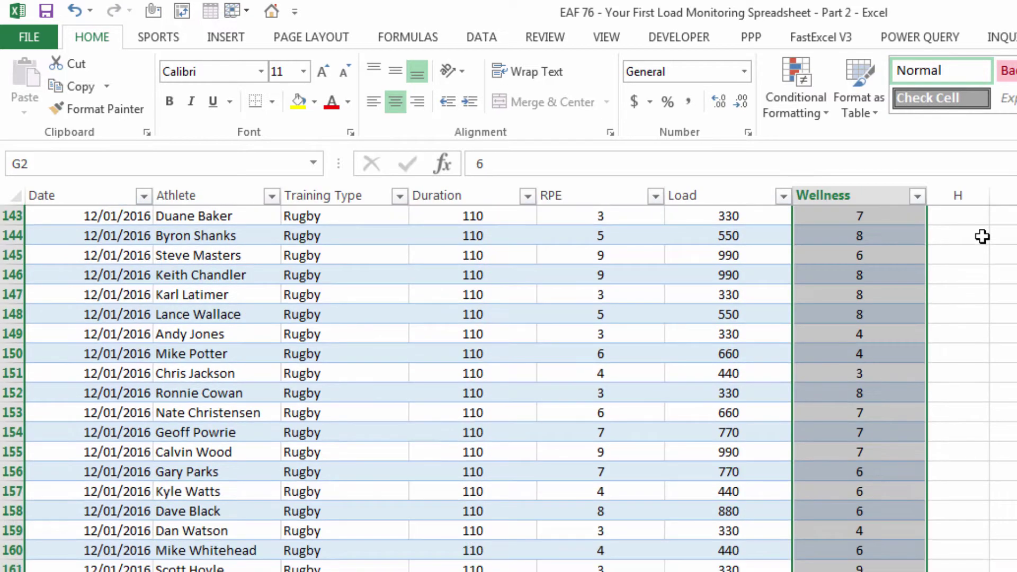
Start a new conditional formatting rule for cell values less than or equal to 5
{"action": "left_click", "coordinate": [818, 114]}
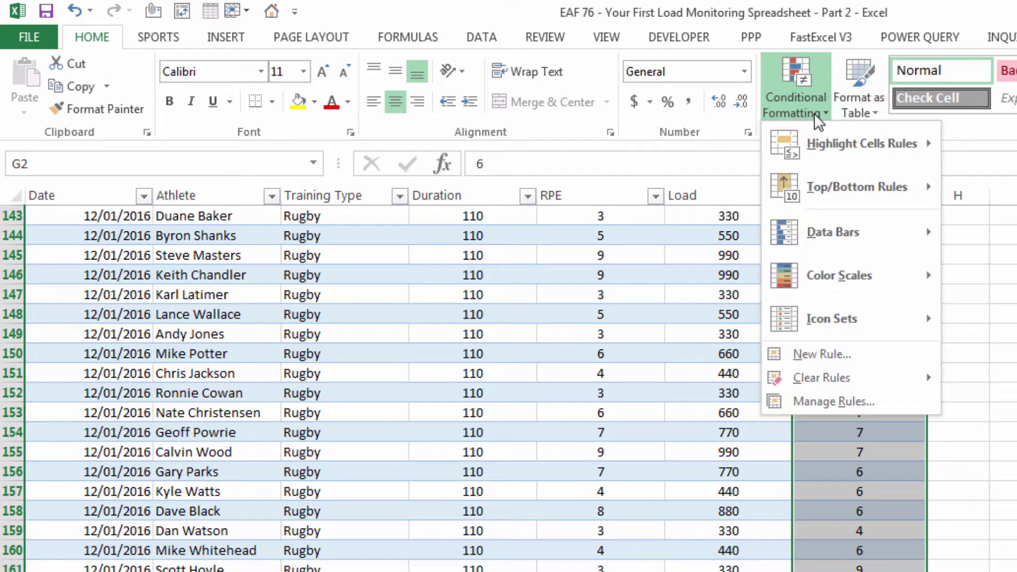
{"action": "left_click", "coordinate": [816, 352]}
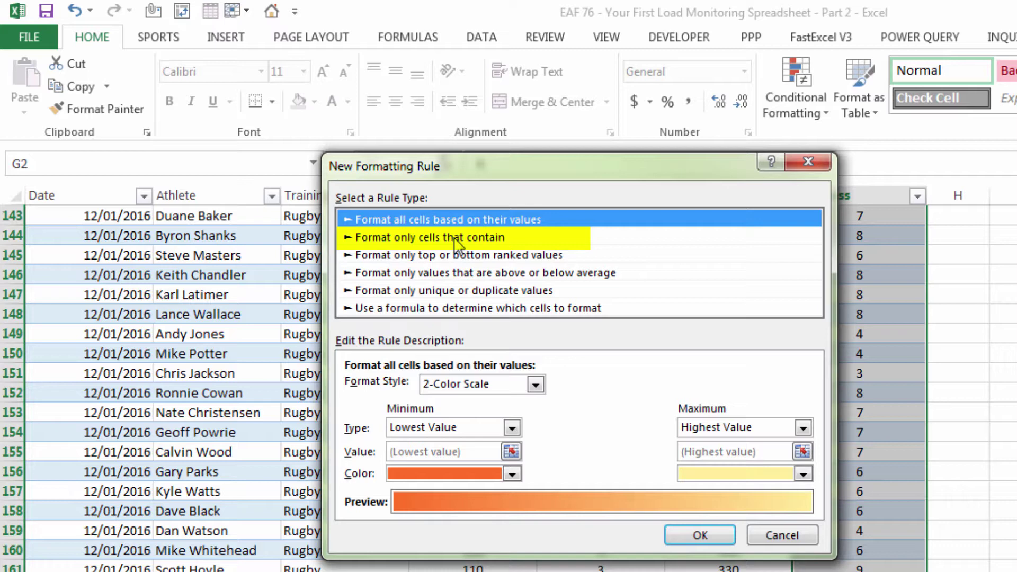
{"action": "left_click", "coordinate": [457, 238]}
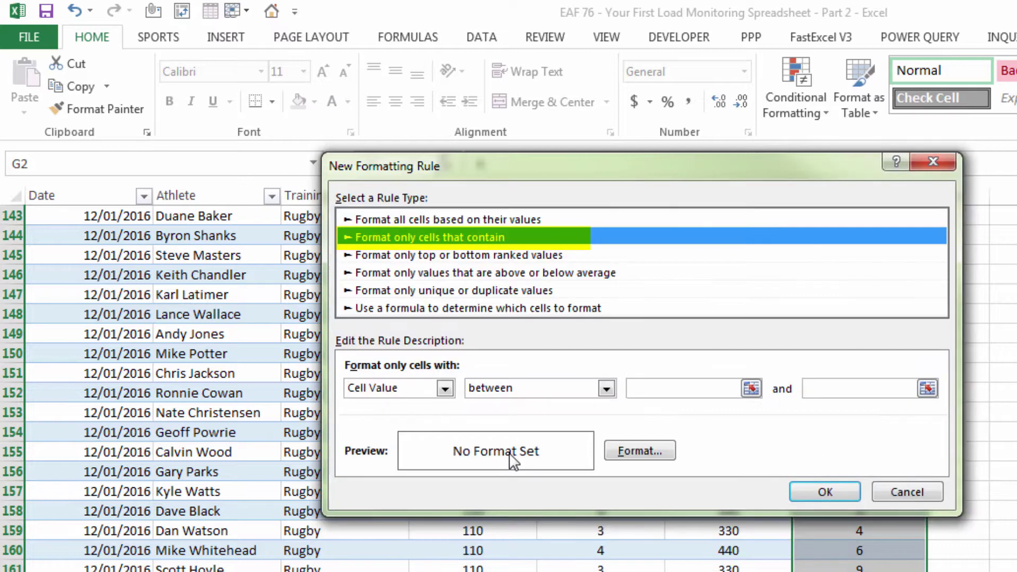
{"action": "left_click", "coordinate": [498, 392]}
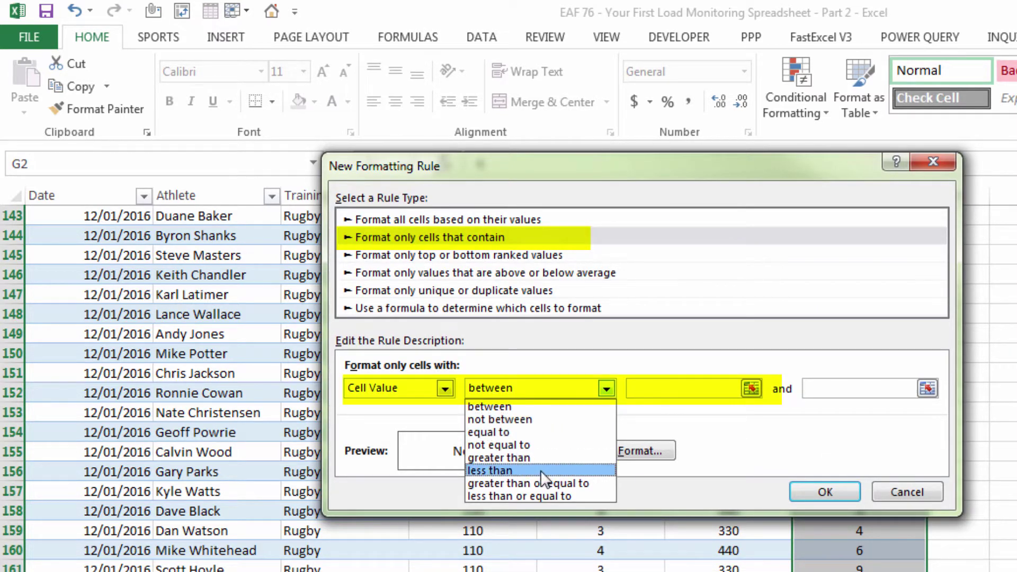
{"action": "left_click", "coordinate": [539, 496]}
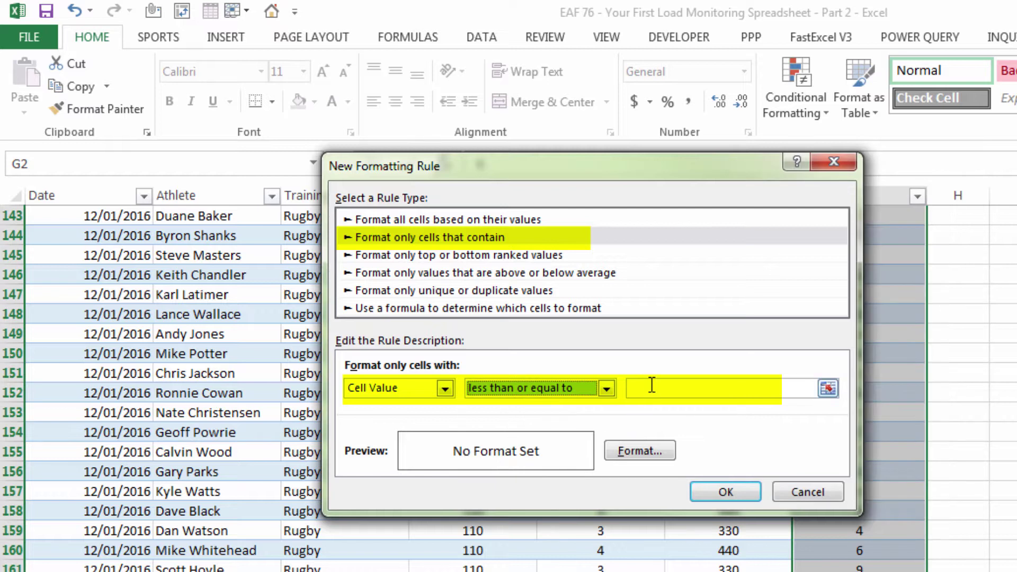
{"action": "left_click", "coordinate": [662, 391]}
{"action": "type", "text": "5"}
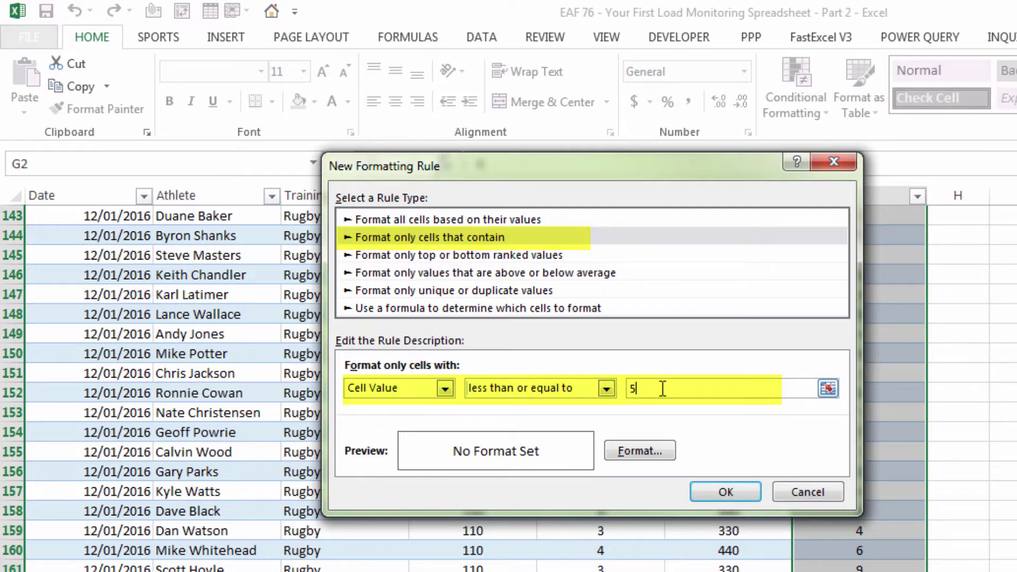
Give matching Wellness cells a red-pink fill and apply the rule
{"action": "left_click", "coordinate": [641, 448]}
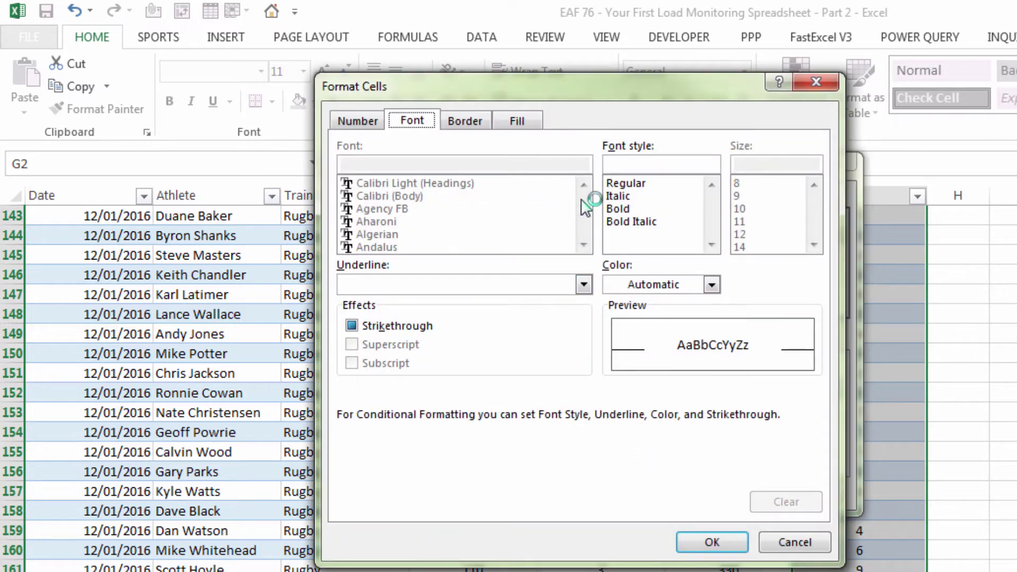
{"action": "left_click", "coordinate": [528, 121]}
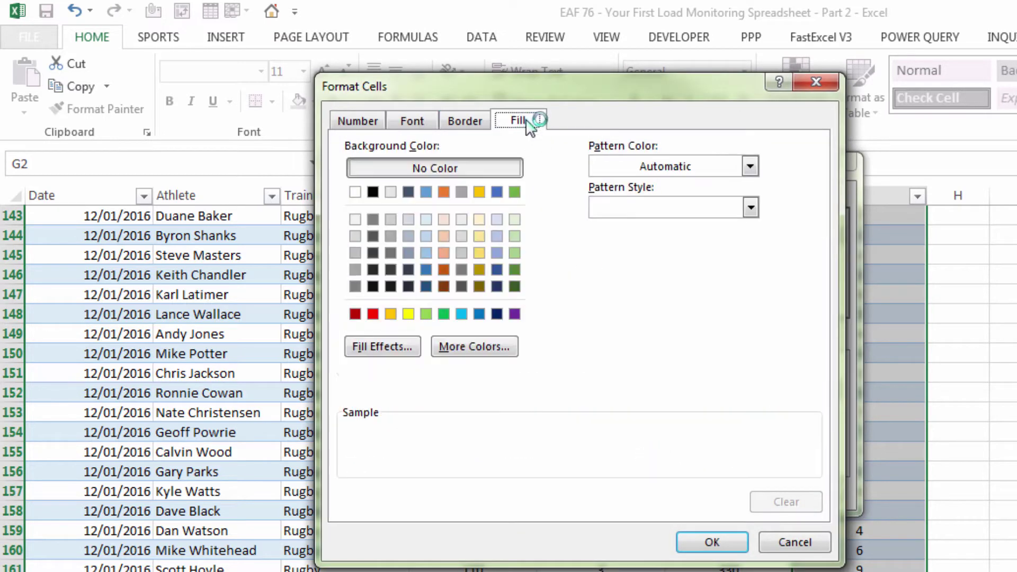
{"action": "left_click", "coordinate": [449, 351]}
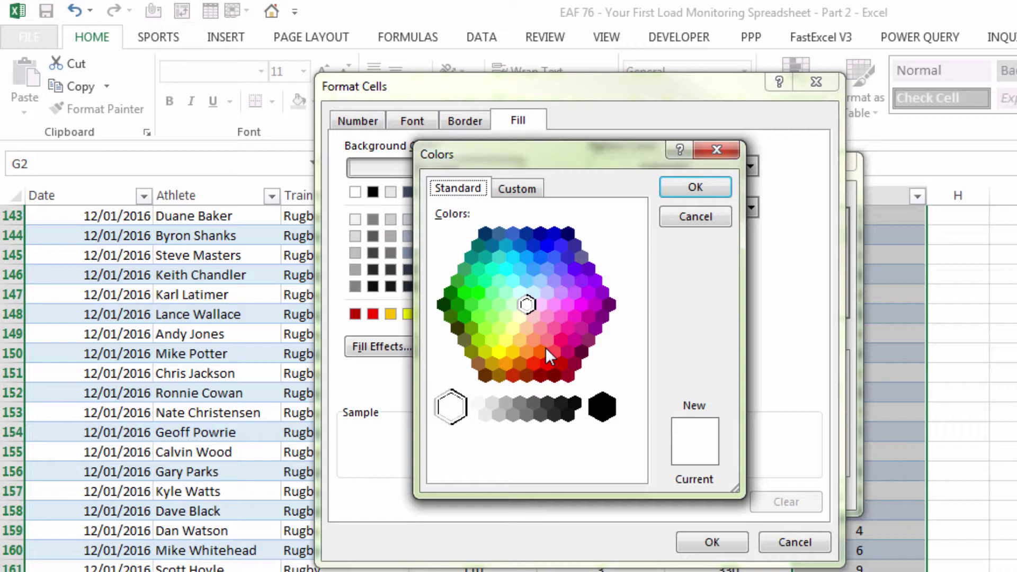
{"action": "left_click", "coordinate": [553, 351]}
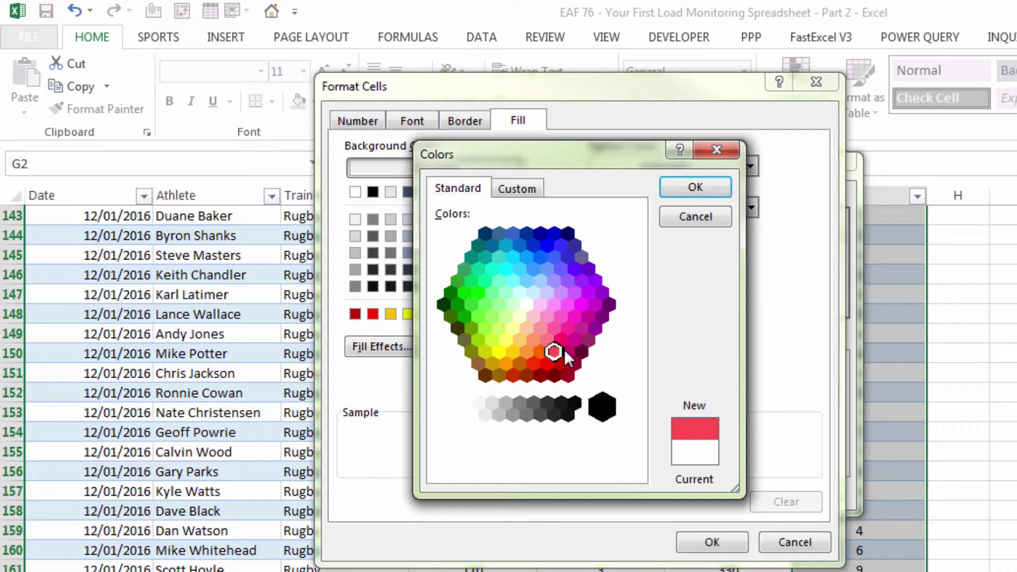
{"action": "left_click", "coordinate": [694, 188]}
{"action": "left_click", "coordinate": [712, 543]}
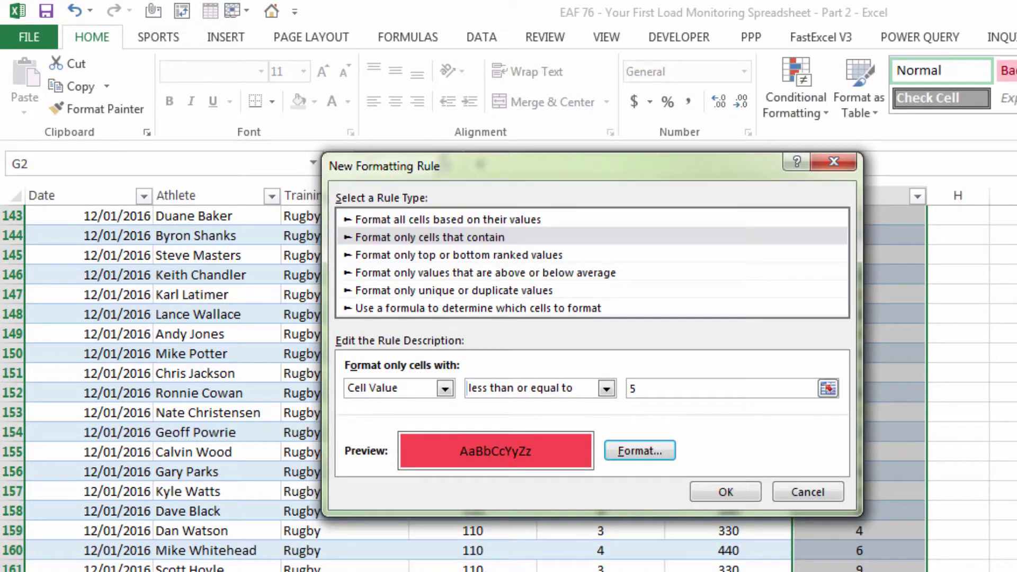
{"action": "left_click", "coordinate": [726, 492]}
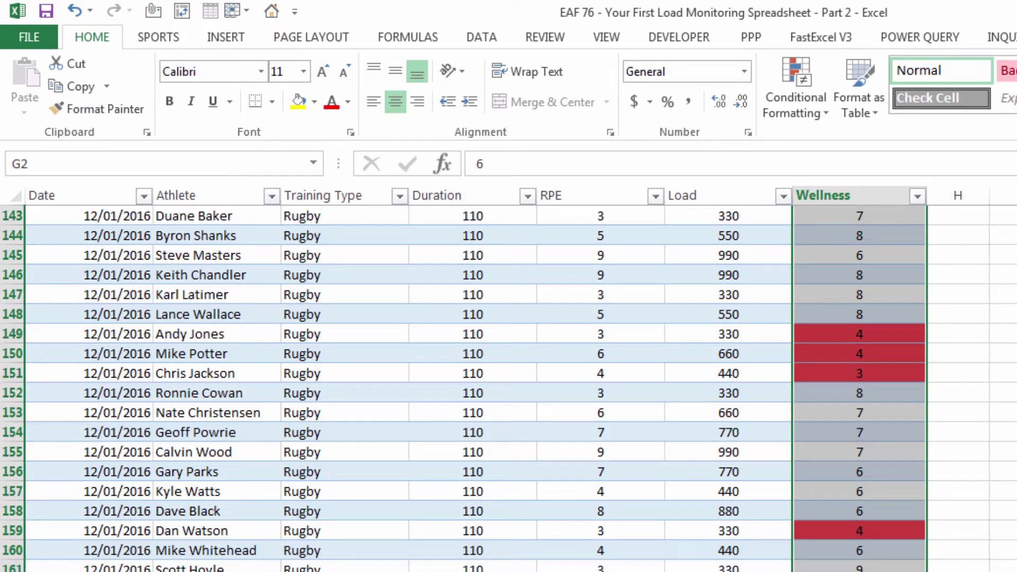
Scroll back to the top of the table and switch to the pivot chart sheet
{"action": "scroll", "coordinate": [884, 375], "scroll_direction": "up", "scroll_amount": 15}
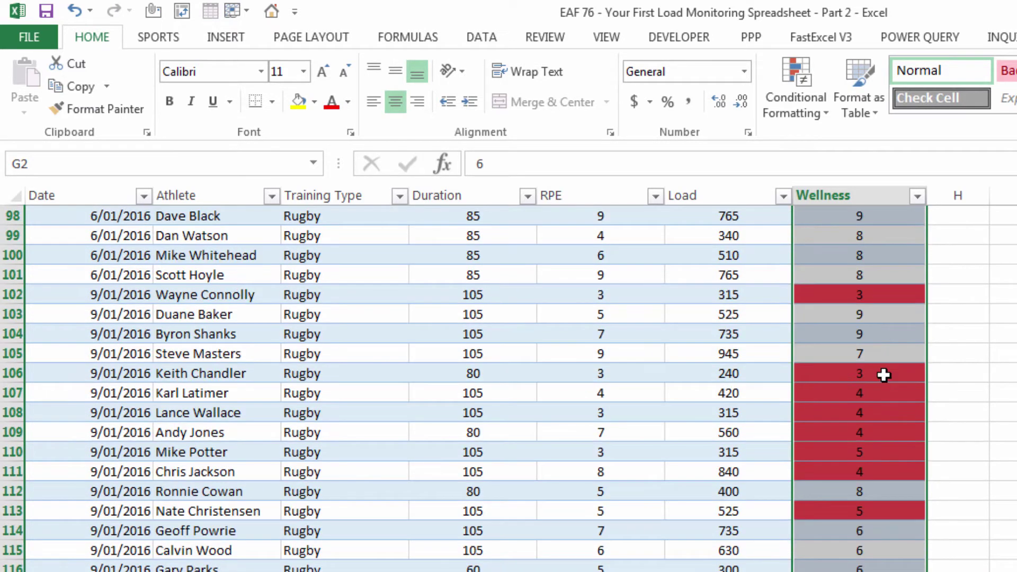
{"action": "scroll", "coordinate": [884, 375], "scroll_direction": "up", "scroll_amount": 20}
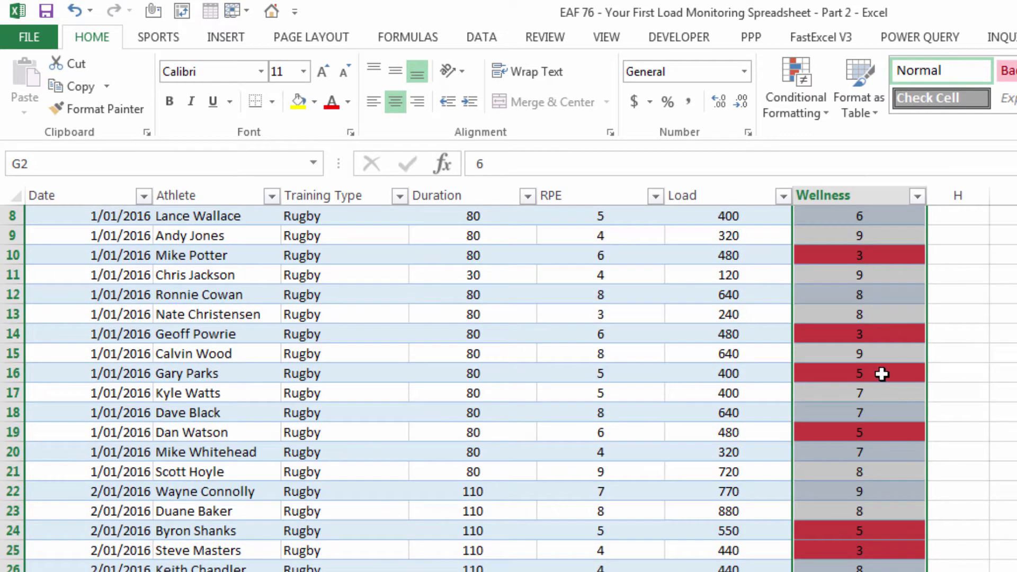
{"action": "scroll", "coordinate": [882, 375], "scroll_direction": "up", "scroll_amount": 3}
{"action": "left_click", "coordinate": [869, 334]}
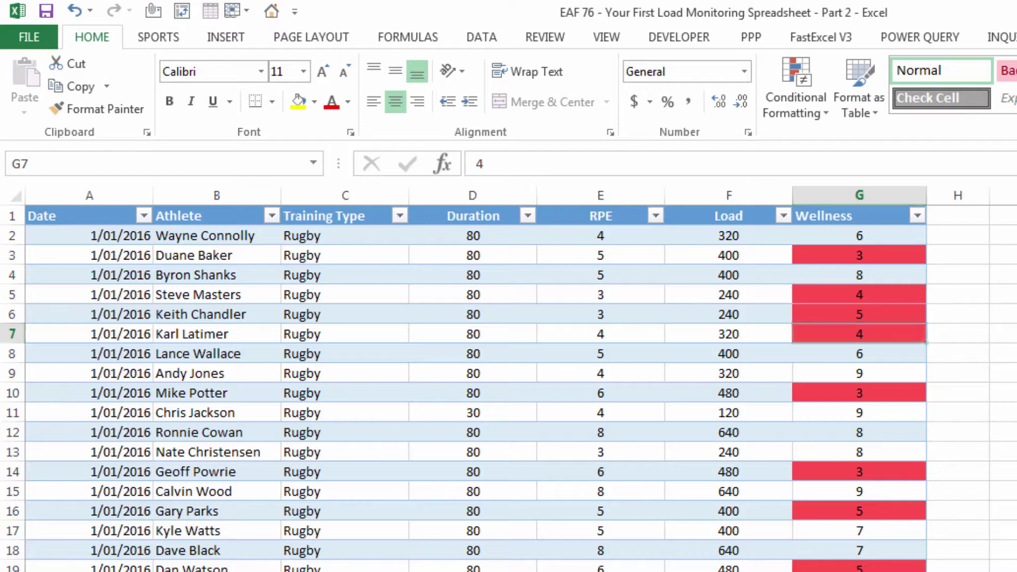
{"action": "key", "text": "ctrl+Page_Down"}
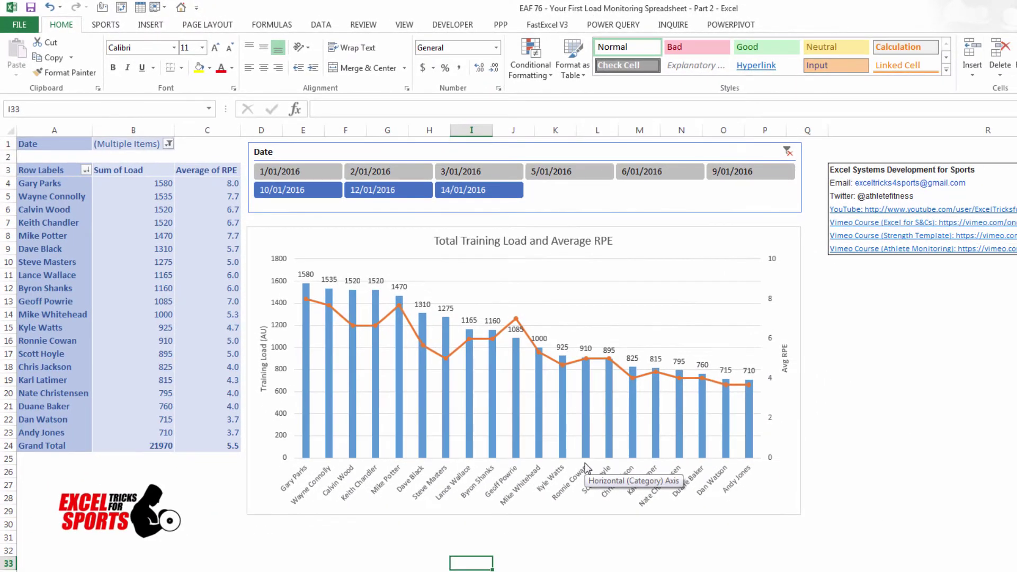
Copy the athlete load and RPE pivot table and paste the duplicate at cell T1
{"action": "key", "text": "alt+n"}
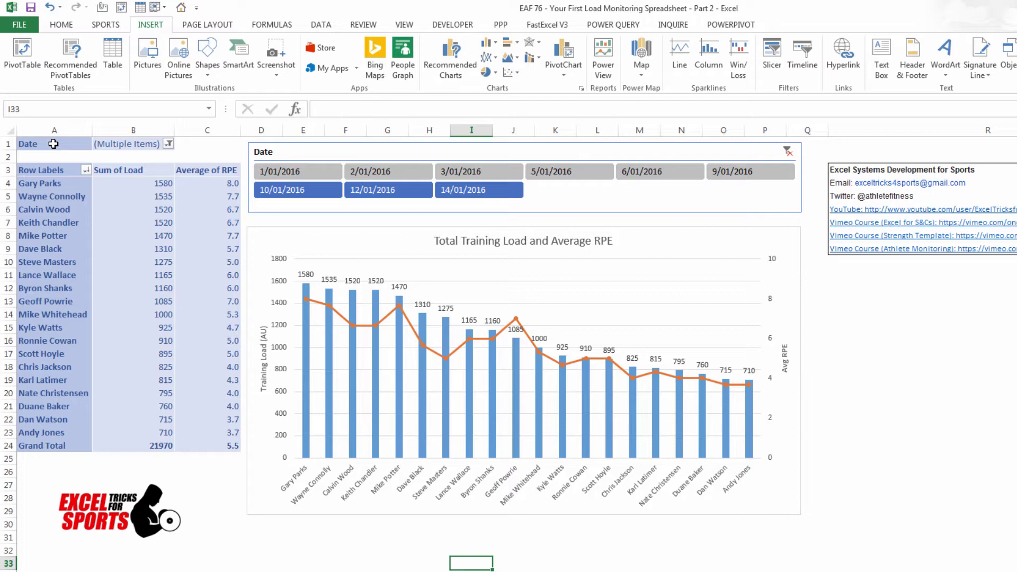
{"action": "left_click_drag", "start_coordinate": [53, 144], "coordinate": [217, 456]}
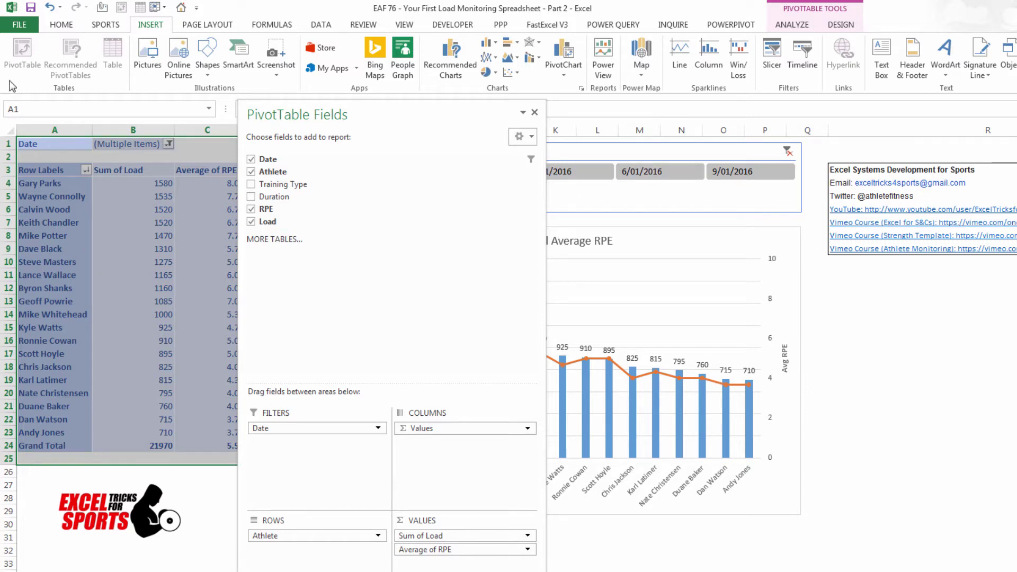
{"action": "left_click", "coordinate": [63, 25]}
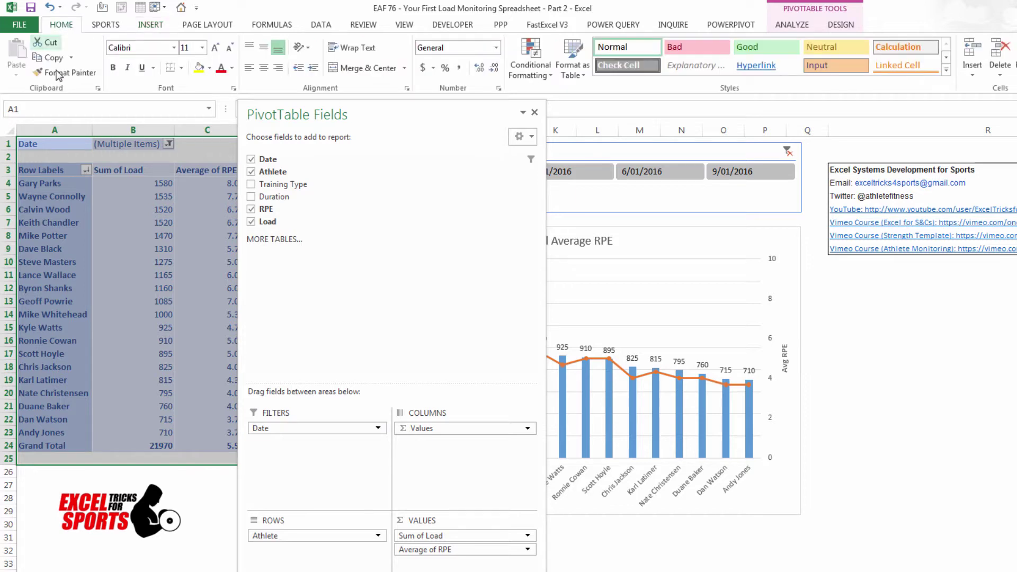
{"action": "left_click", "coordinate": [53, 58]}
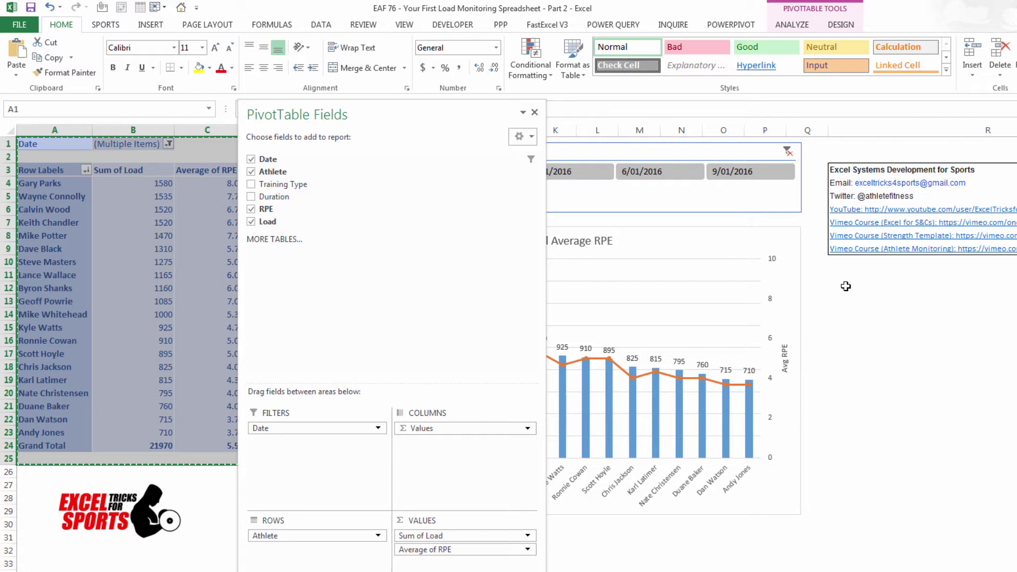
{"action": "left_click", "coordinate": [1016, 144]}
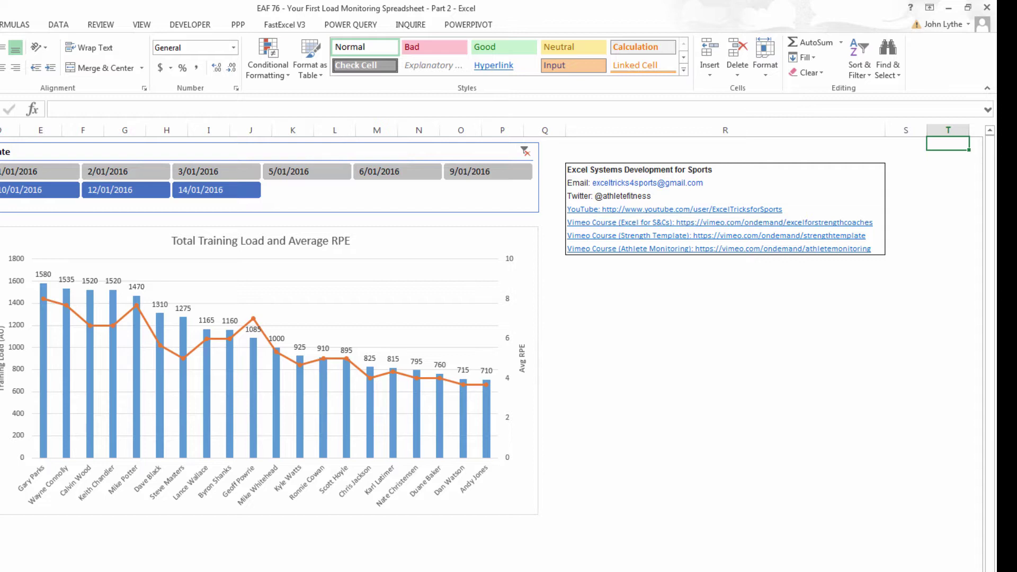
{"action": "scroll", "coordinate": [486, 318], "scroll_direction": "right", "scroll_amount": 10}
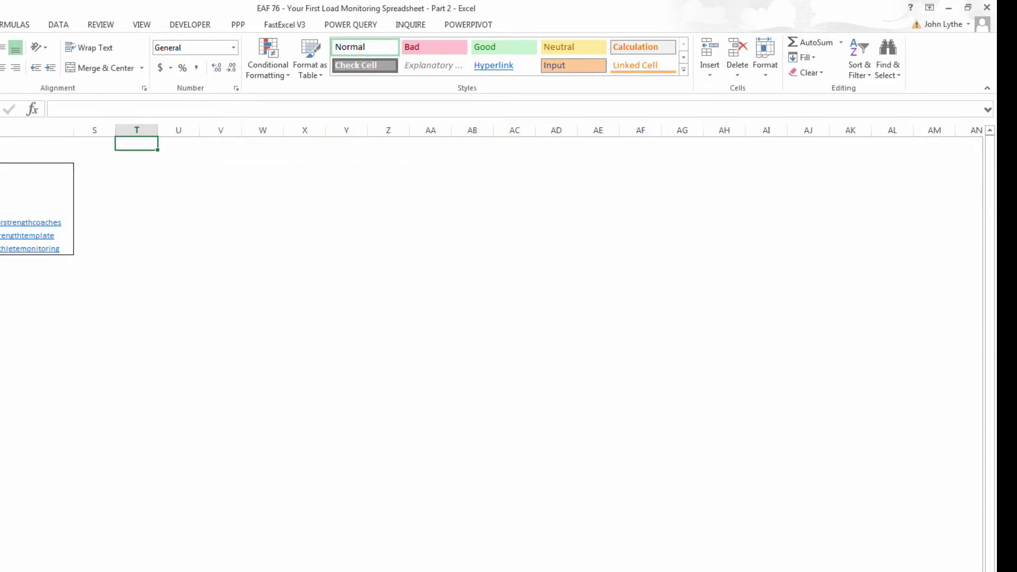
{"action": "scroll", "coordinate": [485, 318], "scroll_direction": "right", "scroll_amount": 6}
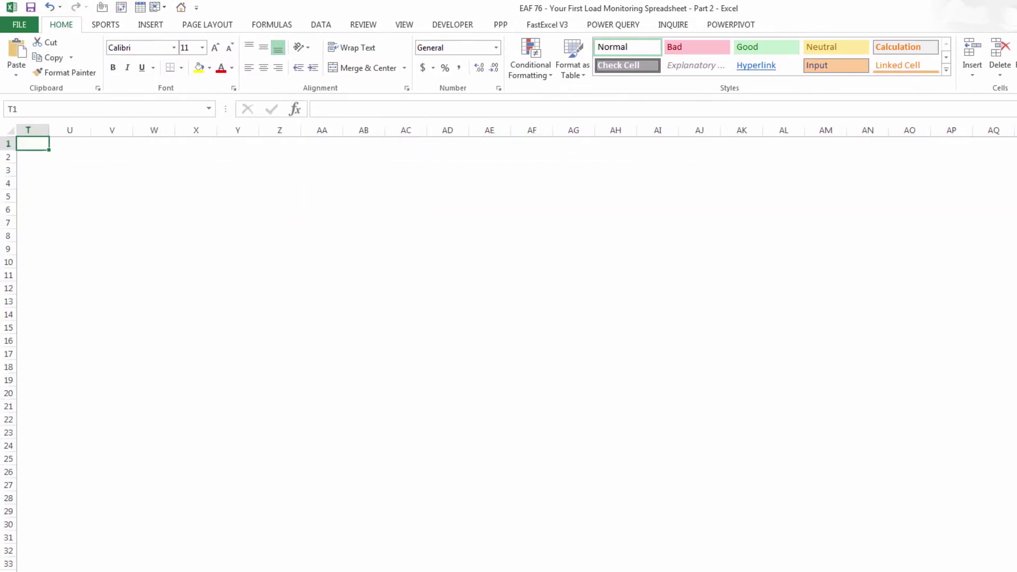
{"action": "scroll", "coordinate": [485, 318], "scroll_direction": "left", "scroll_amount": 2}
{"action": "key", "text": "ctrl+v"}
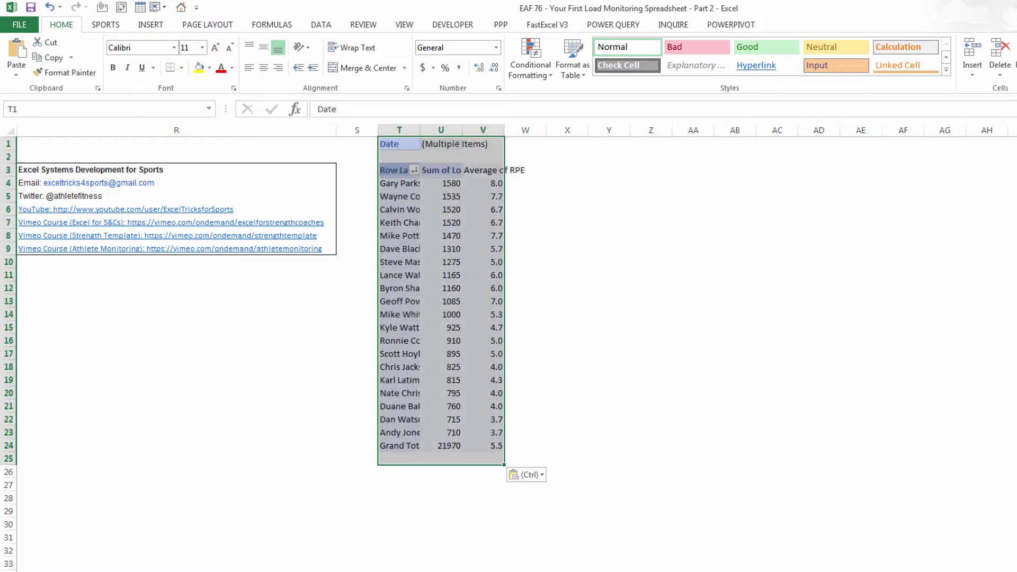
{"action": "left_click_drag", "start_coordinate": [321, 123], "coordinate": [613, 91]}
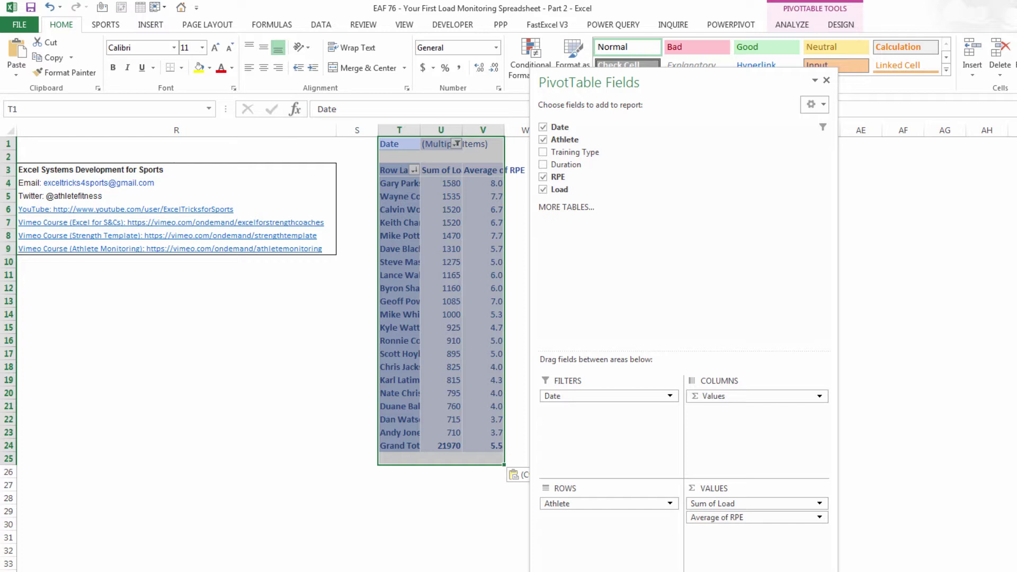
Swap Sum of Load and Average of RPE for Wellness in the copied pivot, refreshing it first
{"action": "left_click_drag", "start_coordinate": [738, 504], "coordinate": [940, 454]}
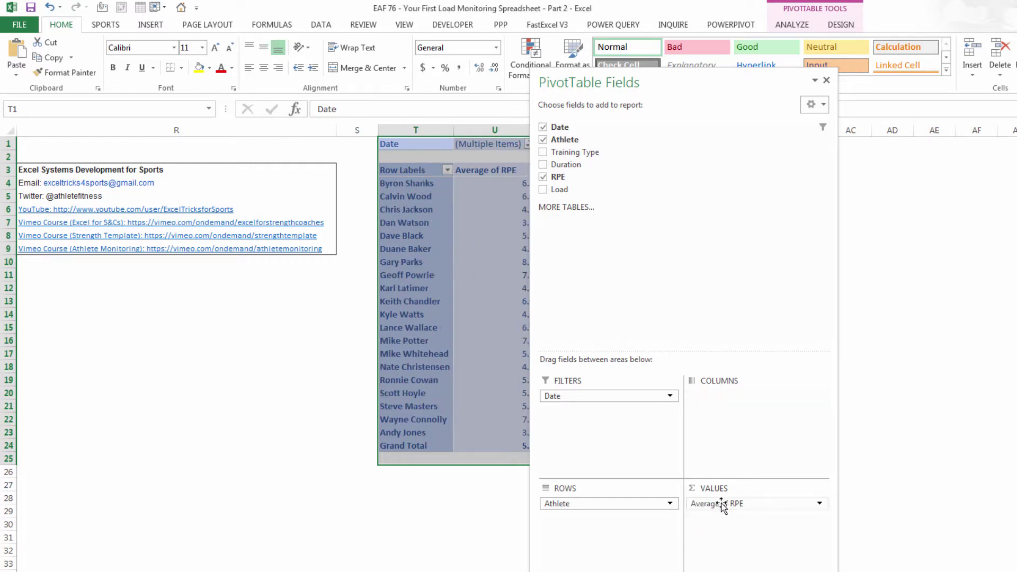
{"action": "left_click_drag", "start_coordinate": [722, 504], "coordinate": [951, 450]}
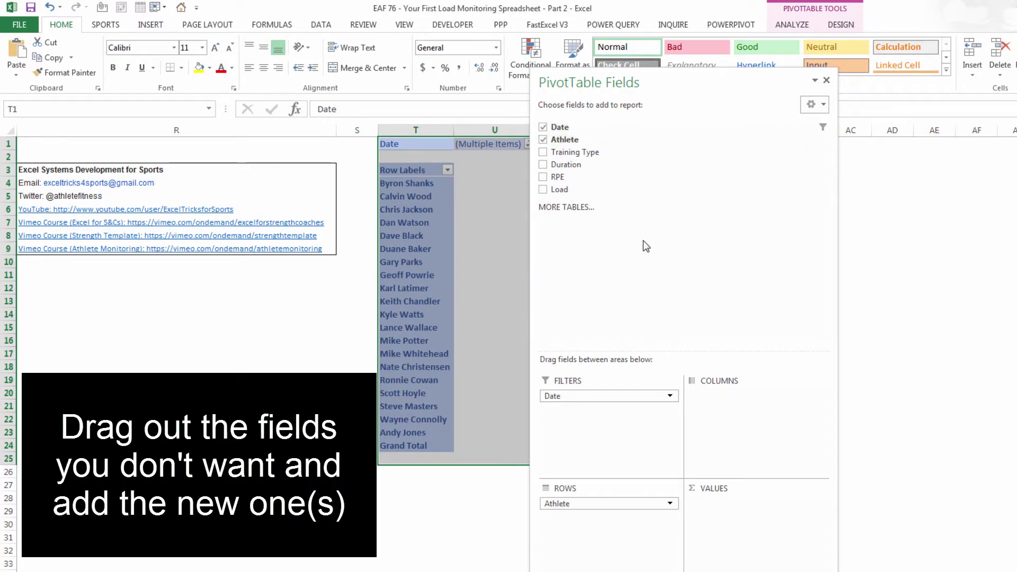
{"action": "right_click", "coordinate": [429, 216]}
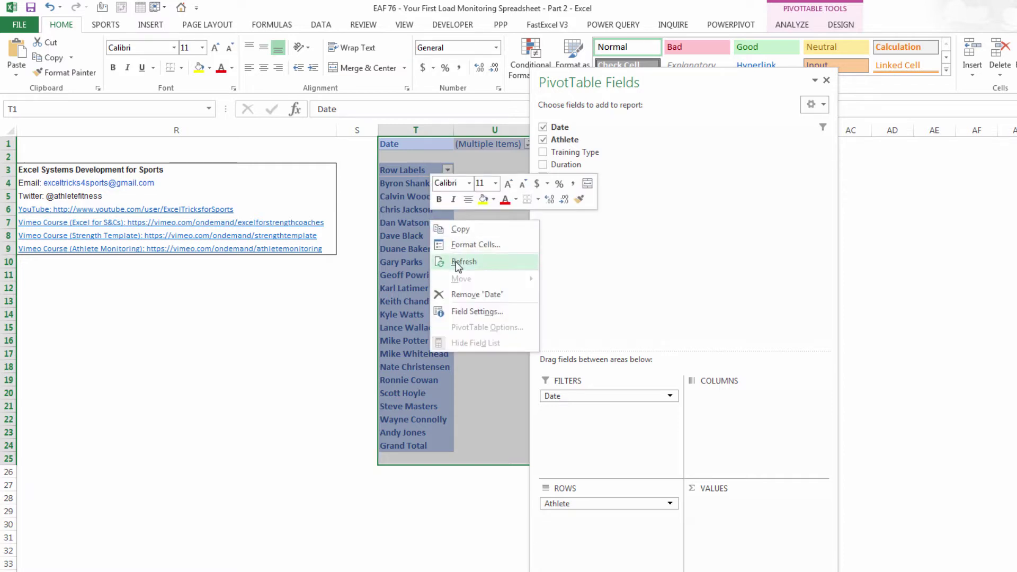
{"action": "left_click", "coordinate": [455, 262]}
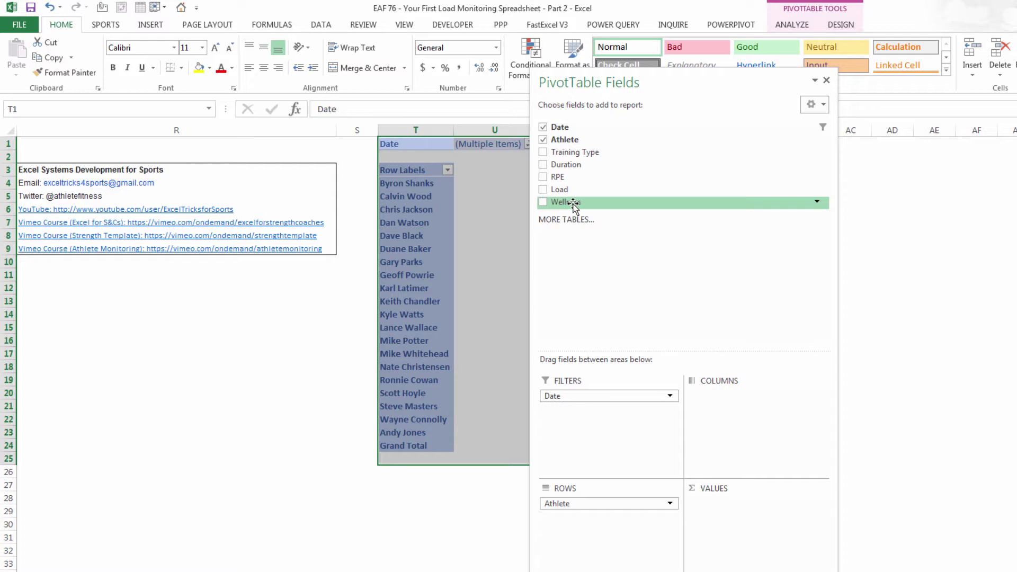
{"action": "left_click_drag", "start_coordinate": [574, 204], "coordinate": [740, 514]}
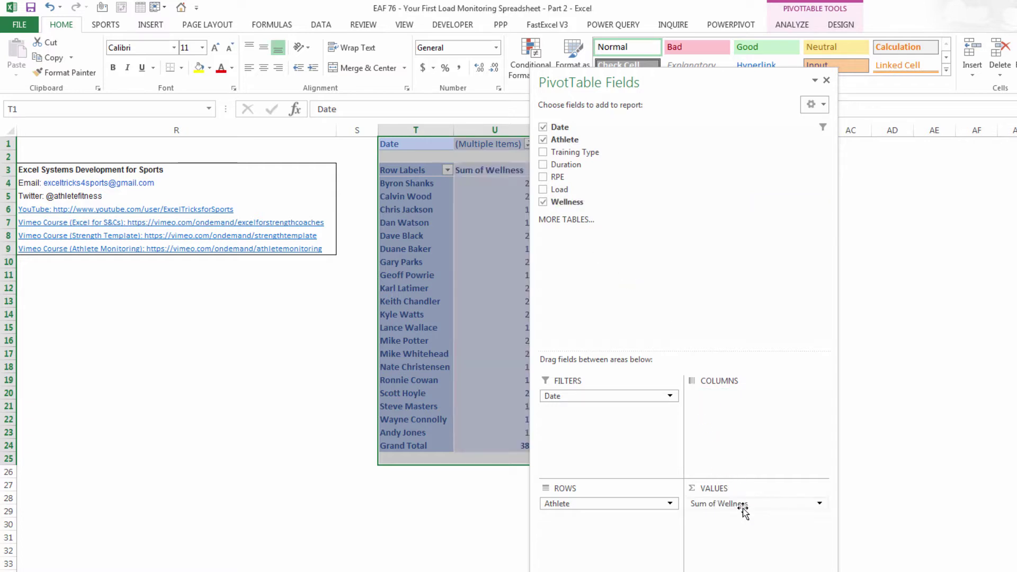
{"action": "left_click", "coordinate": [827, 81]}
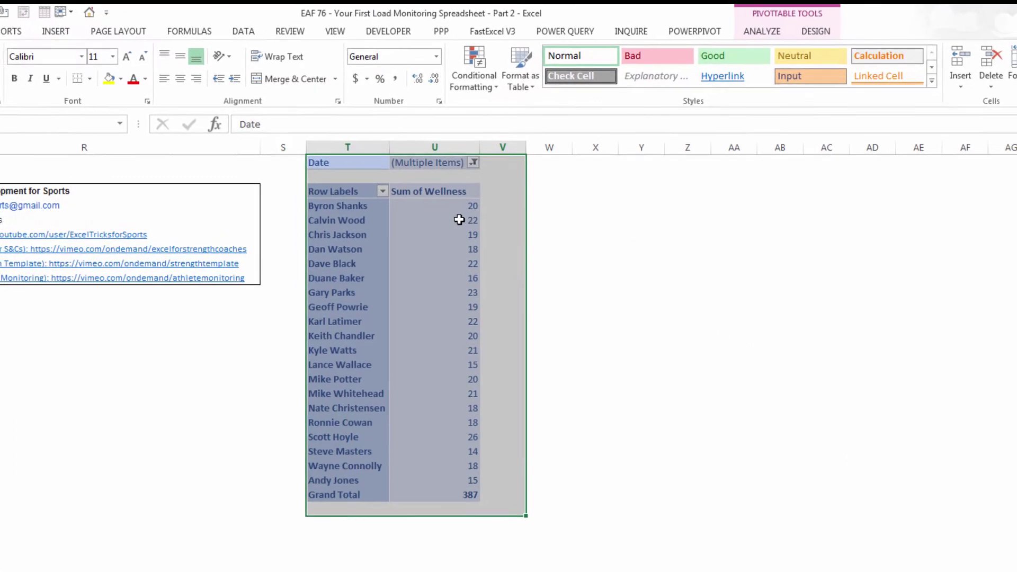
Summarize the Wellness values by Average instead of Sum
{"action": "left_click", "coordinate": [459, 220]}
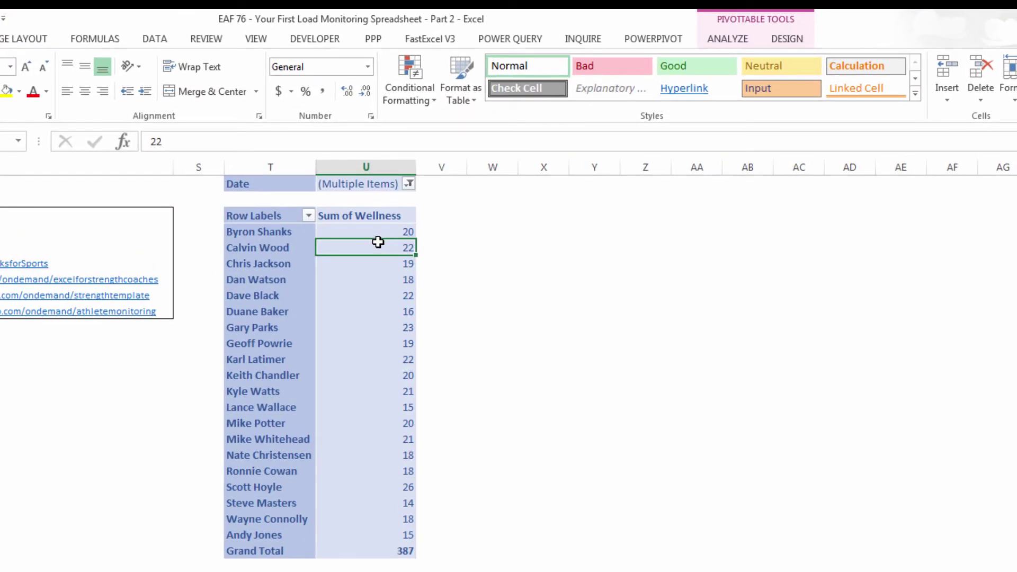
{"action": "right_click", "coordinate": [443, 217]}
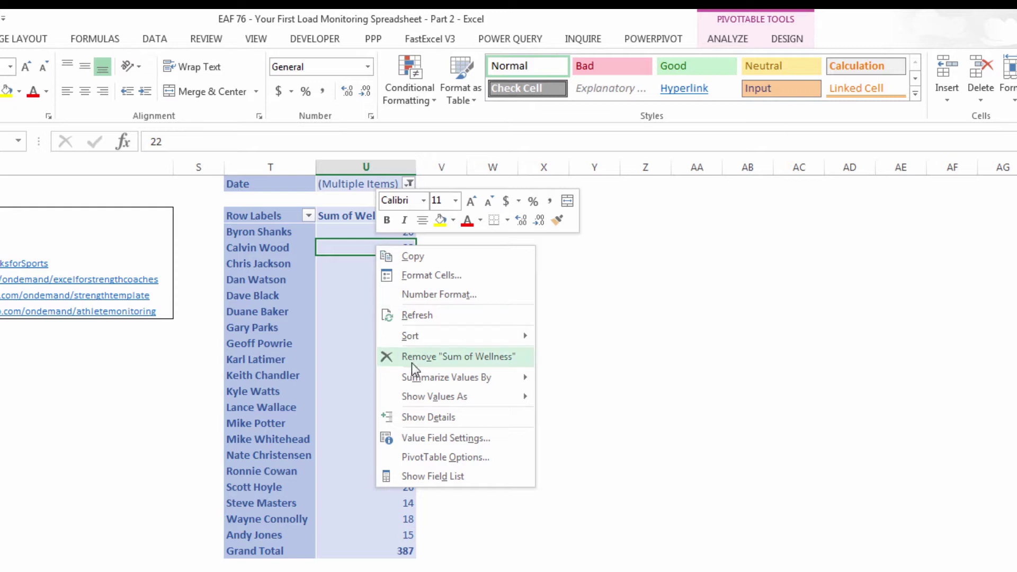
{"action": "mouse_move", "coordinate": [410, 380]}
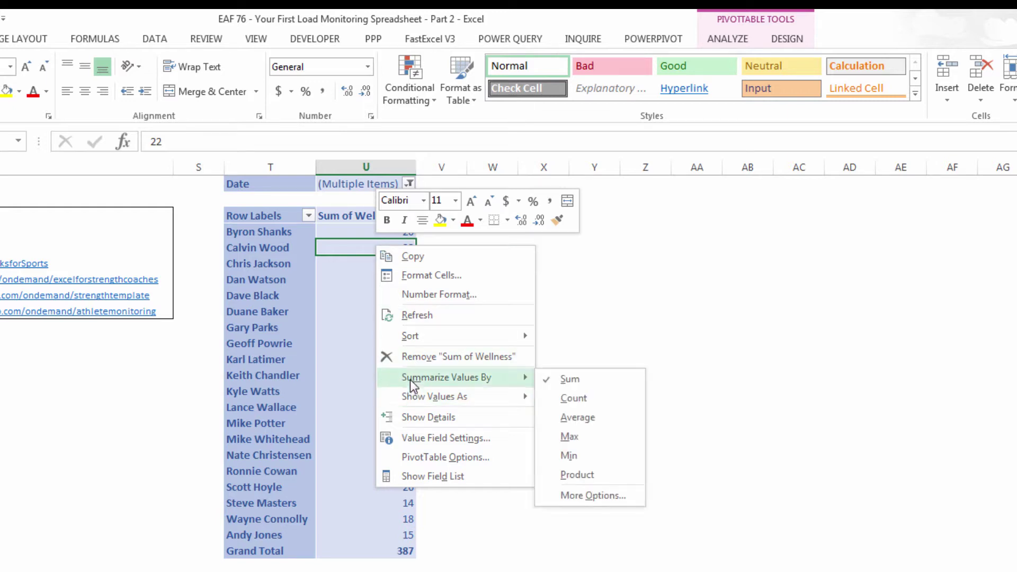
{"action": "left_click", "coordinate": [566, 419]}
Format the averaged Wellness values as Number with 1 decimal place
{"action": "right_click", "coordinate": [343, 242]}
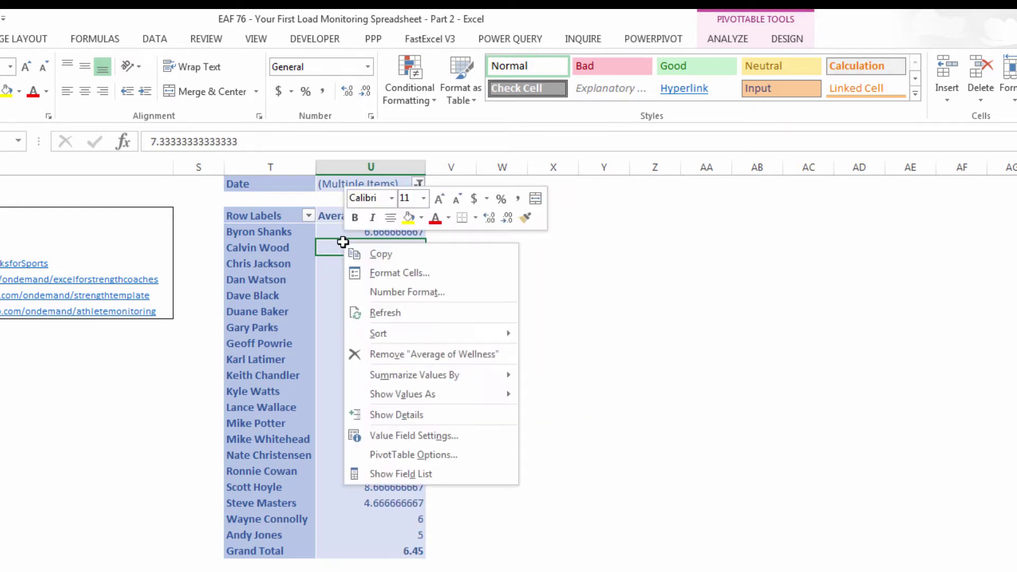
{"action": "left_click", "coordinate": [373, 291]}
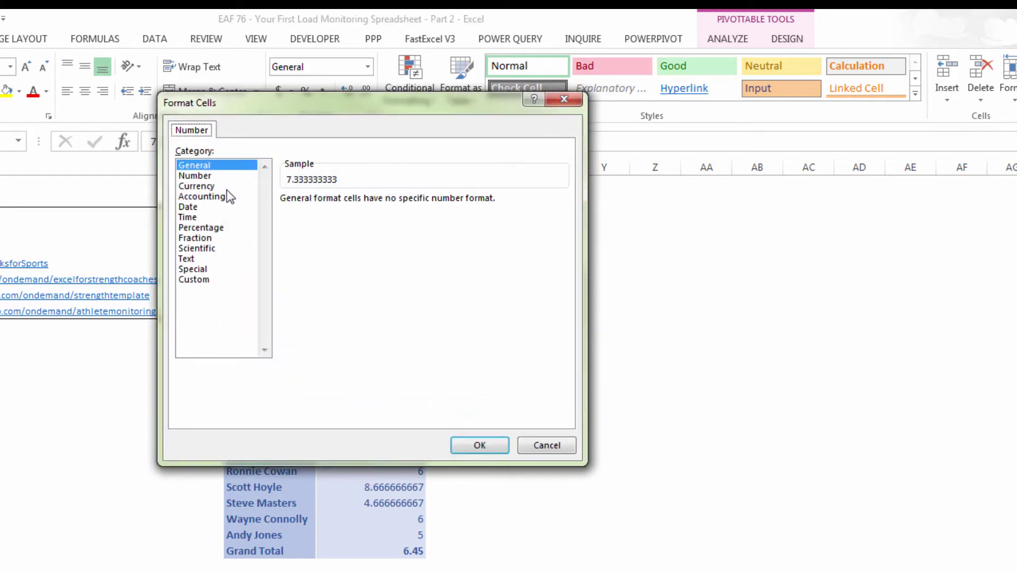
{"action": "left_click", "coordinate": [217, 175]}
{"action": "left_click", "coordinate": [389, 204]}
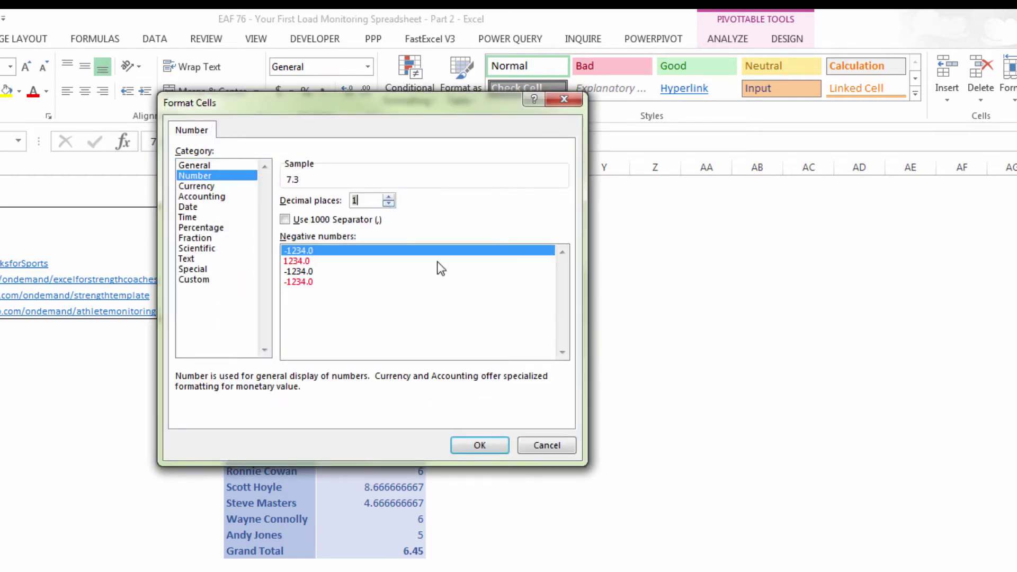
{"action": "left_click", "coordinate": [492, 443]}
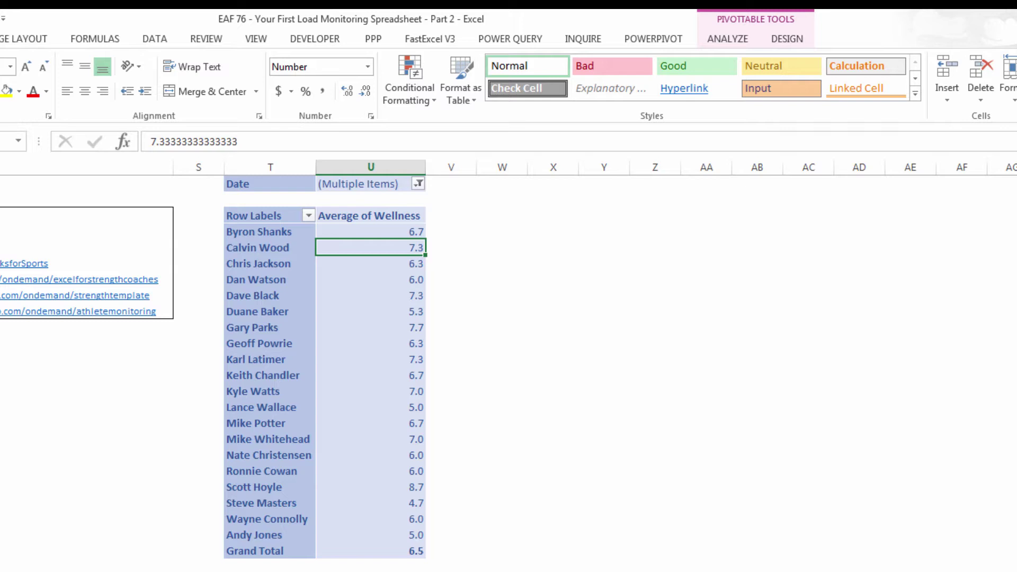
Connect the Date slicer to both PivotTable1 and PivotTable2 through Report Connections
{"action": "scroll", "coordinate": [509, 361], "scroll_direction": "left", "scroll_amount": 6}
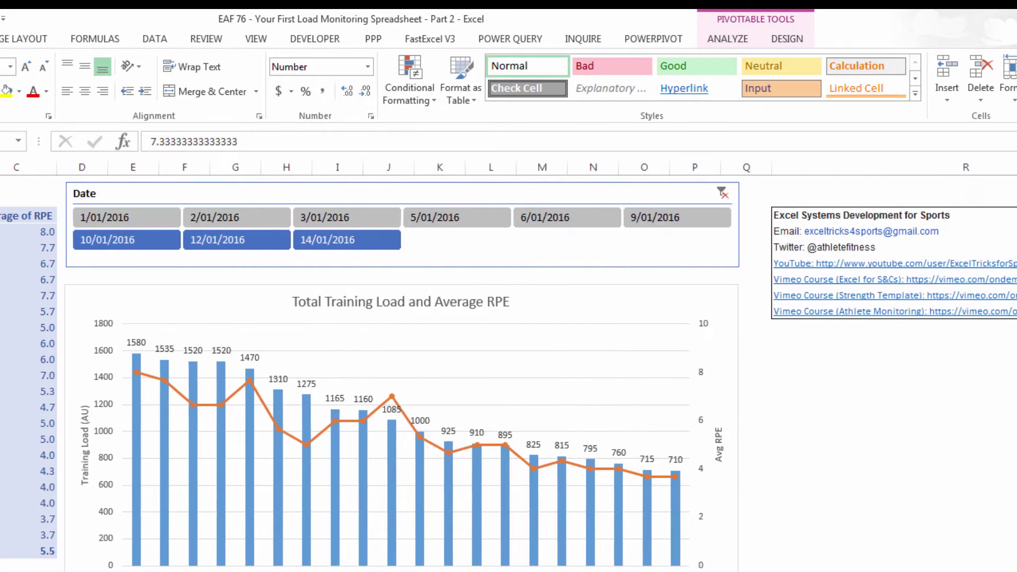
{"action": "left_click", "coordinate": [439, 257]}
{"action": "right_click", "coordinate": [439, 254]}
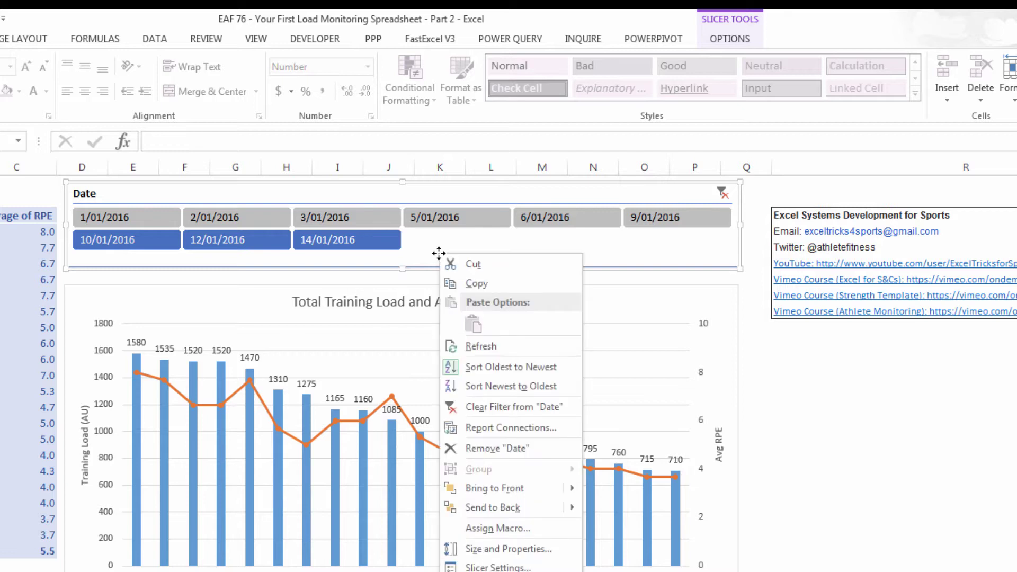
{"action": "left_click", "coordinate": [510, 428]}
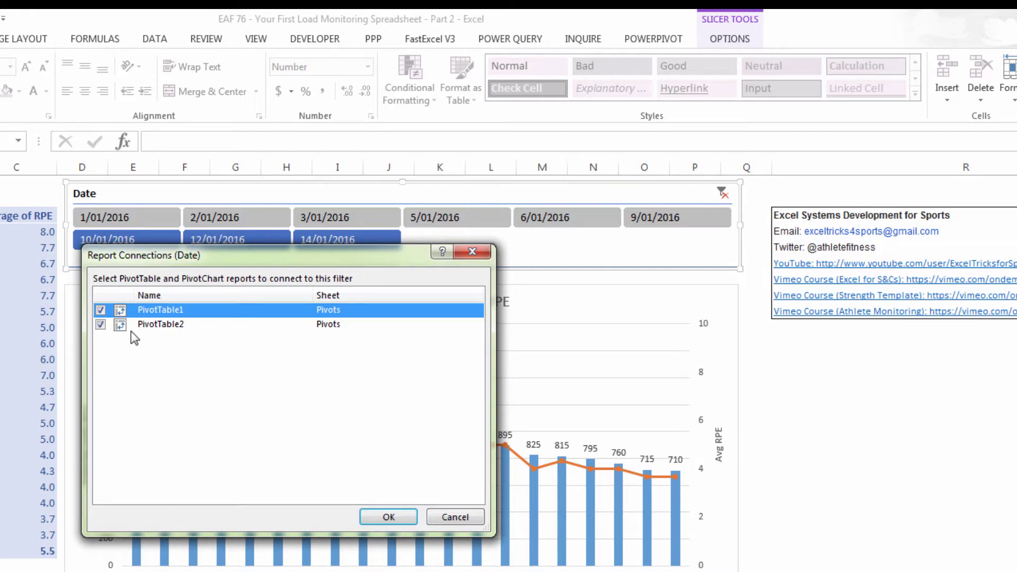
{"action": "left_click", "coordinate": [387, 517]}
{"action": "scroll", "coordinate": [877, 329], "scroll_direction": "right", "scroll_amount": 3}
{"action": "left_click", "coordinate": [877, 328]}
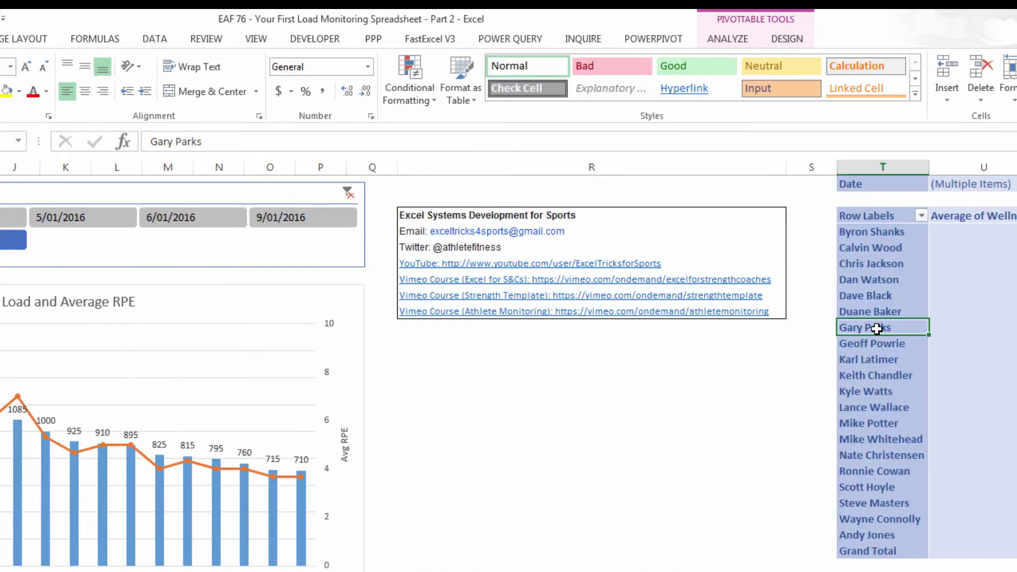
Insert a clustered column PivotChart from the Wellness pivot, then position and enlarge it
{"action": "left_click", "coordinate": [727, 39]}
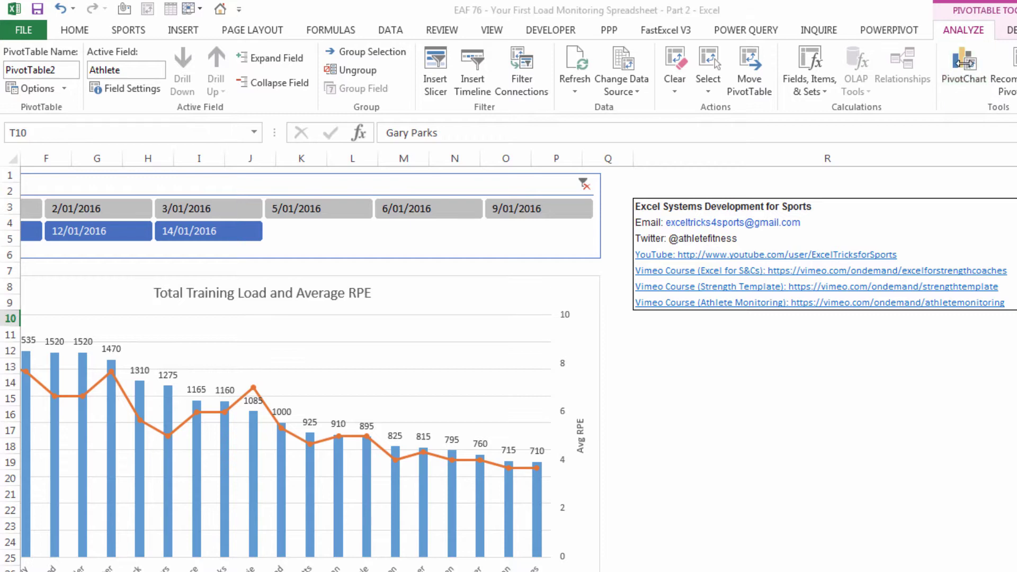
{"action": "left_click", "coordinate": [783, 76]}
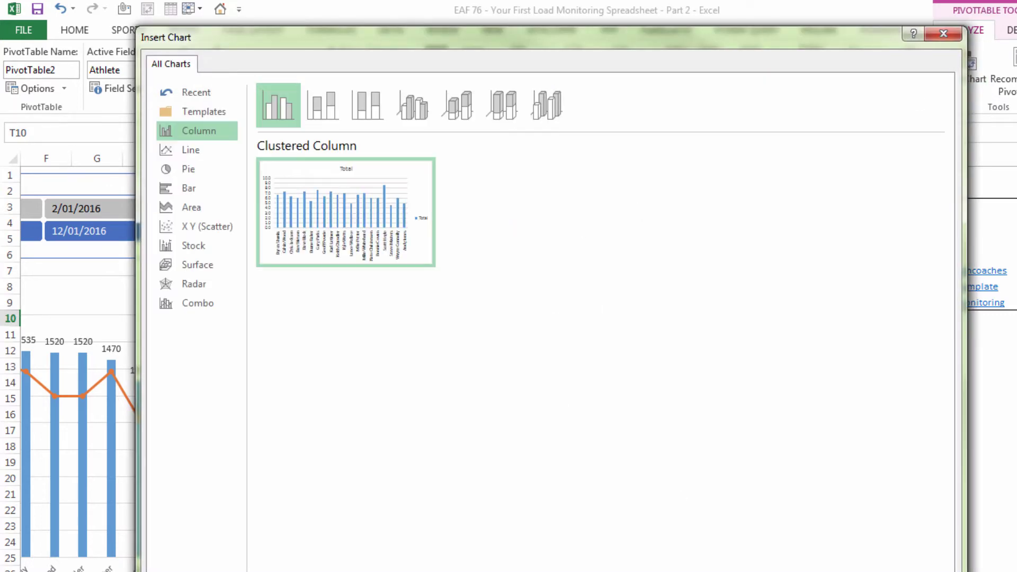
{"action": "key", "text": "Return"}
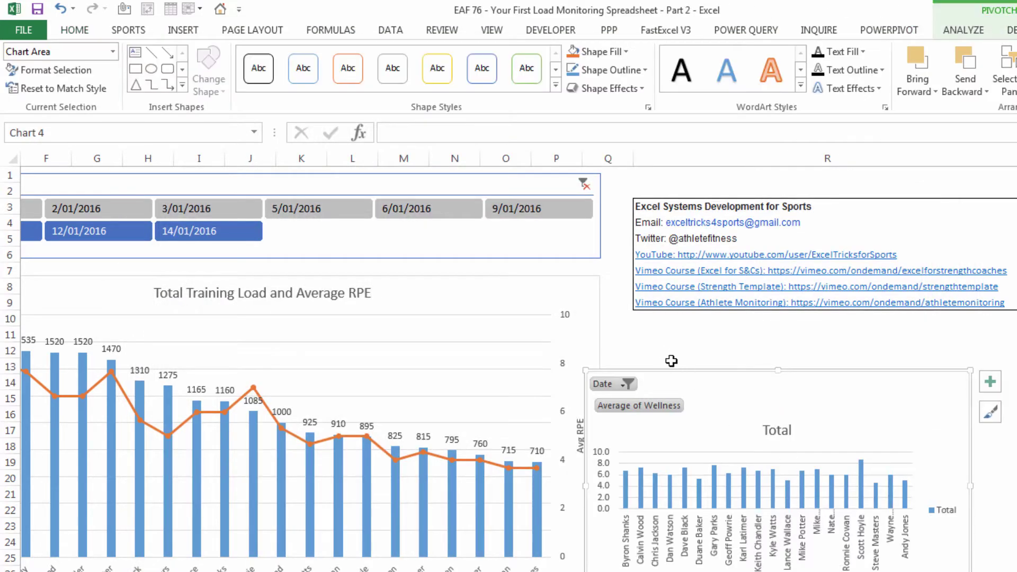
{"action": "left_click_drag", "start_coordinate": [683, 370], "coordinate": [701, 313]}
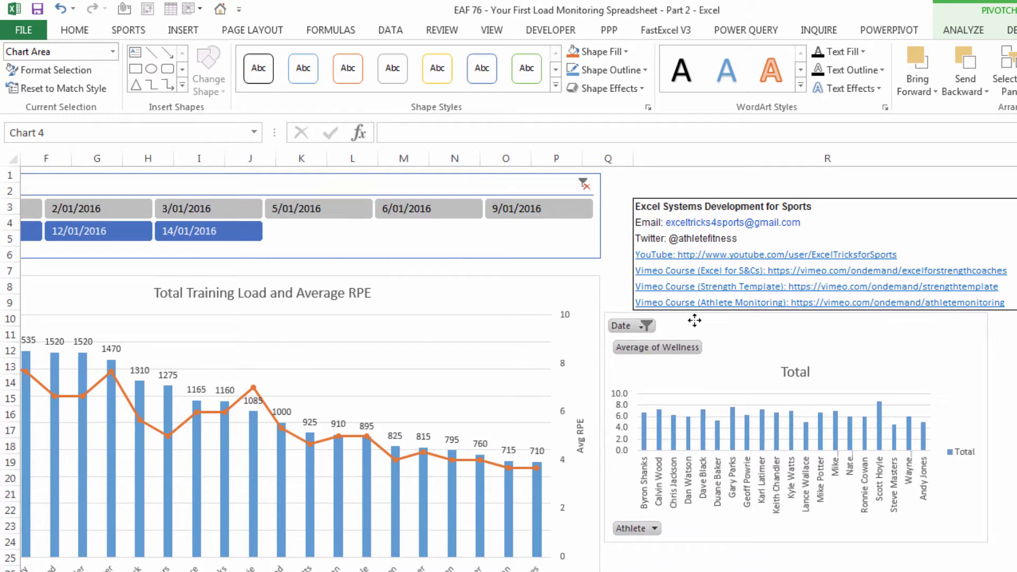
{"action": "left_click_drag", "start_coordinate": [988, 543], "coordinate": [1016, 562]}
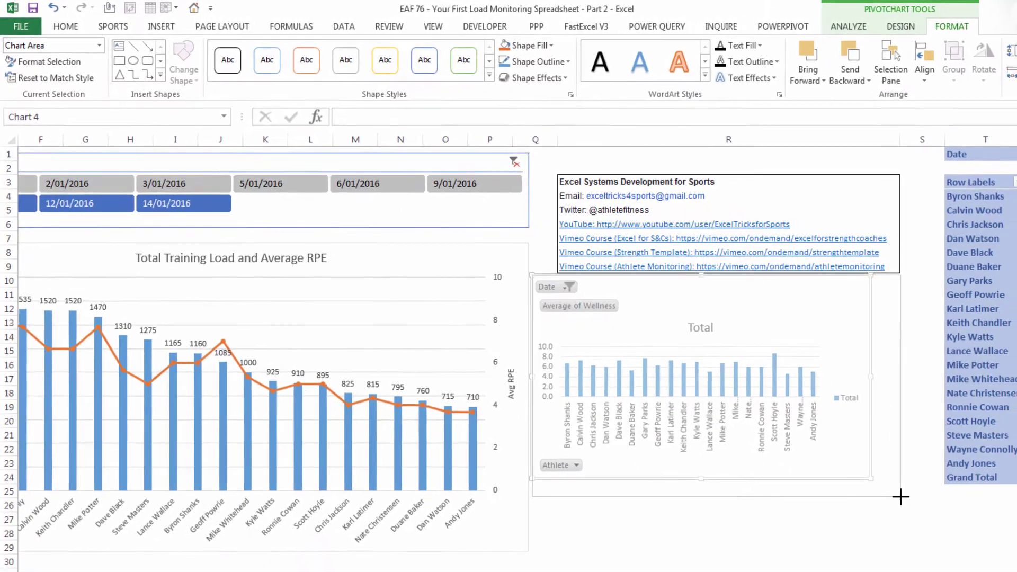
{"action": "left_click_drag", "start_coordinate": [891, 488], "coordinate": [897, 541]}
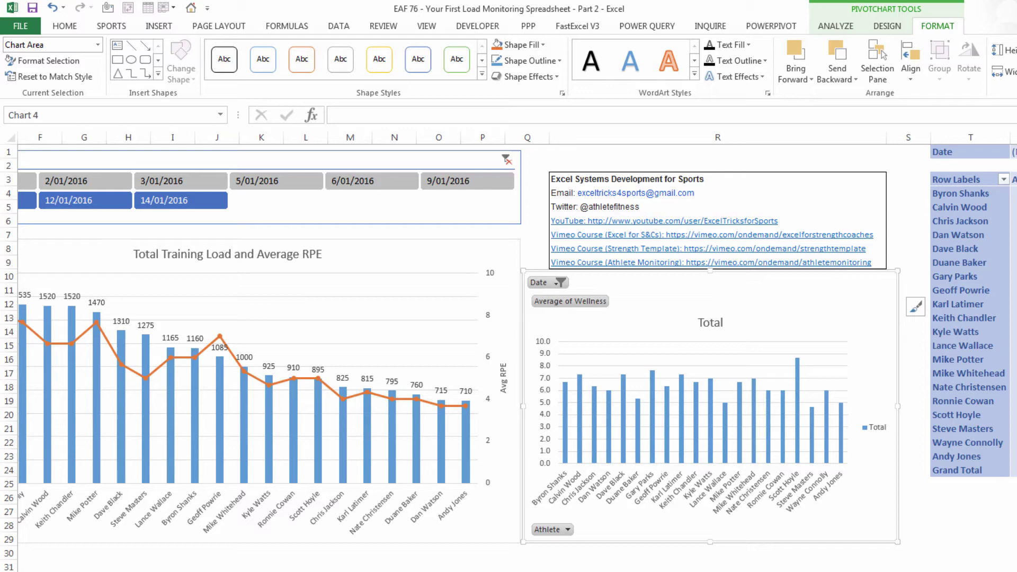
{"action": "key", "text": "Escape"}
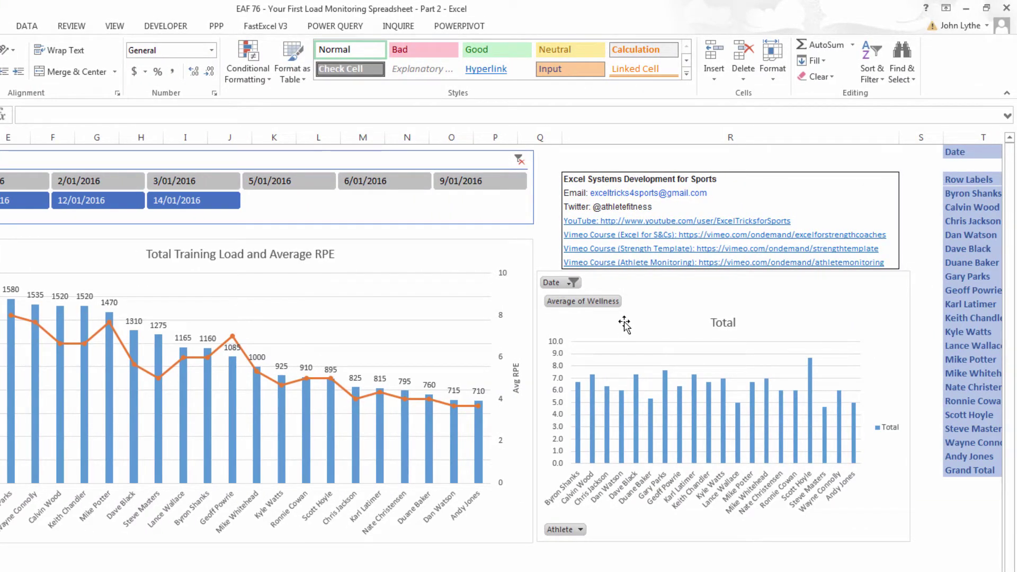
Hide all field buttons on the chart and colour the Wellness bars black
{"action": "right_click", "coordinate": [579, 298]}
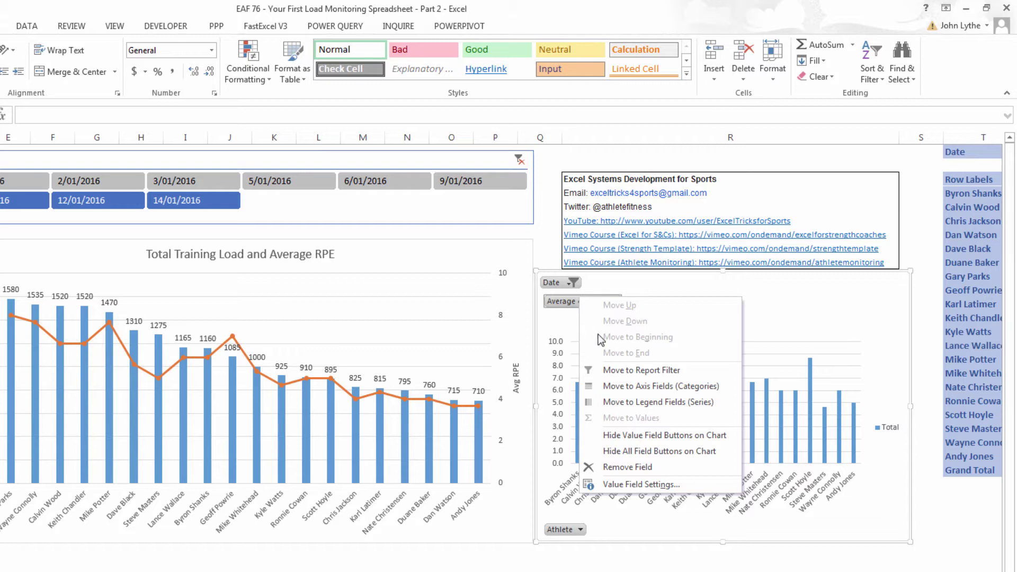
{"action": "key", "text": "Escape"}
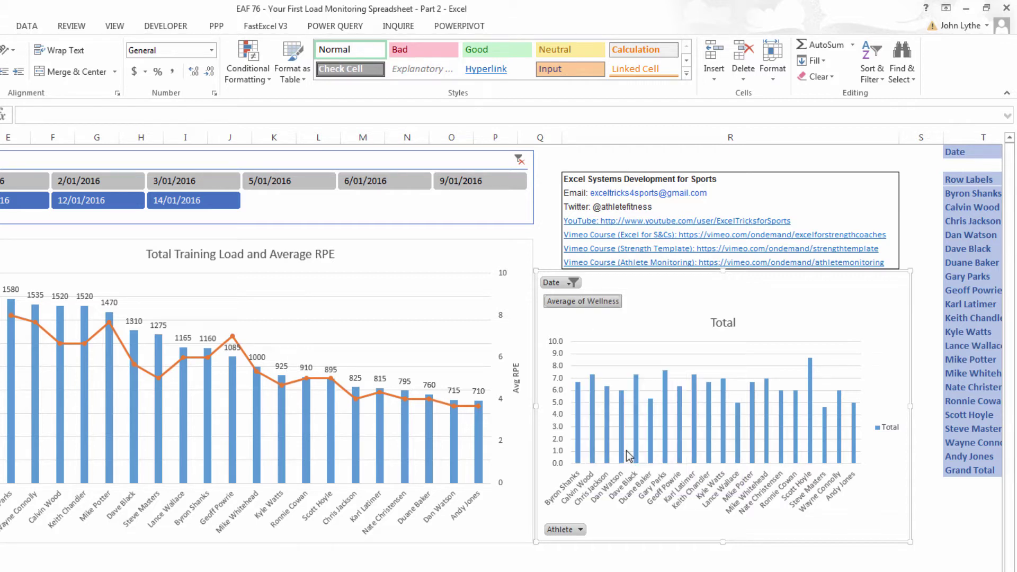
{"action": "left_click", "coordinate": [638, 383]}
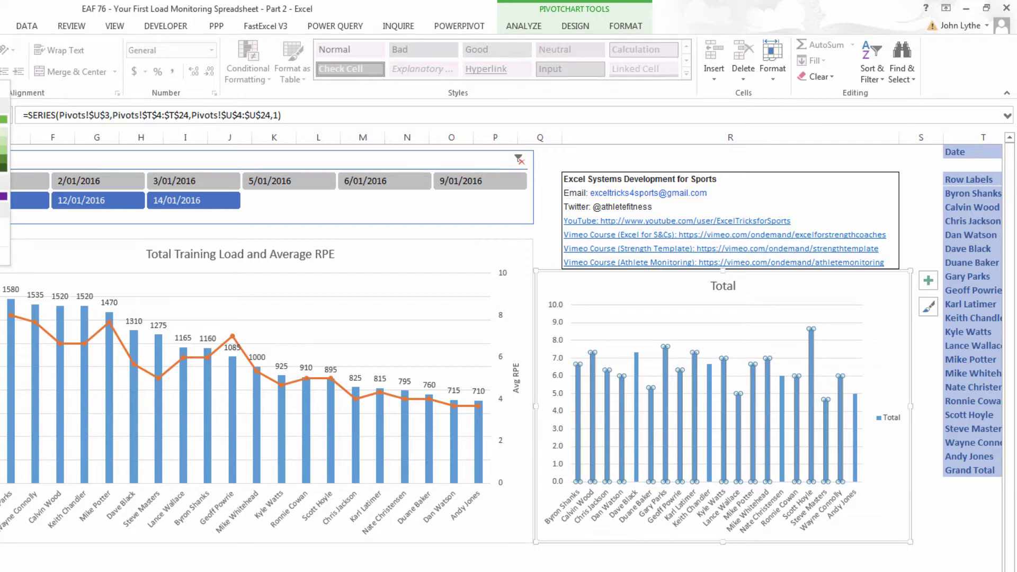
{"action": "key", "text": "F4"}
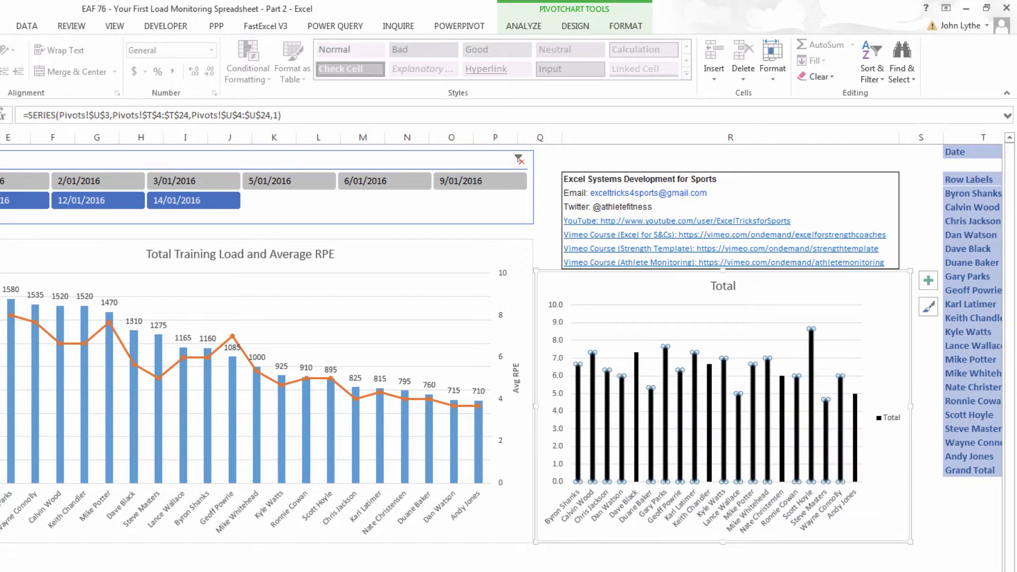
Delete the chart legend and retitle the chart 'Wellness'
{"action": "left_click", "coordinate": [894, 418]}
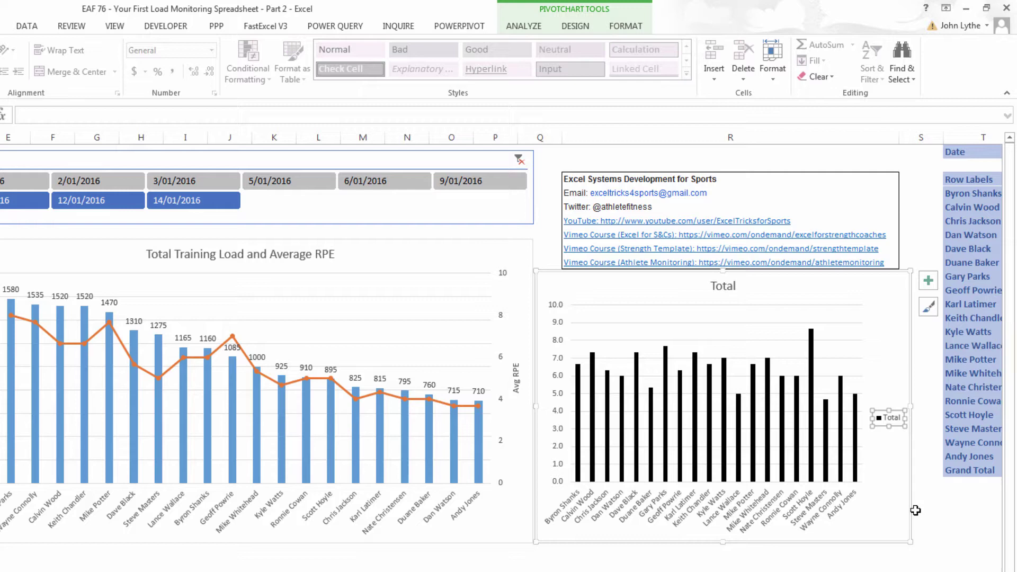
{"action": "key", "text": "Delete"}
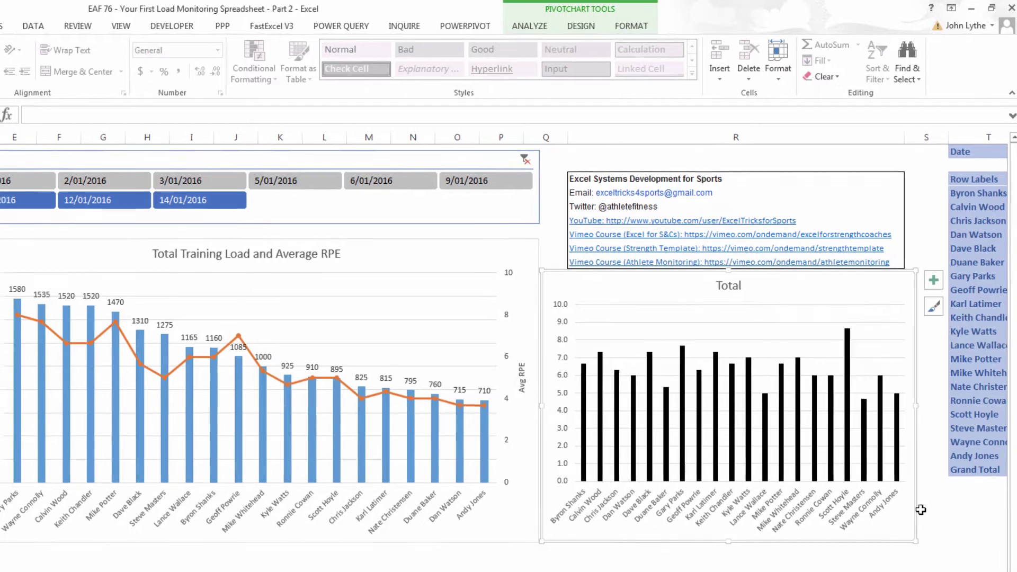
{"action": "left_click", "coordinate": [724, 285]}
{"action": "type", "text": "Wellness"}
{"action": "key", "text": "Return"}
{"action": "key", "text": "Escape"}
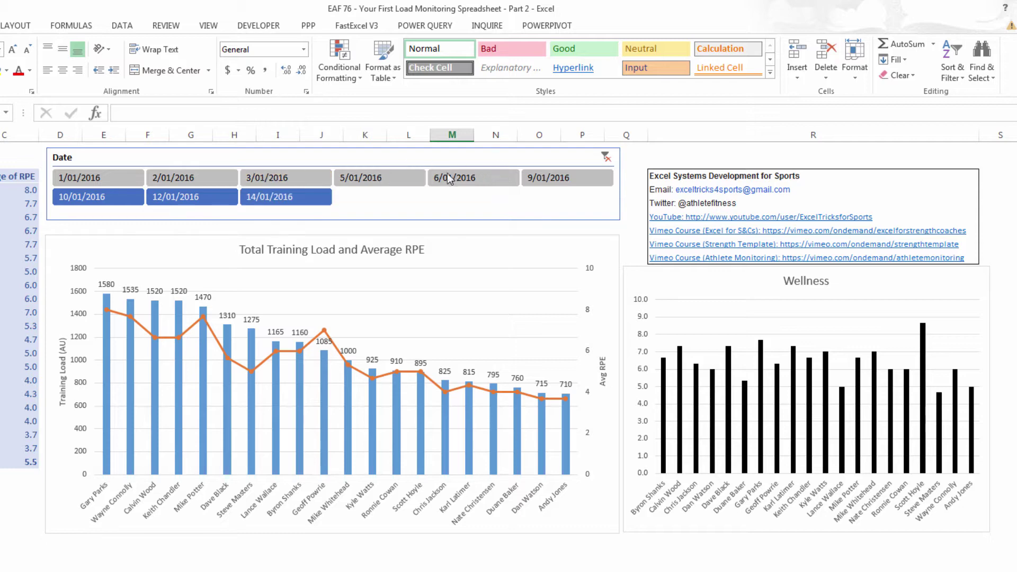
Select 6/01, 9/01, 10/01, 12/01 and 14/01/2016 in the Date slicer
{"action": "left_click", "coordinate": [392, 182]}
{"action": "left_click", "coordinate": [392, 182]}
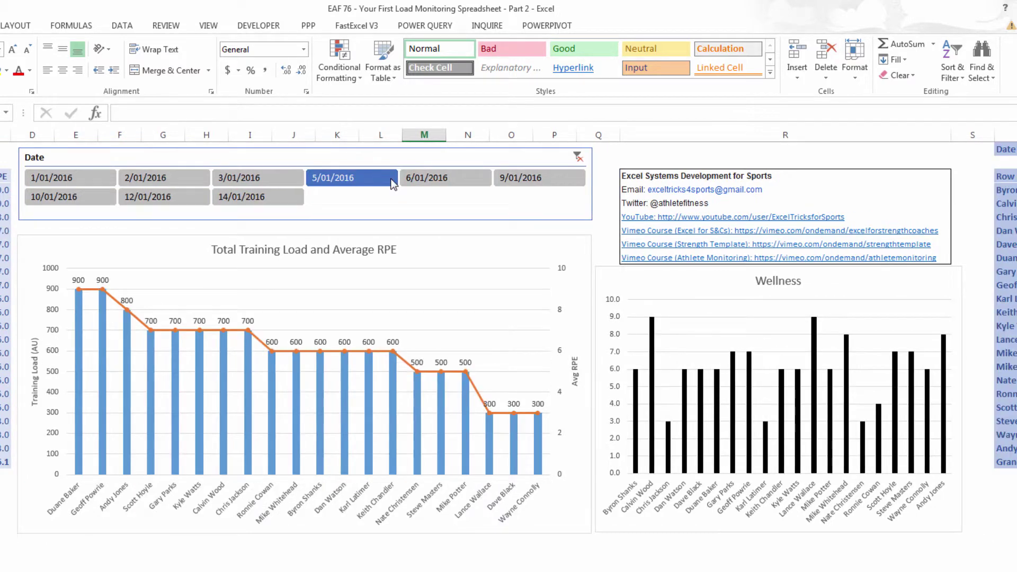
{"action": "left_click", "coordinate": [463, 177]}
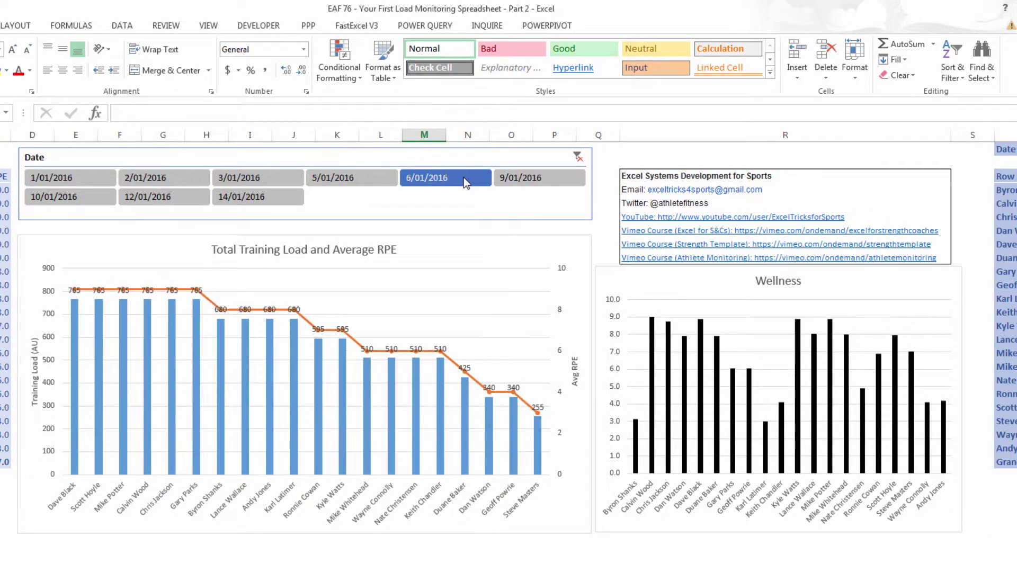
{"action": "left_click", "coordinate": [522, 180], "text": "ctrl"}
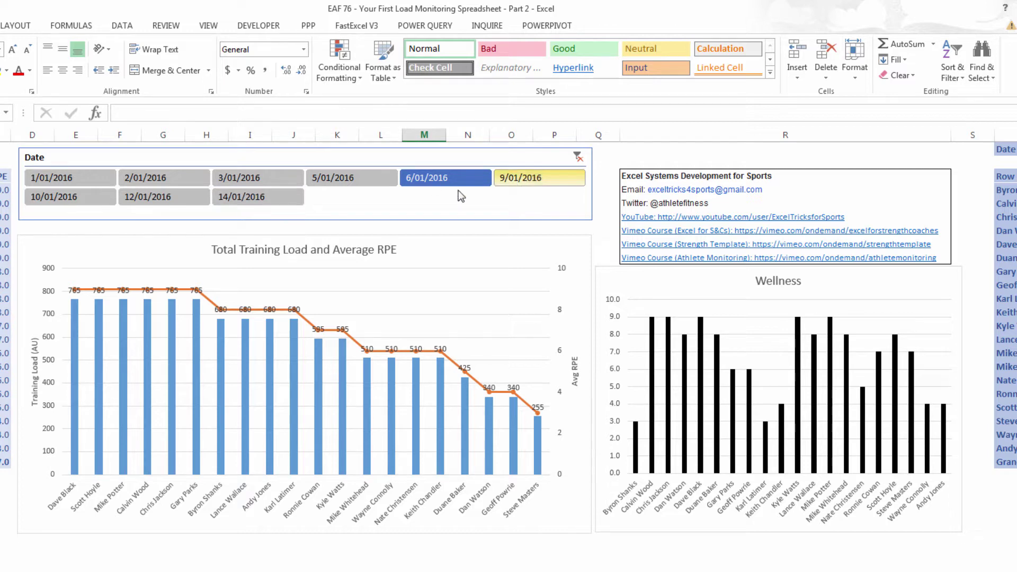
{"action": "left_click", "coordinate": [74, 202], "text": "ctrl"}
{"action": "left_click", "coordinate": [137, 200], "text": "ctrl"}
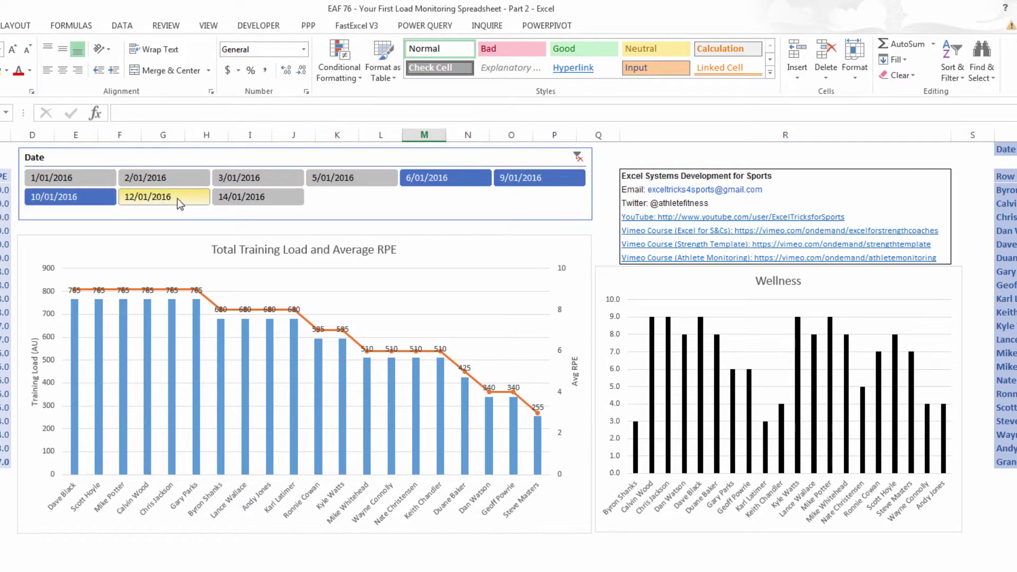
{"action": "left_click", "coordinate": [258, 197], "text": "ctrl"}
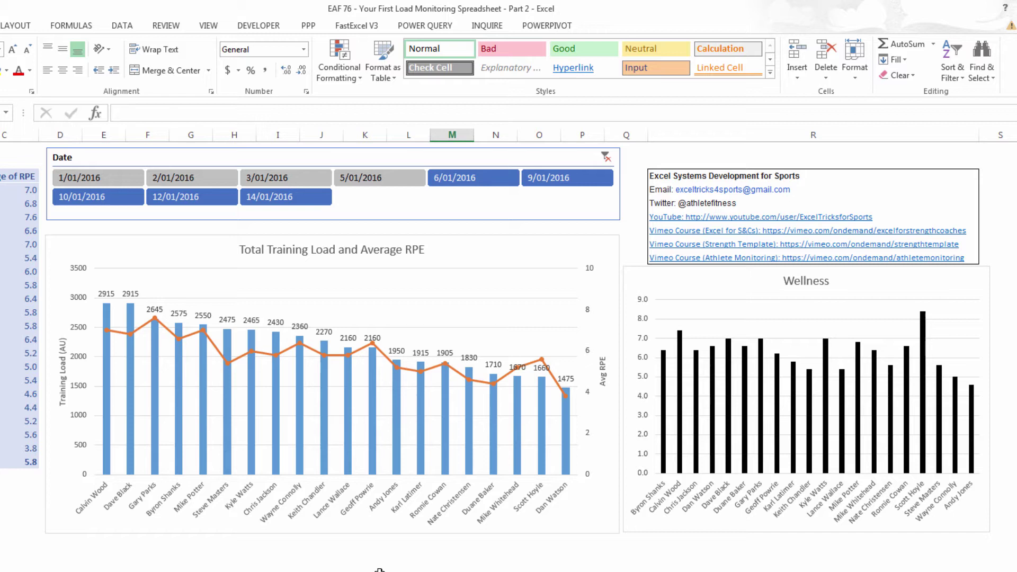
Add value data labels to the Wellness bars
{"action": "left_click", "coordinate": [682, 353]}
{"action": "right_click", "coordinate": [682, 353]}
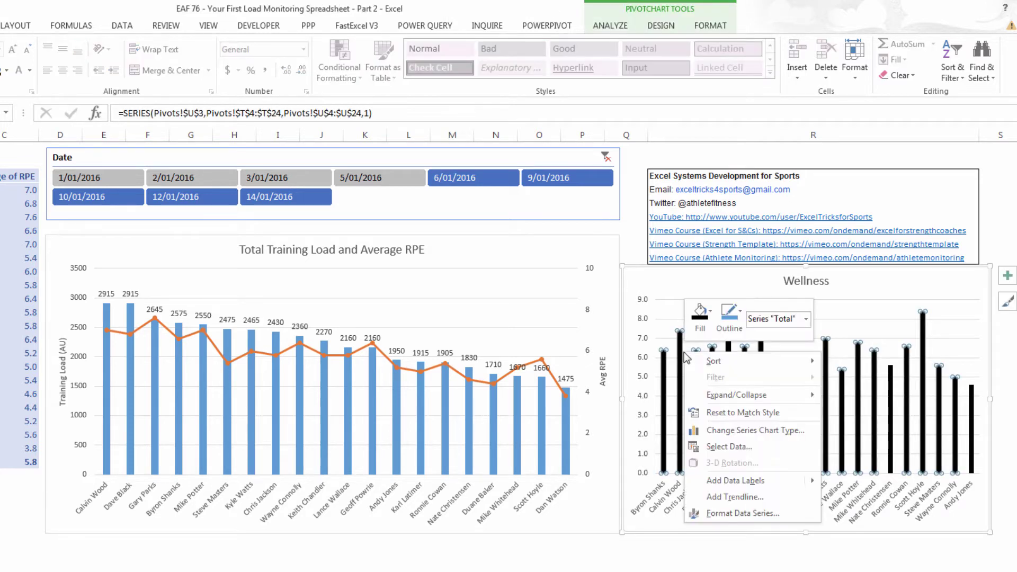
{"action": "mouse_move", "coordinate": [757, 482]}
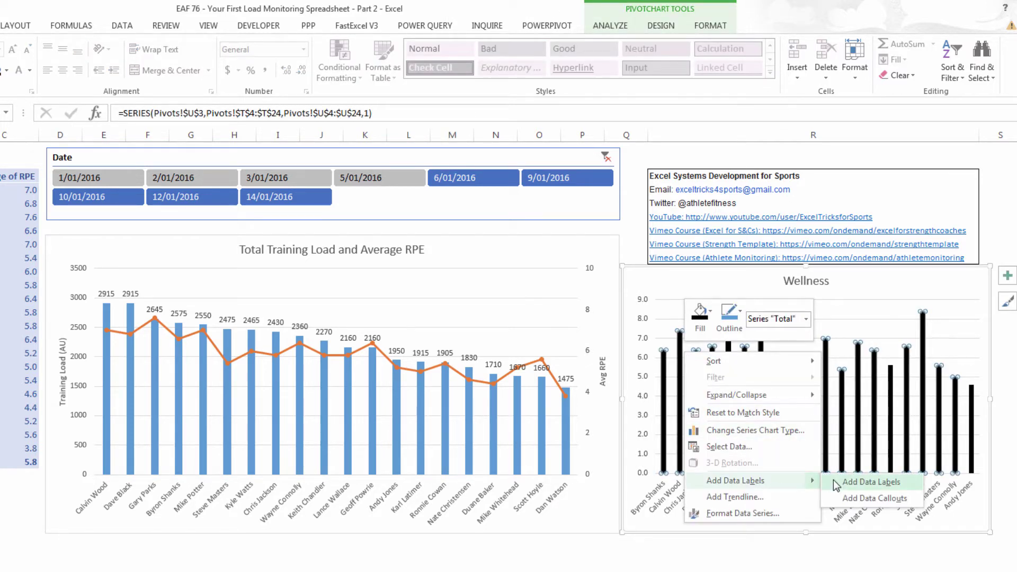
{"action": "left_click", "coordinate": [857, 483]}
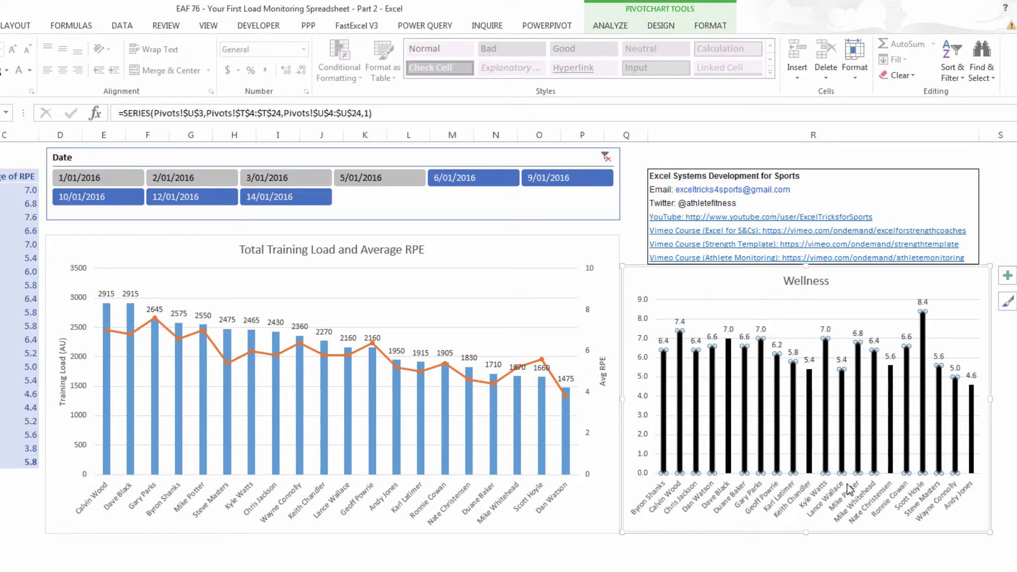
Format the Wellness vertical axis with maximum 10, major unit 2 and 0 decimal places
{"action": "left_click", "coordinate": [641, 305]}
{"action": "right_click", "coordinate": [641, 305]}
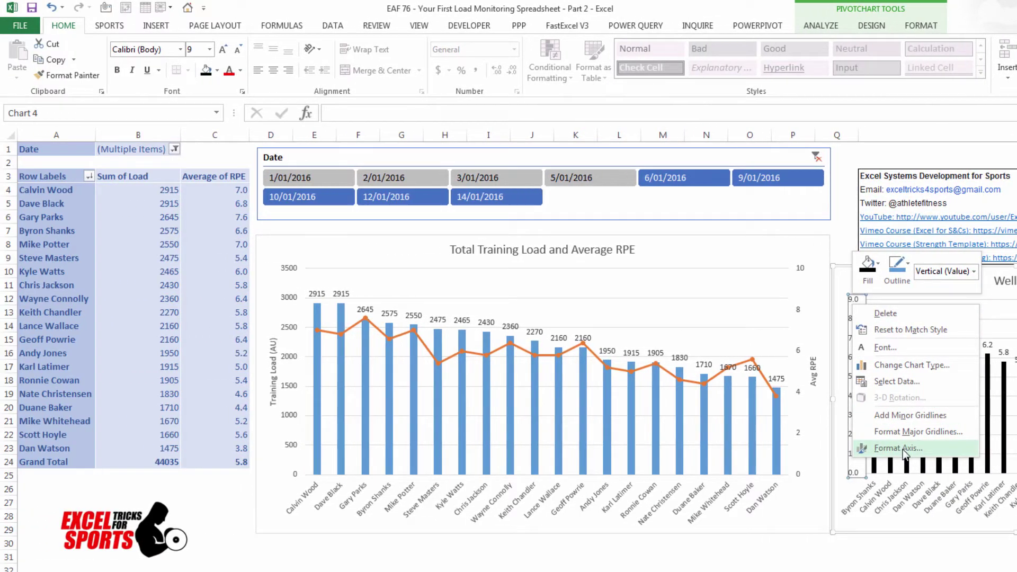
{"action": "left_click", "coordinate": [903, 450]}
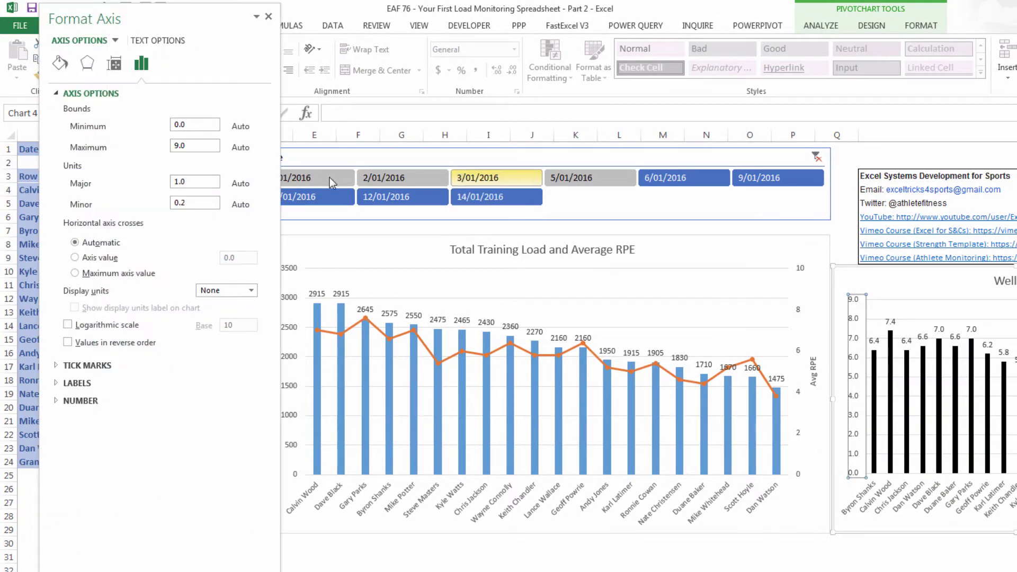
{"action": "left_click", "coordinate": [202, 146]}
{"action": "type", "text": "10"}
{"action": "key", "text": "Tab"}
{"action": "type", "text": "2"}
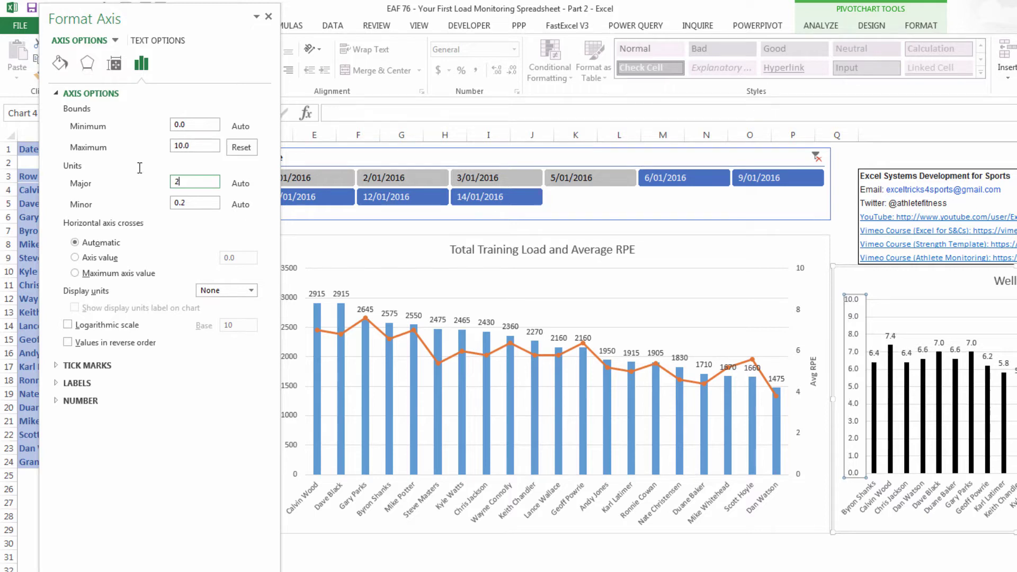
{"action": "key", "text": "Return"}
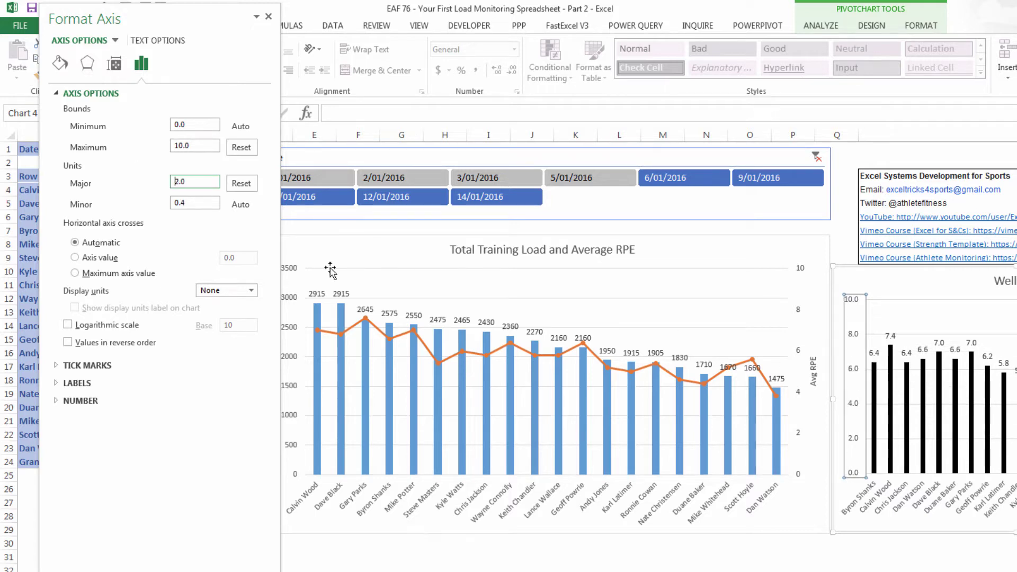
{"action": "left_click", "coordinate": [81, 402]}
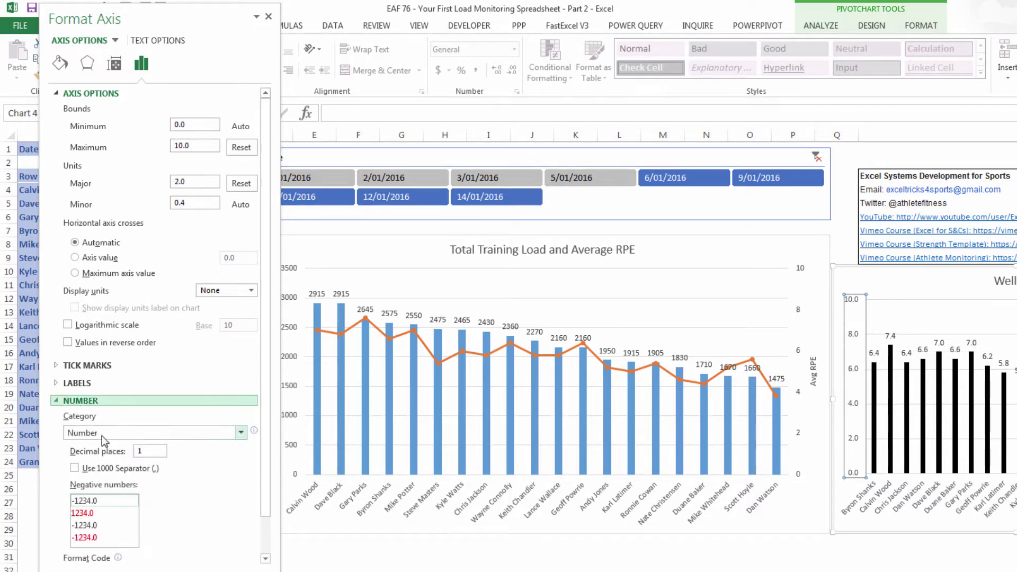
{"action": "left_click", "coordinate": [144, 451]}
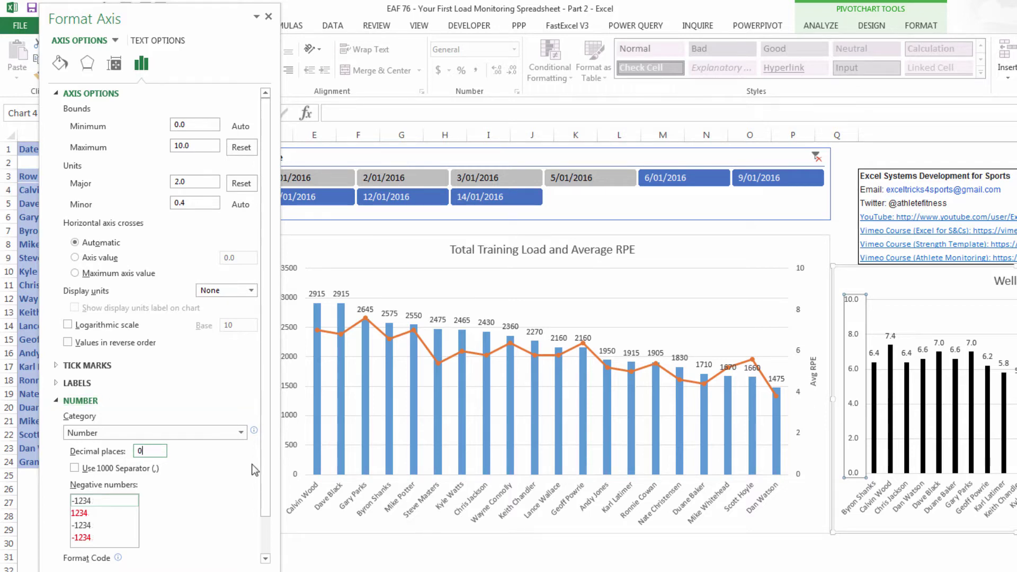
{"action": "key", "text": "Return"}
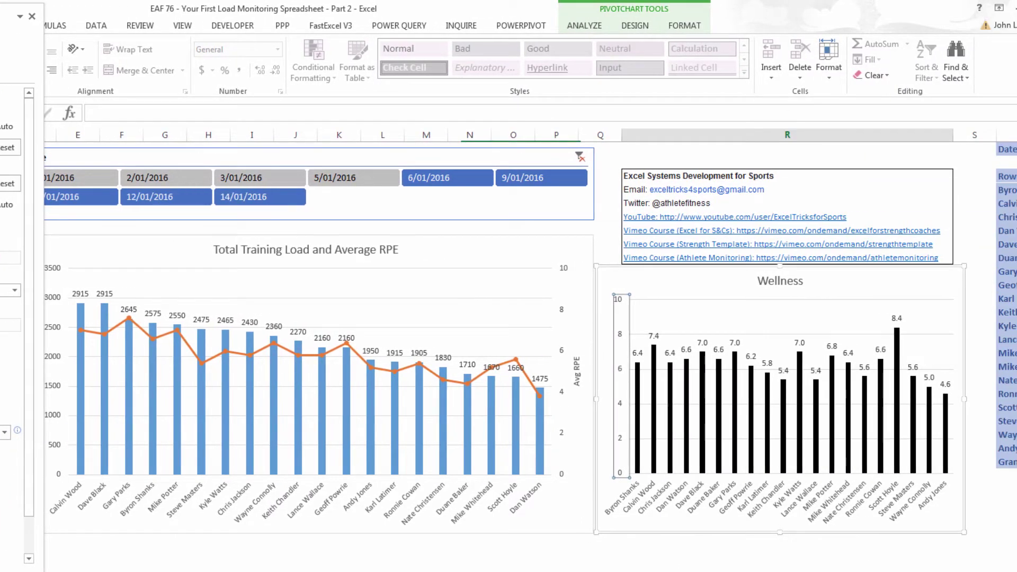
{"action": "key", "text": "Escape"}
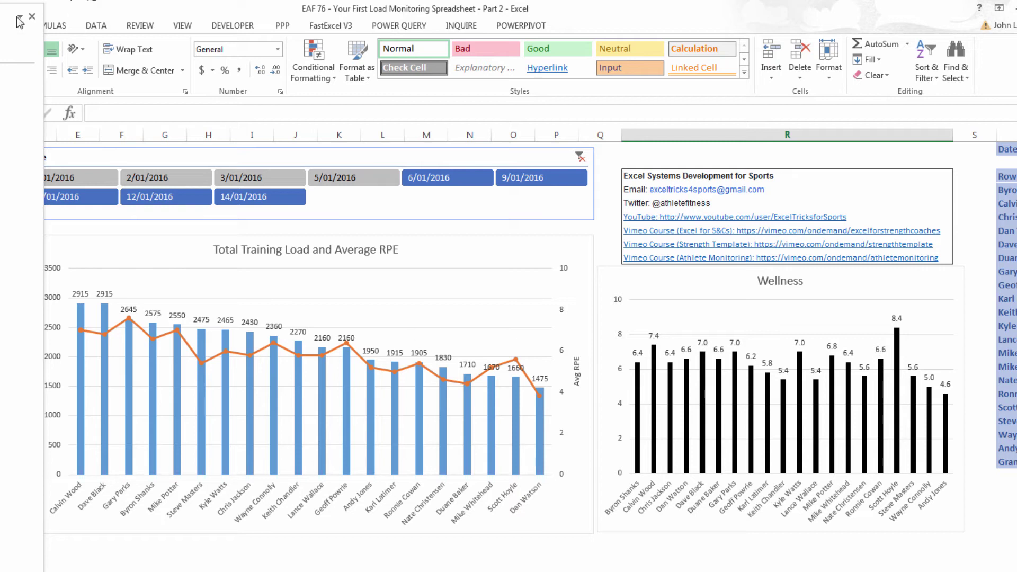
{"action": "left_click", "coordinate": [32, 17]}
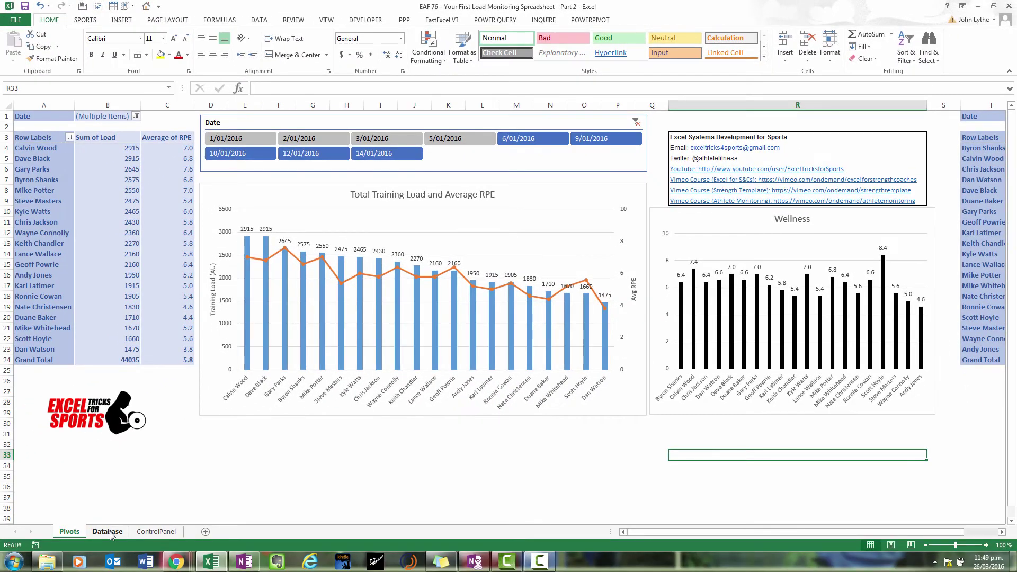
Create a PivotTable from the Database sheet's data table on a new sheet named Long
{"action": "key", "text": "ctrl+Page_Down"}
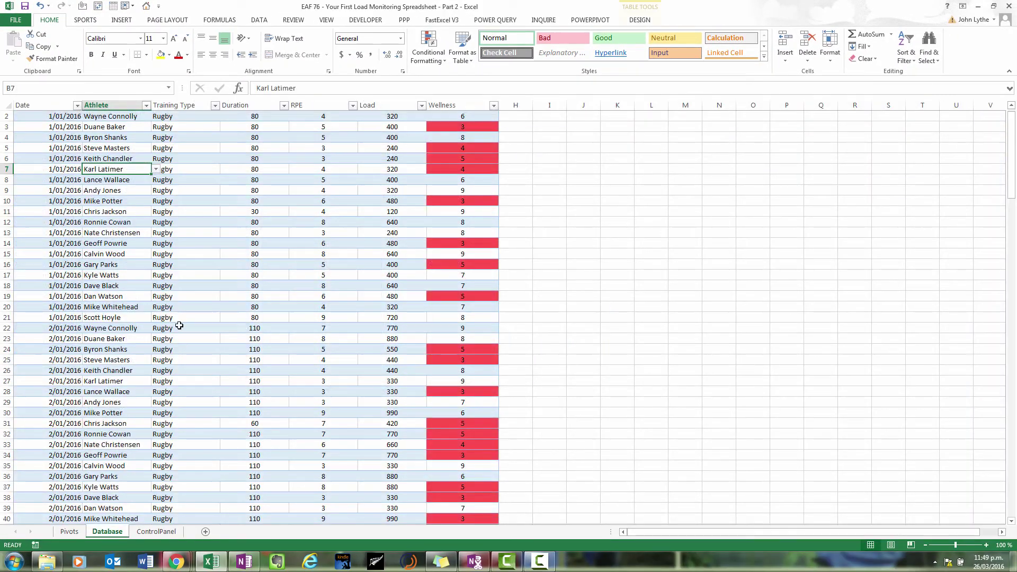
{"action": "left_click", "coordinate": [107, 200]}
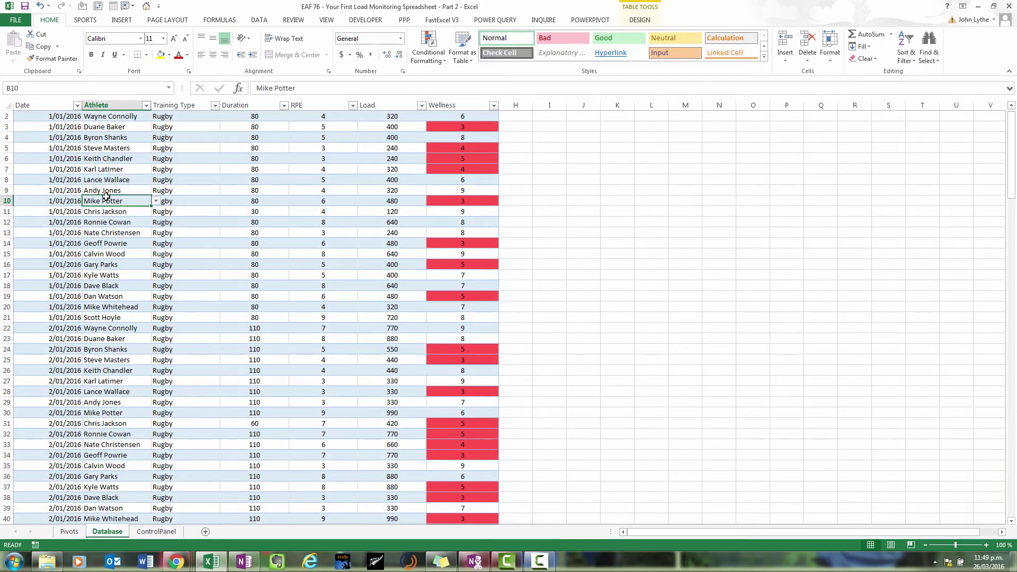
{"action": "left_click", "coordinate": [121, 21]}
{"action": "left_click", "coordinate": [18, 45]}
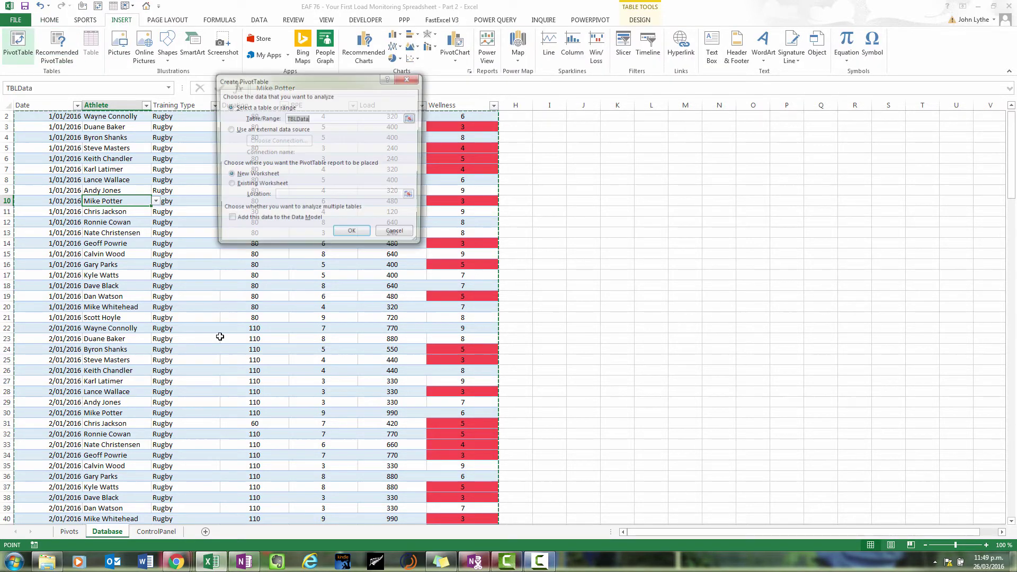
{"action": "left_click", "coordinate": [353, 235]}
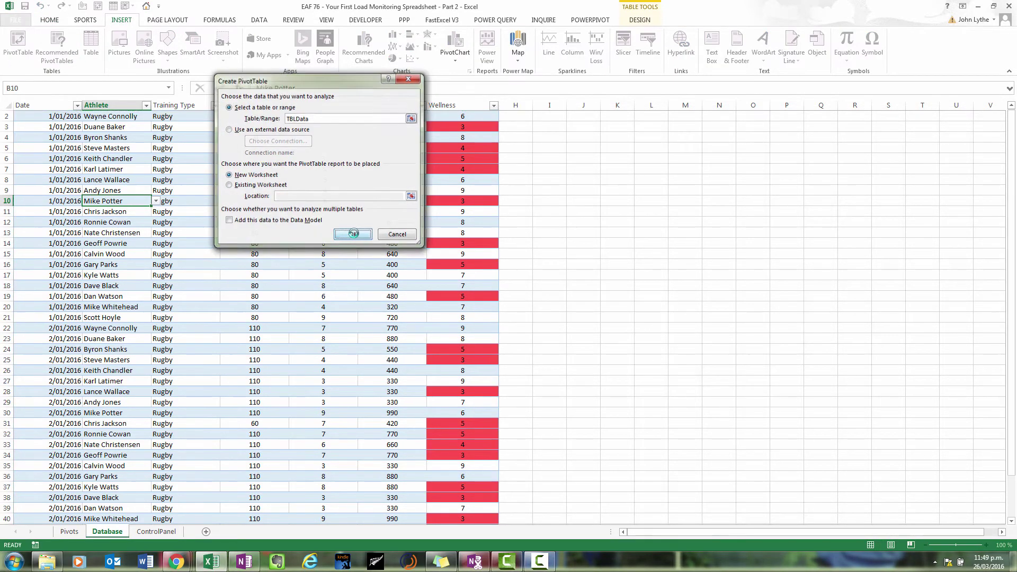
{"action": "double_click", "coordinate": [99, 533]}
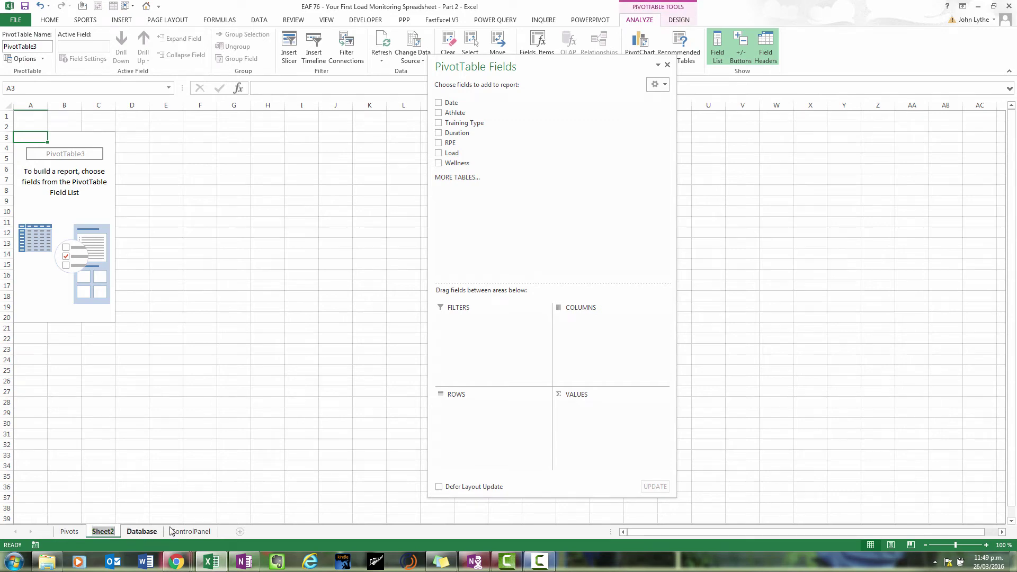
{"action": "type", "text": "Long"}
{"action": "key", "text": "Return"}
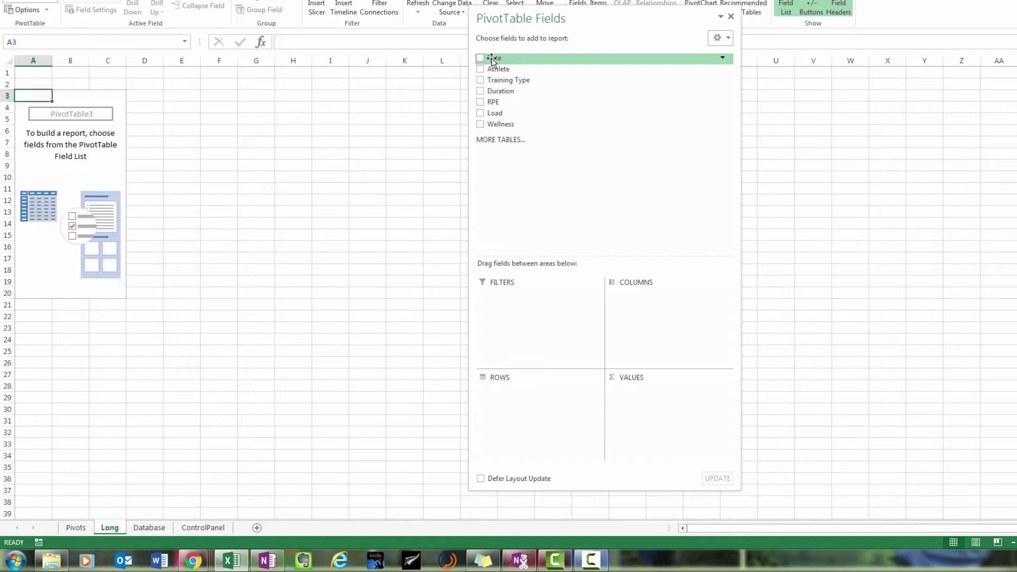
Put Date in Rows, Athlete in Filters, and Wellness and Load in Values
{"action": "left_click_drag", "start_coordinate": [455, 98], "coordinate": [486, 421]}
{"action": "left_click_drag", "start_coordinate": [561, 398], "coordinate": [564, 403]}
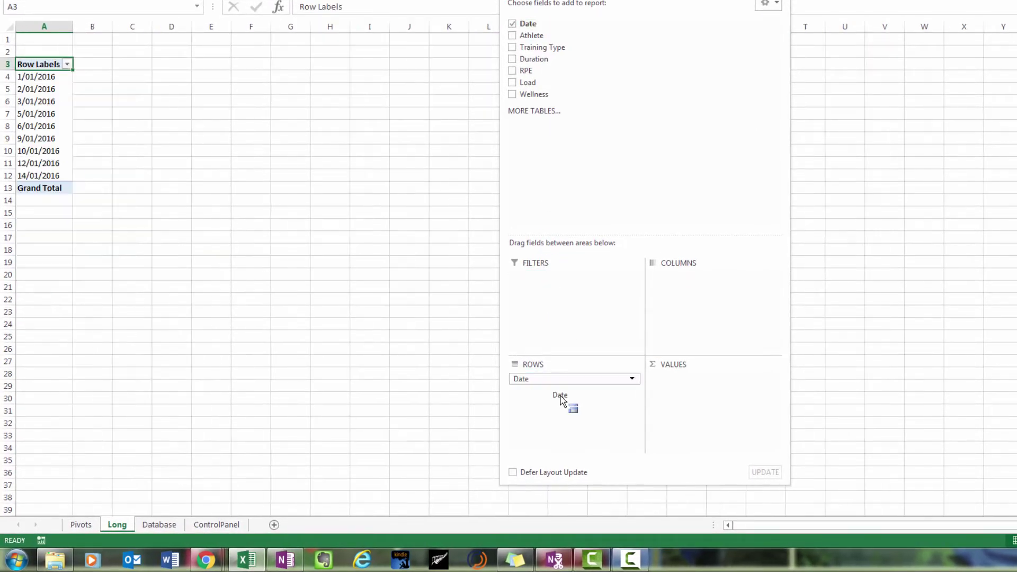
{"action": "left_click_drag", "start_coordinate": [536, 39], "coordinate": [561, 284]}
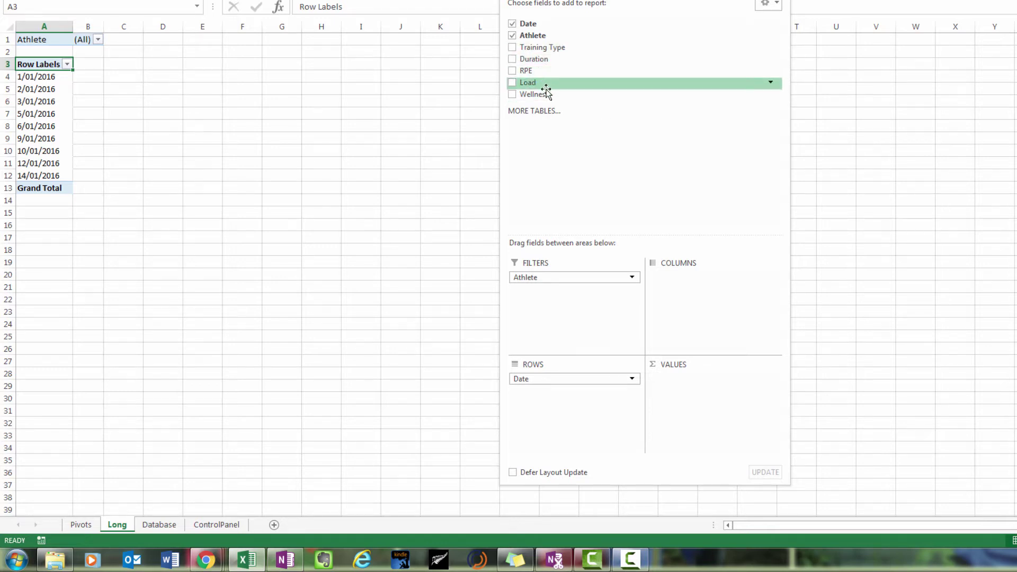
{"action": "left_click_drag", "start_coordinate": [545, 94], "coordinate": [679, 417]}
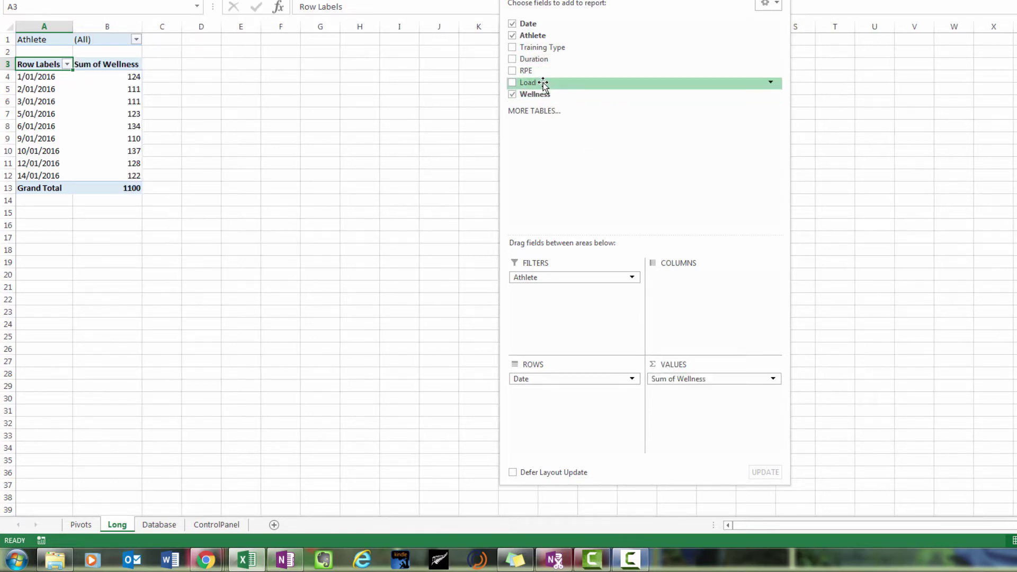
{"action": "left_click_drag", "start_coordinate": [542, 85], "coordinate": [700, 422]}
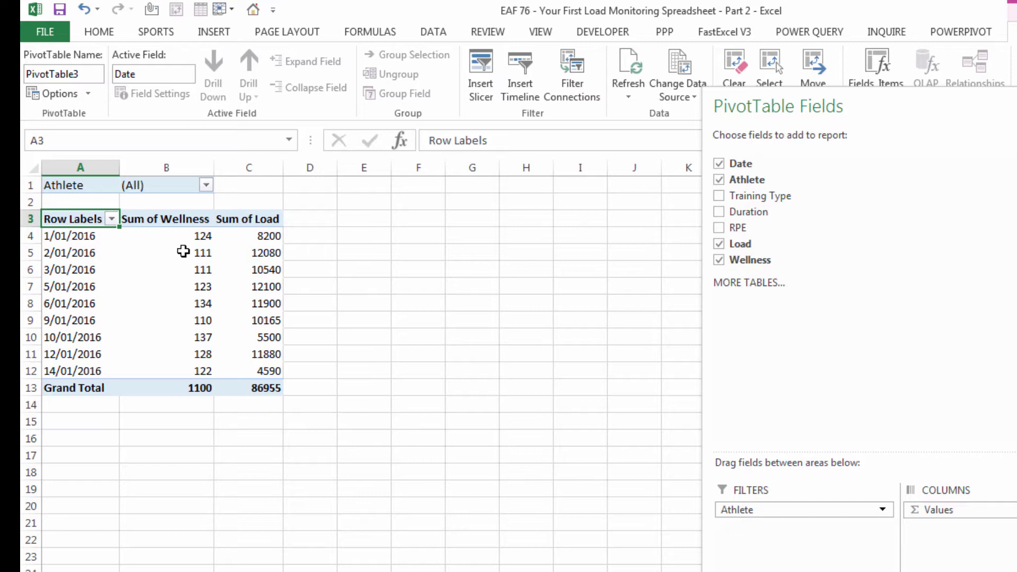
{"action": "left_click", "coordinate": [184, 252]}
{"action": "right_click", "coordinate": [184, 253]}
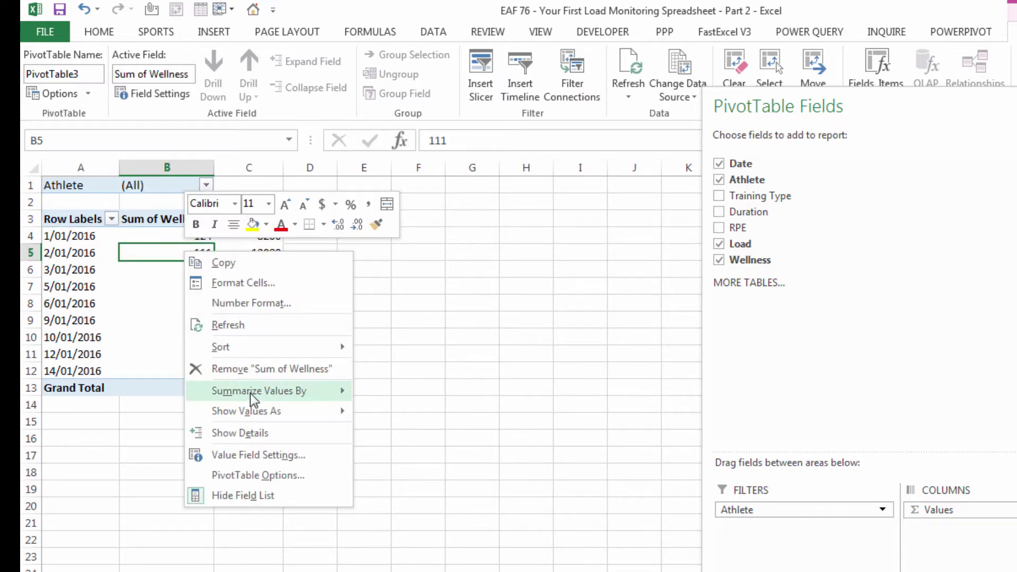
{"action": "key", "text": "Escape"}
{"action": "key", "text": "Escape"}
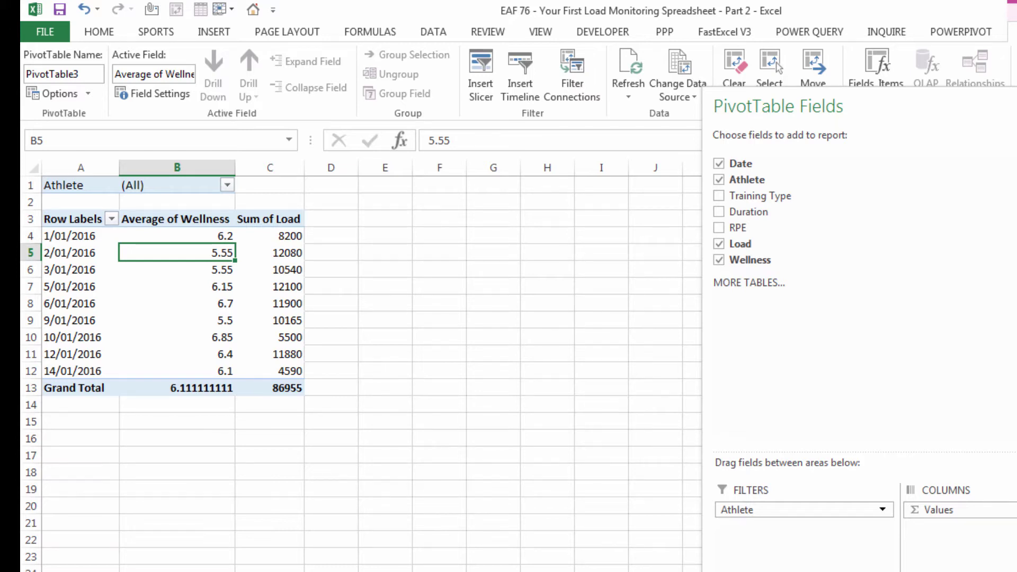
{"action": "left_click", "coordinate": [79, 303]}
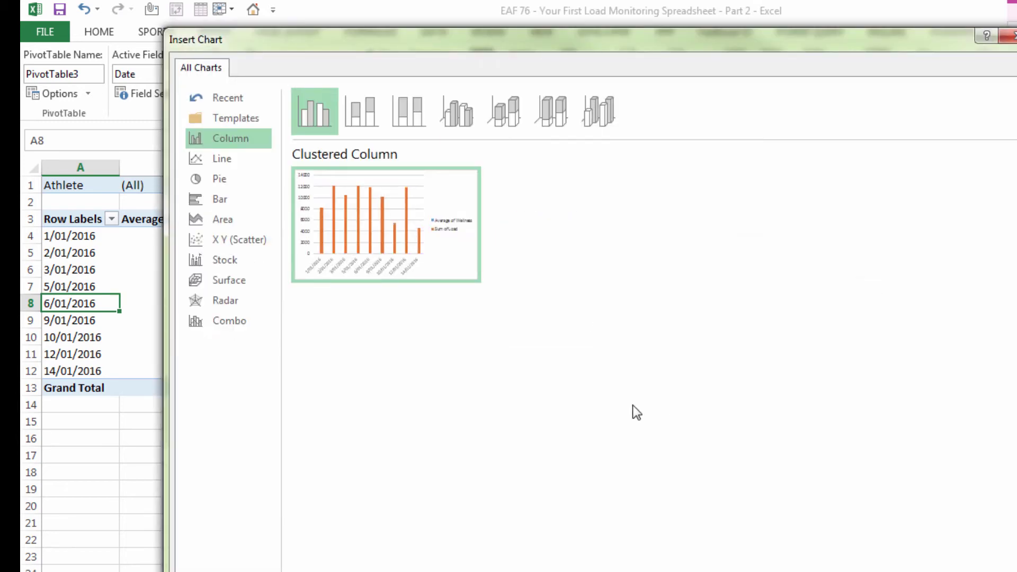
Insert a combo PivotChart: Sum of Load clustered columns, Average of Wellness line with markers on secondary axis
{"action": "left_click", "coordinate": [224, 320]}
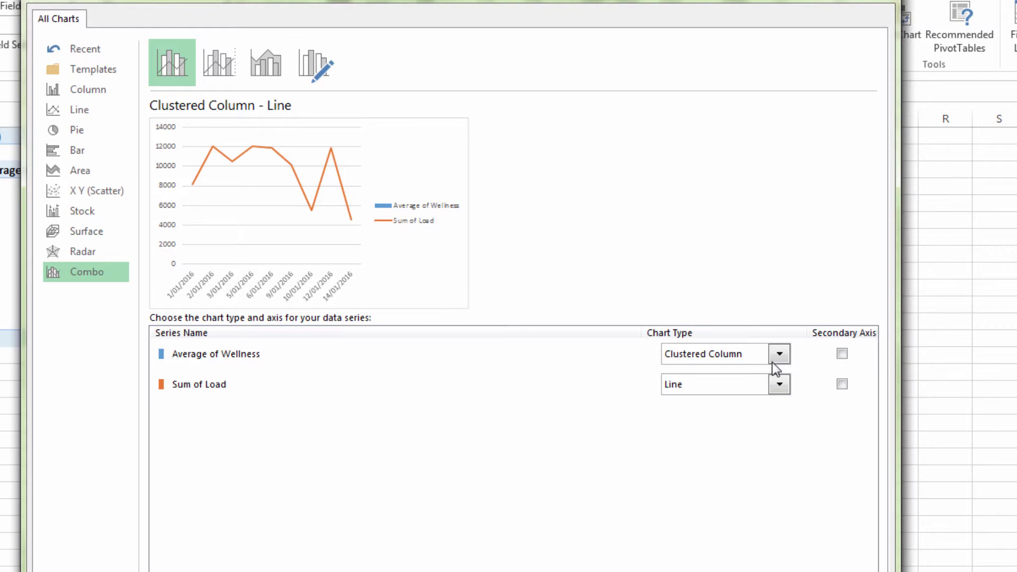
{"action": "left_click", "coordinate": [780, 355]}
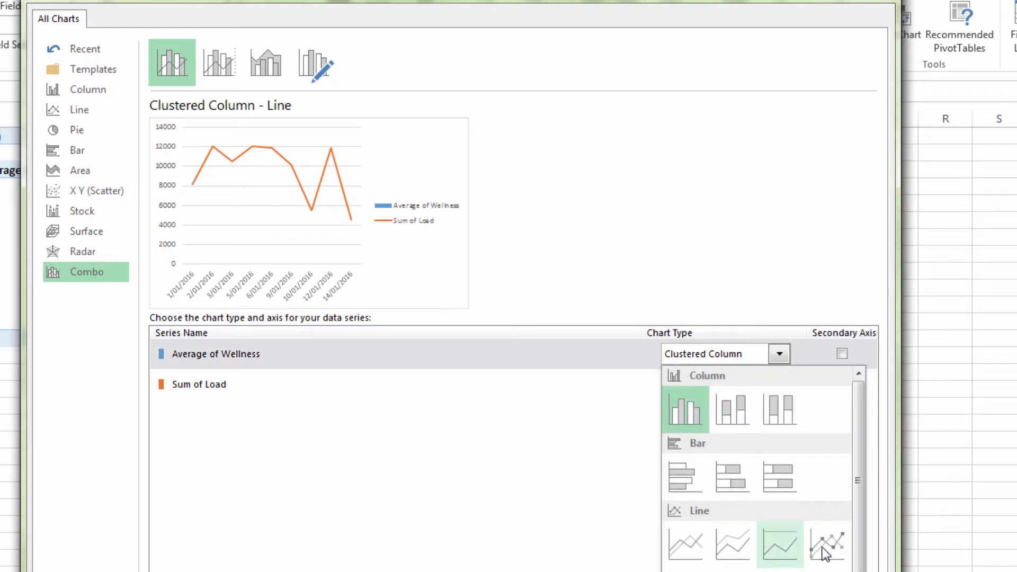
{"action": "left_click", "coordinate": [842, 419]}
{"action": "left_click", "coordinate": [843, 353]}
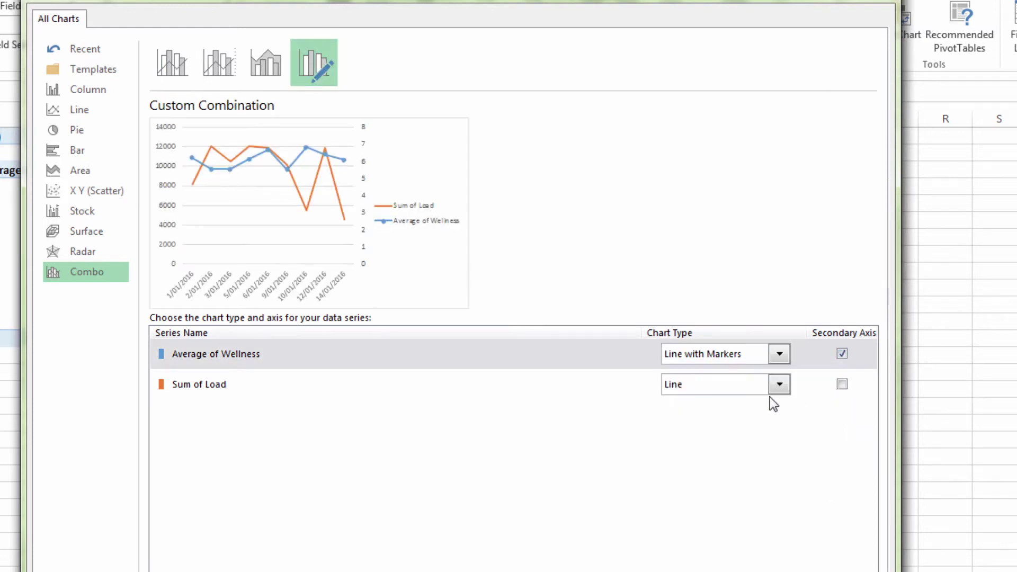
{"action": "left_click", "coordinate": [779, 385]}
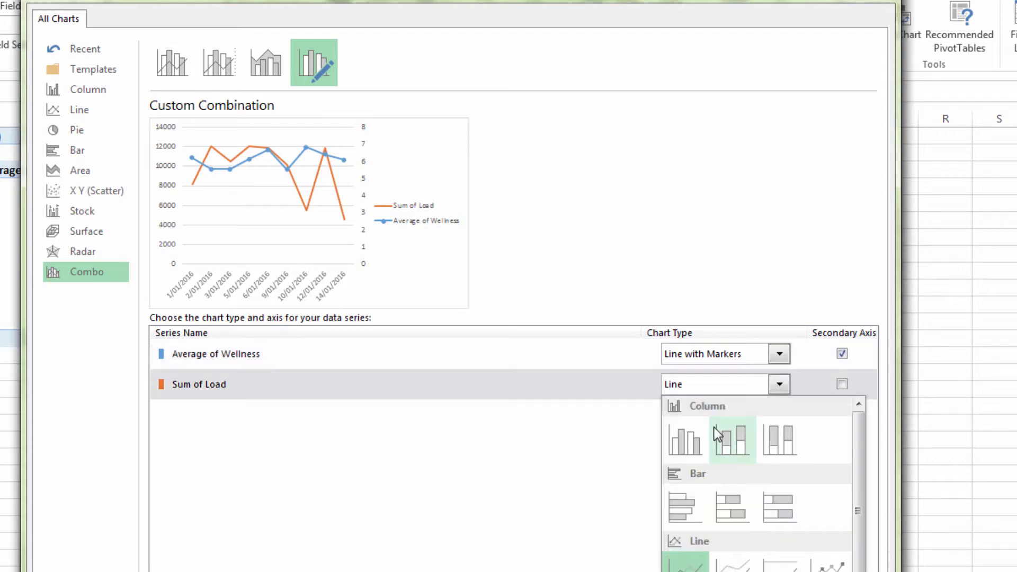
{"action": "left_click", "coordinate": [687, 448]}
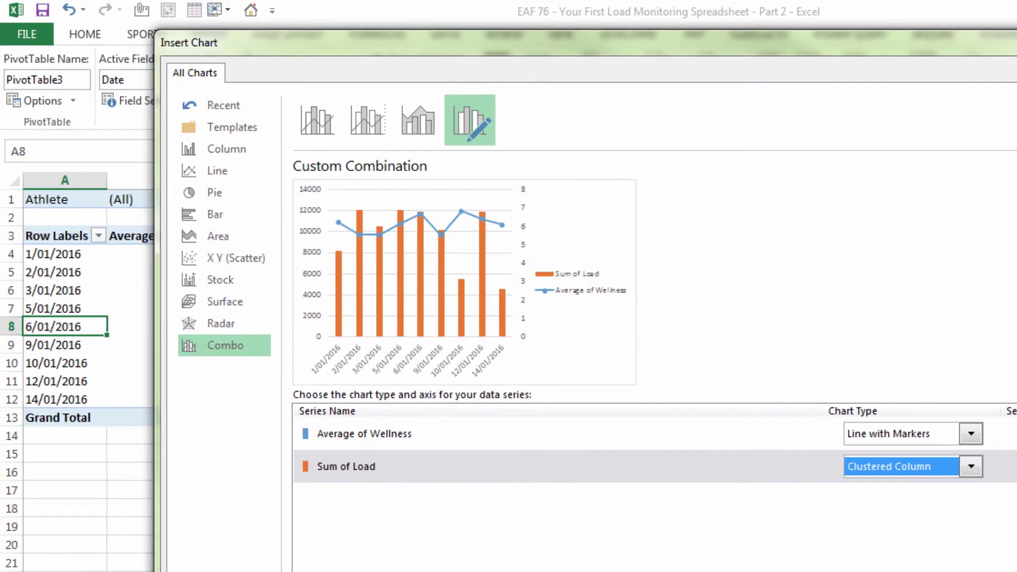
{"action": "key", "text": "Return"}
Enlarge the chart, hide all field buttons, and position it below the pivot table
{"action": "left_click_drag", "start_coordinate": [756, 425], "coordinate": [74, 292]}
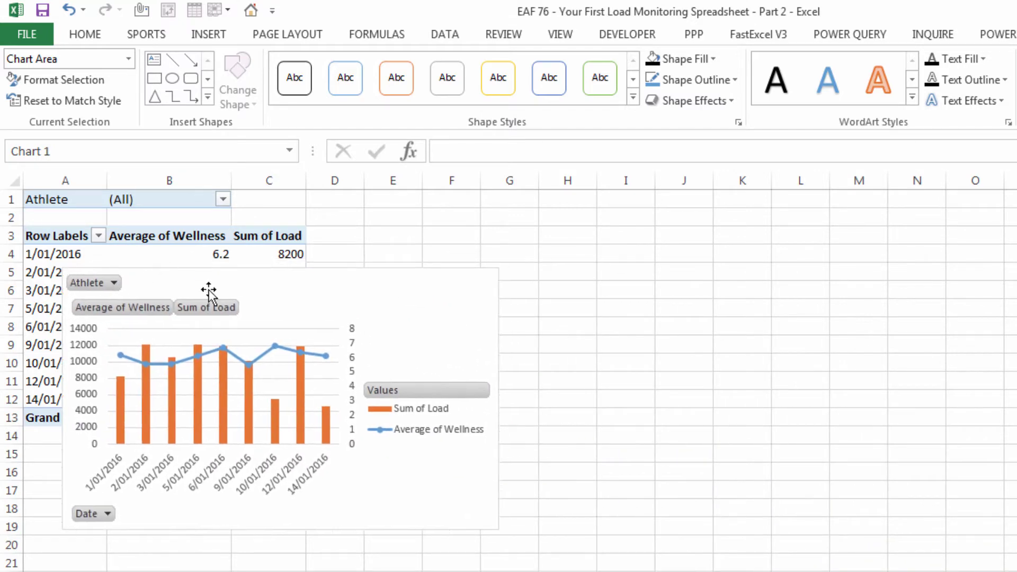
{"action": "left_click_drag", "start_coordinate": [500, 400], "coordinate": [1015, 400]}
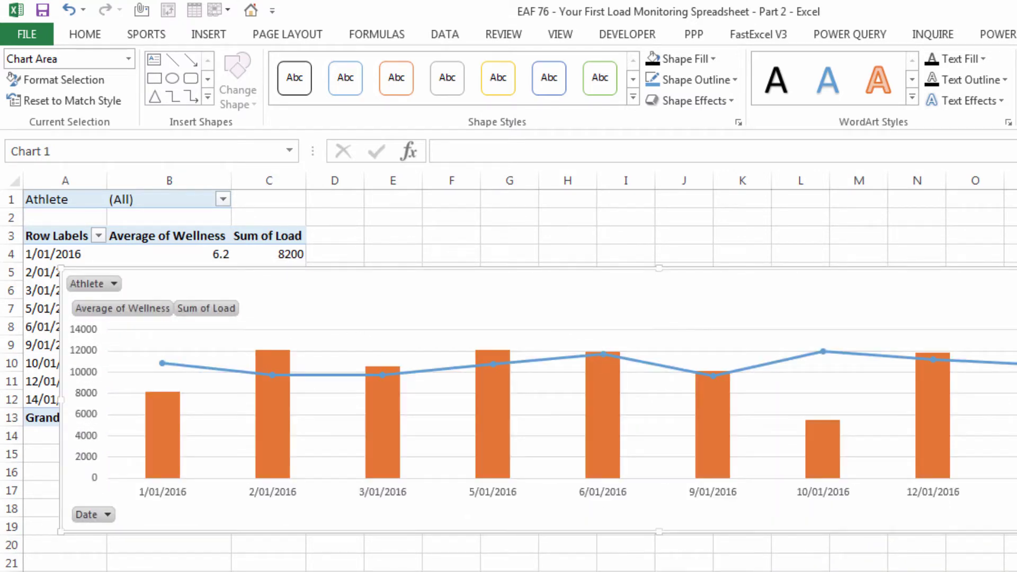
{"action": "left_click_drag", "start_coordinate": [657, 533], "coordinate": [643, 571]}
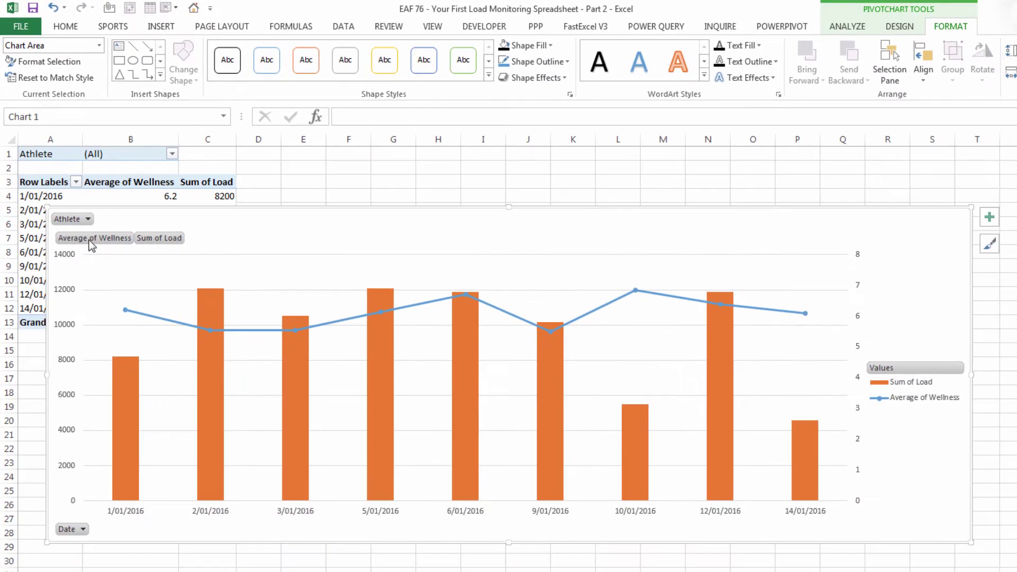
{"action": "right_click", "coordinate": [116, 291]}
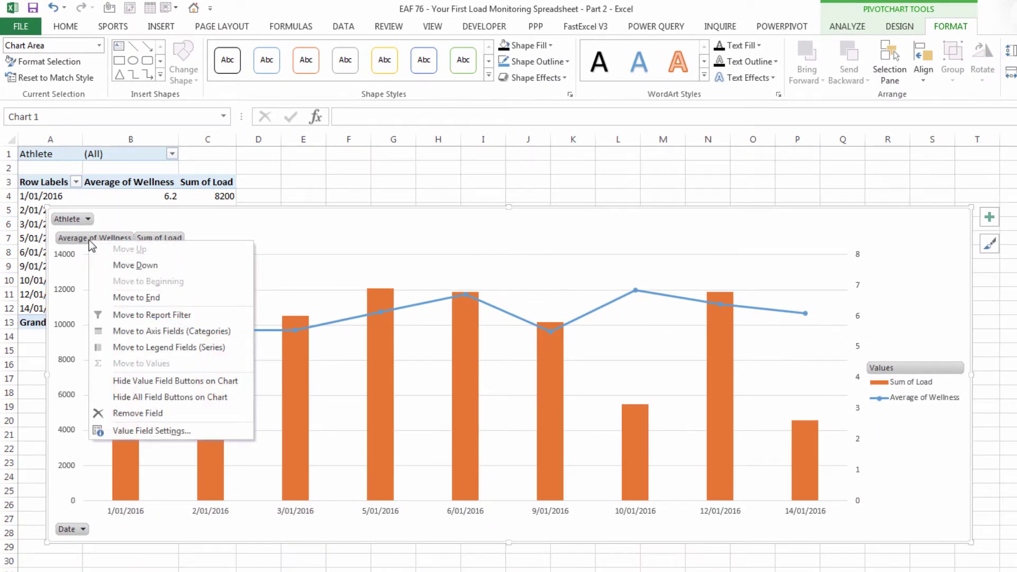
{"action": "left_click", "coordinate": [136, 397]}
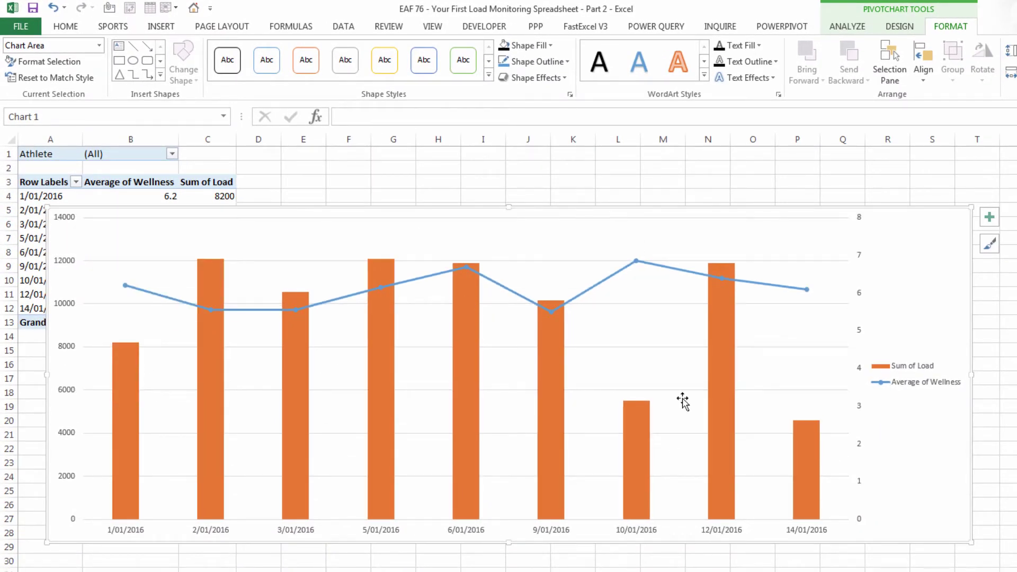
{"action": "left_click_drag", "start_coordinate": [304, 215], "coordinate": [286, 169]}
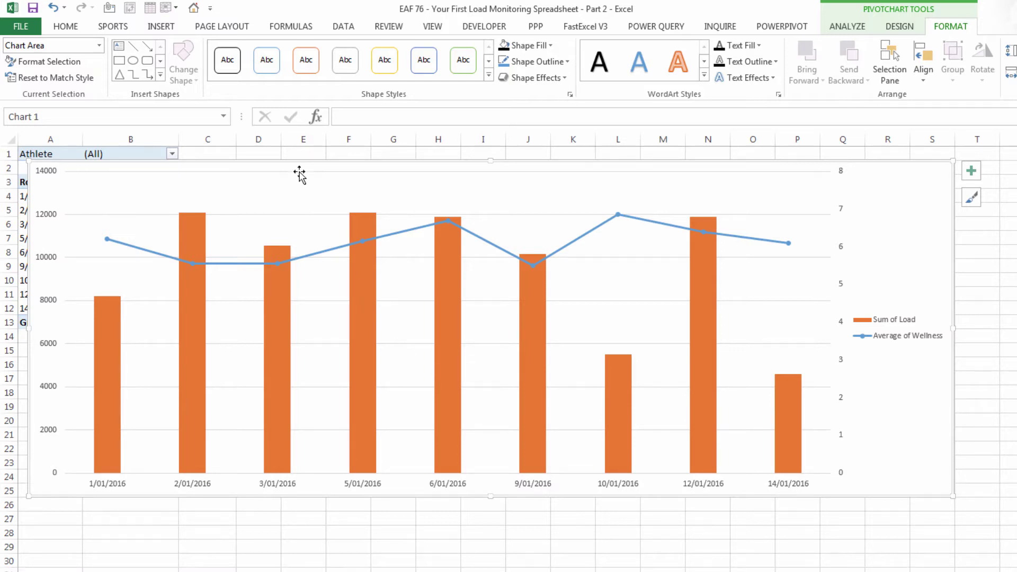
{"action": "left_click_drag", "start_coordinate": [300, 173], "coordinate": [293, 236]}
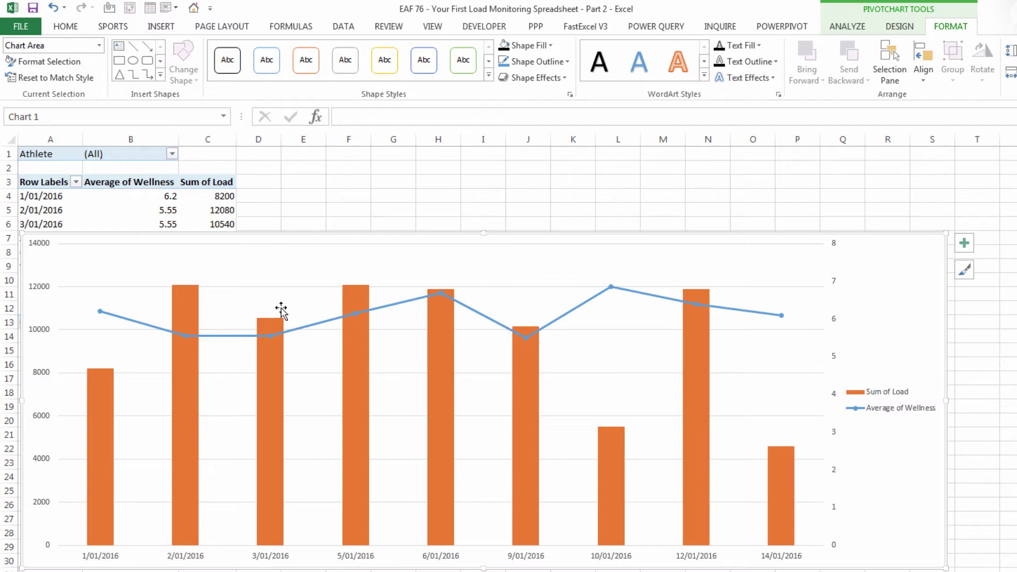
Add an Athlete slicer to the pivot table
{"action": "left_click", "coordinate": [25, 210]}
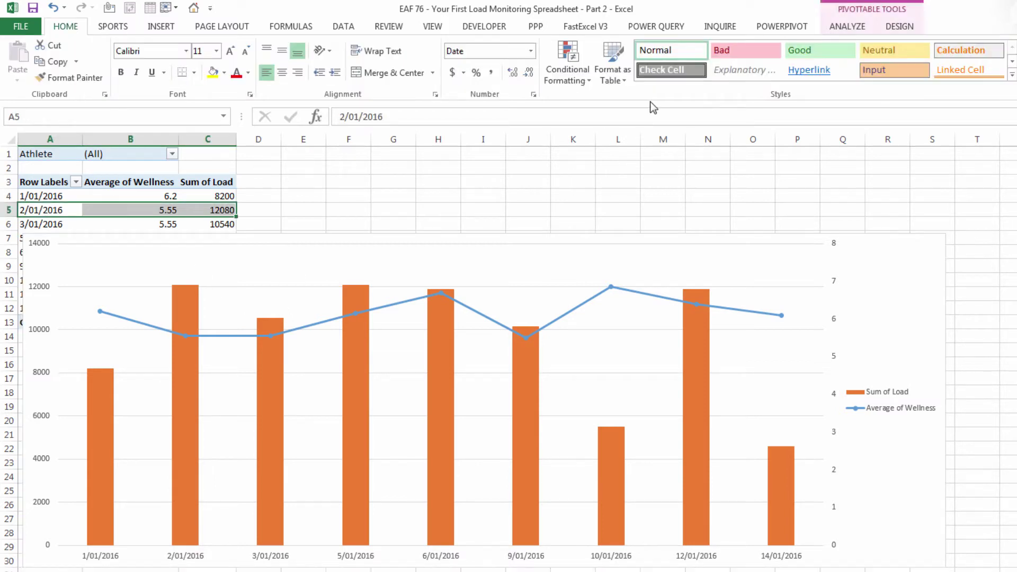
{"action": "left_click", "coordinate": [863, 27]}
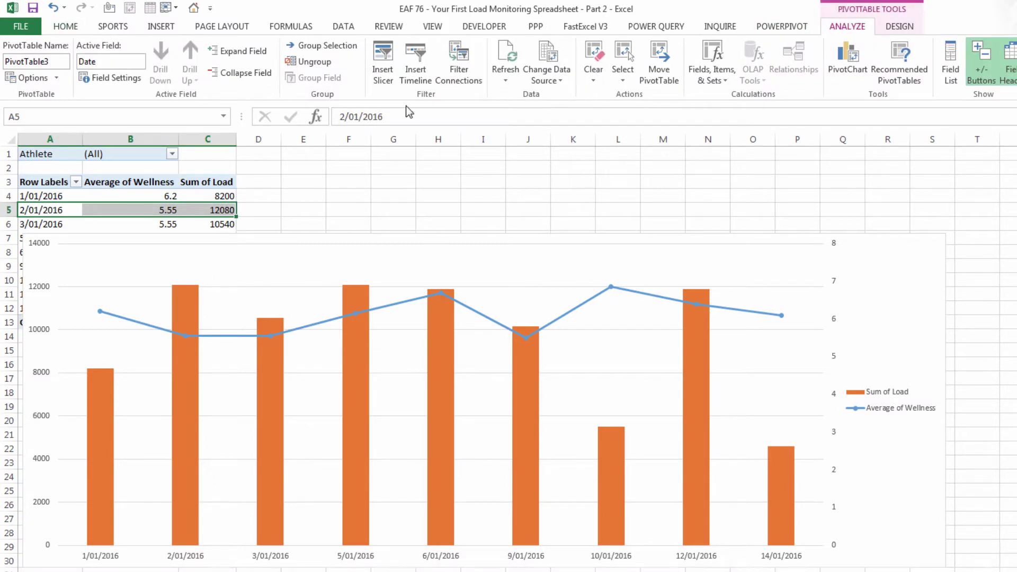
{"action": "left_click", "coordinate": [383, 62]}
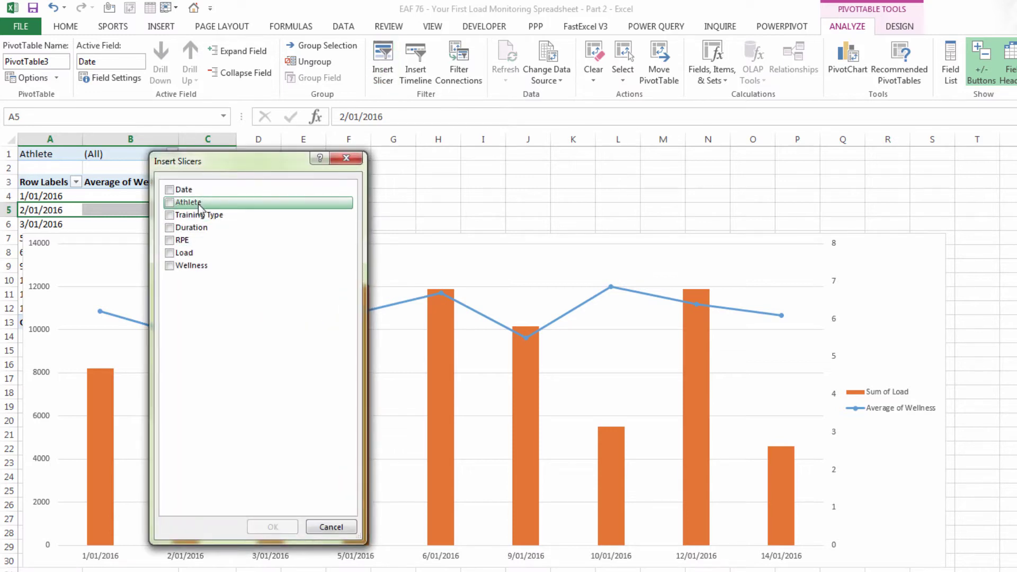
{"action": "left_click", "coordinate": [169, 203]}
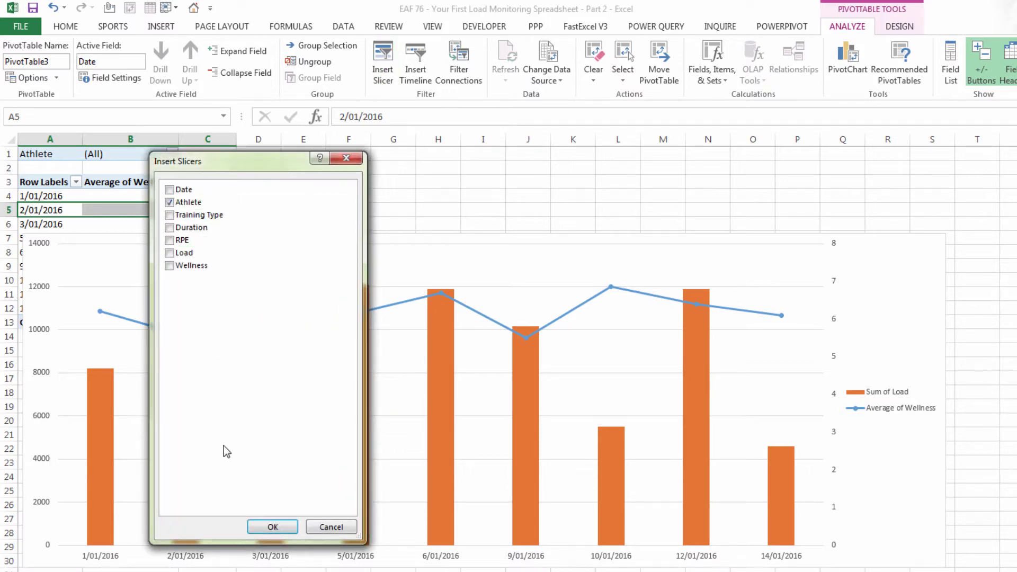
{"action": "left_click", "coordinate": [272, 527]}
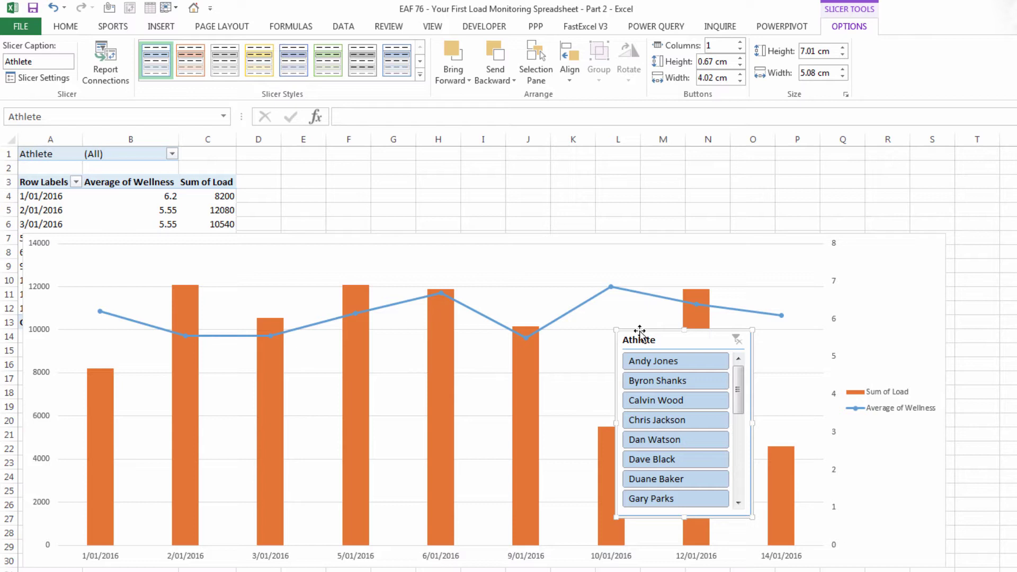
Reshape the Athlete slicer into a wide, short strip of 7 columns above the chart
{"action": "left_click_drag", "start_coordinate": [639, 332], "coordinate": [57, 153]}
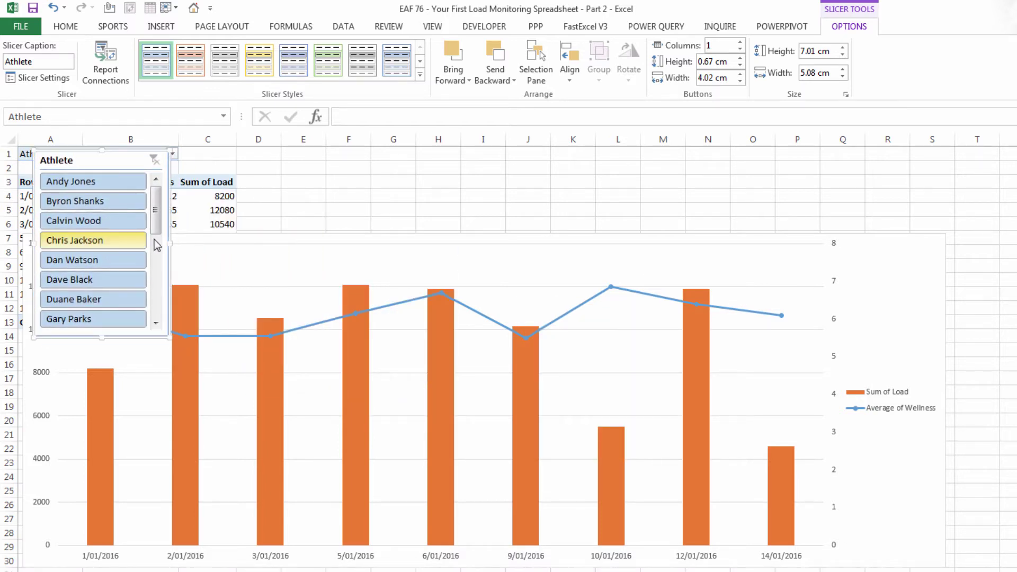
{"action": "left_click_drag", "start_coordinate": [168, 243], "coordinate": [949, 222]}
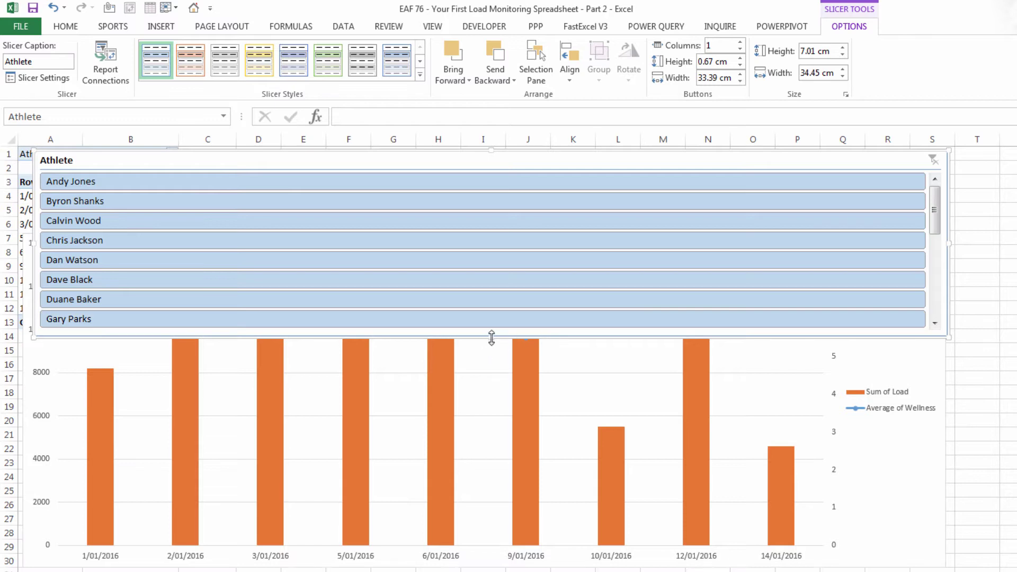
{"action": "left_click_drag", "start_coordinate": [492, 338], "coordinate": [504, 241]}
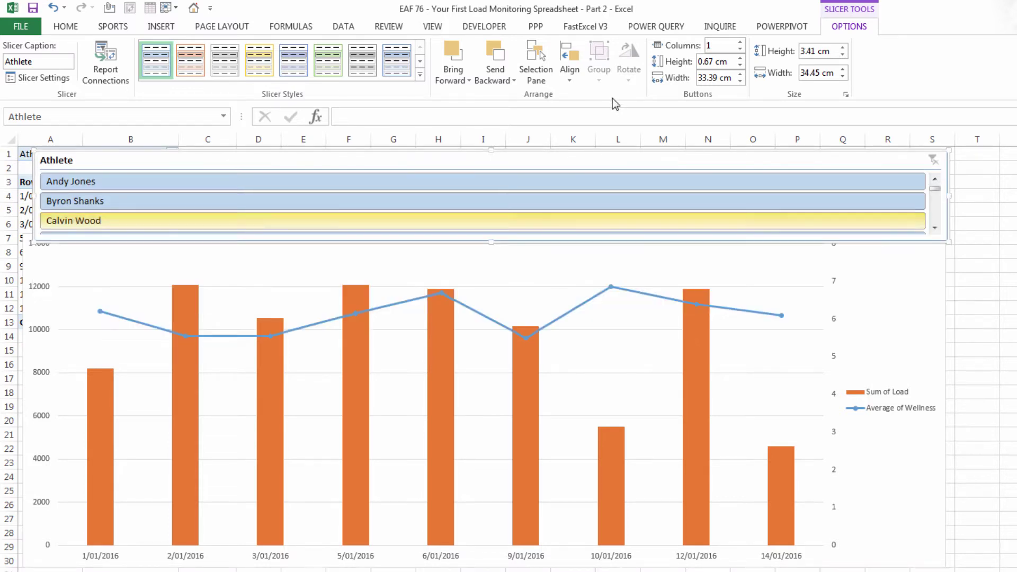
{"action": "left_click", "coordinate": [740, 42]}
{"action": "left_click", "coordinate": [740, 42]}
{"action": "left_click", "coordinate": [740, 42]}
{"action": "left_click", "coordinate": [740, 43]}
{"action": "left_click", "coordinate": [740, 42]}
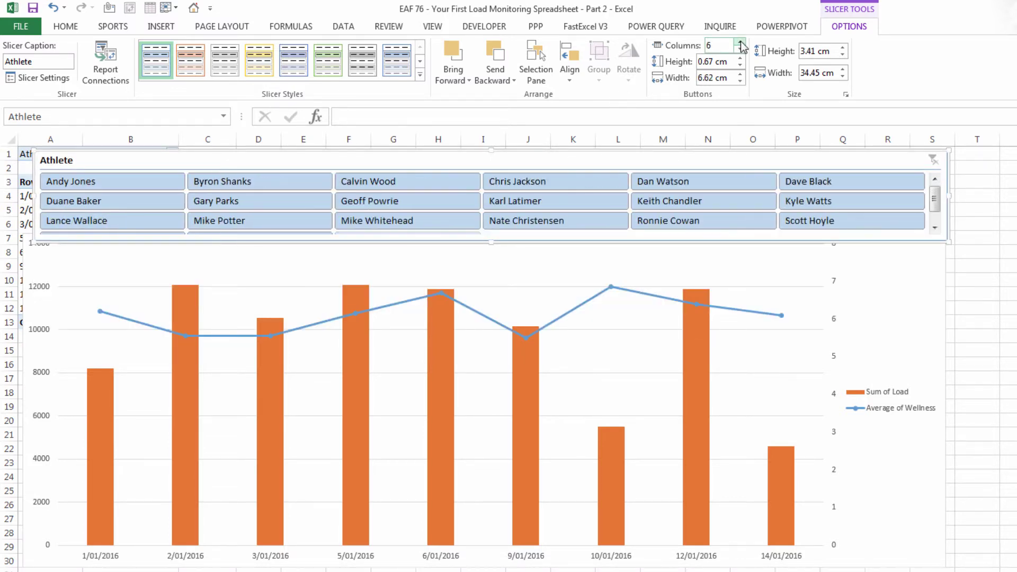
{"action": "left_click", "coordinate": [741, 43]}
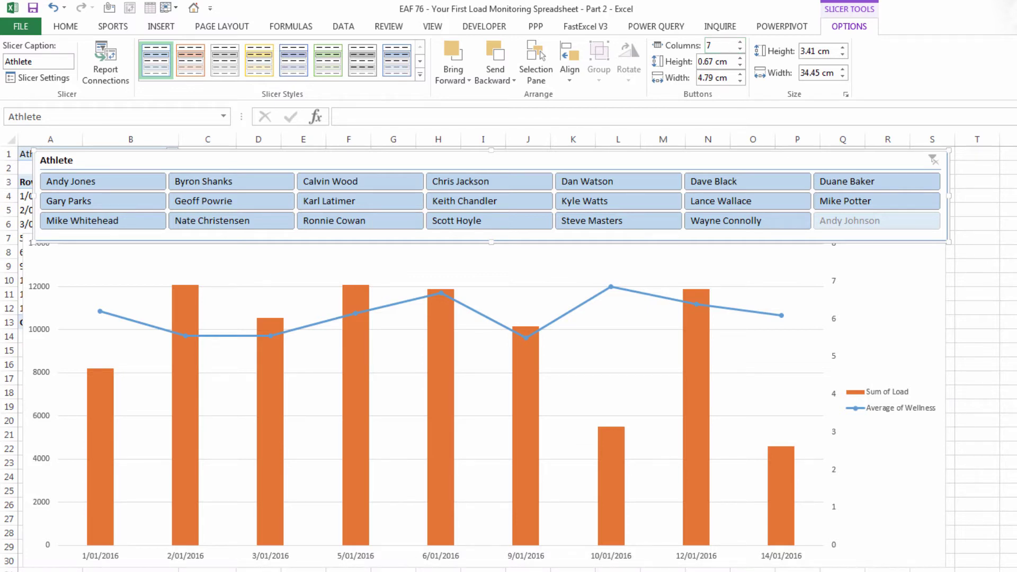
{"action": "left_click", "coordinate": [1012, 336]}
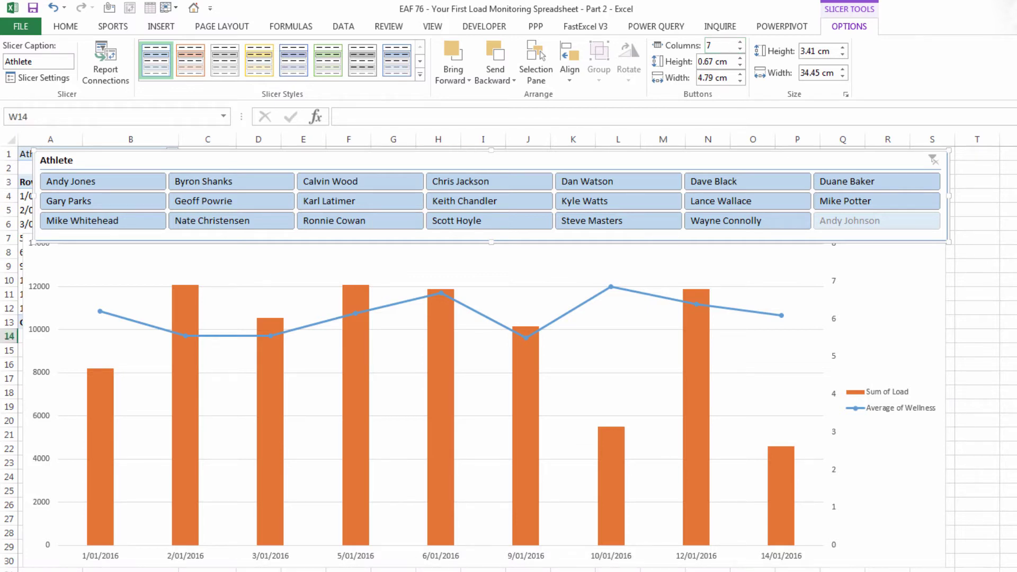
Filter the chart to several individual athletes in turn using the slicer buttons
{"action": "left_click", "coordinate": [195, 182]}
{"action": "left_click", "coordinate": [328, 183]}
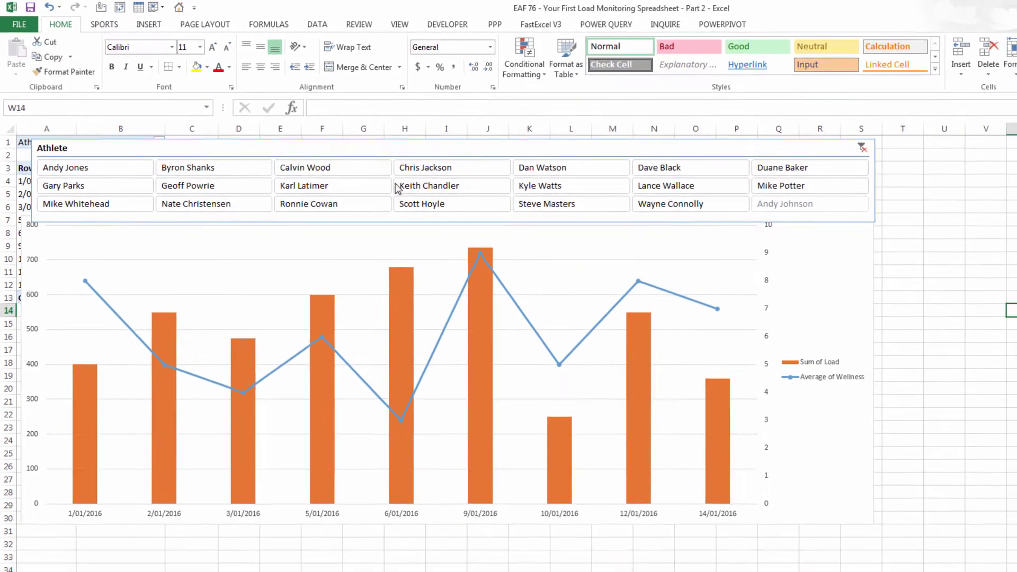
{"action": "left_click", "coordinate": [478, 206]}
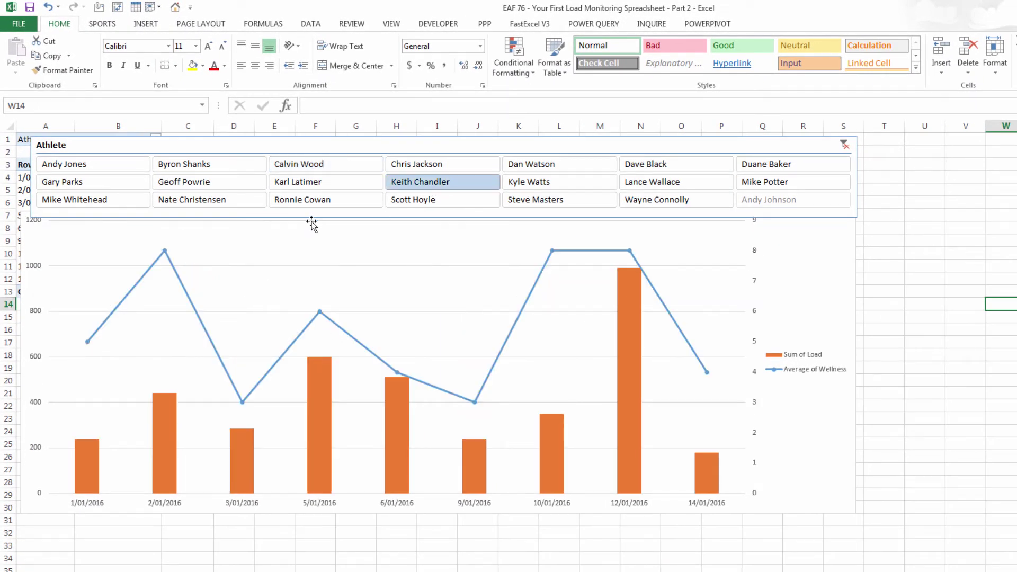
{"action": "left_click", "coordinate": [227, 204]}
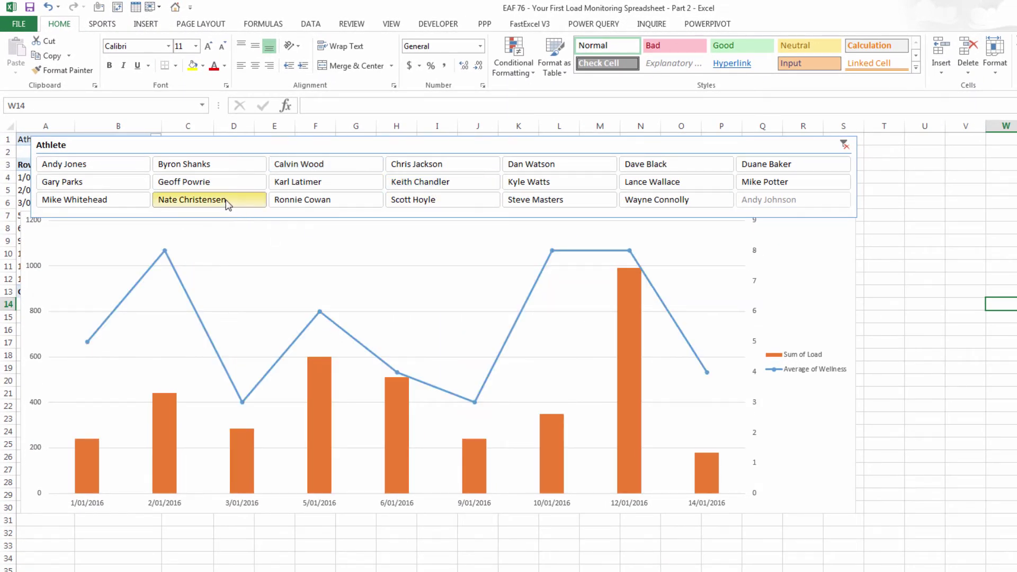
{"action": "left_click", "coordinate": [306, 204]}
{"action": "left_click", "coordinate": [433, 185]}
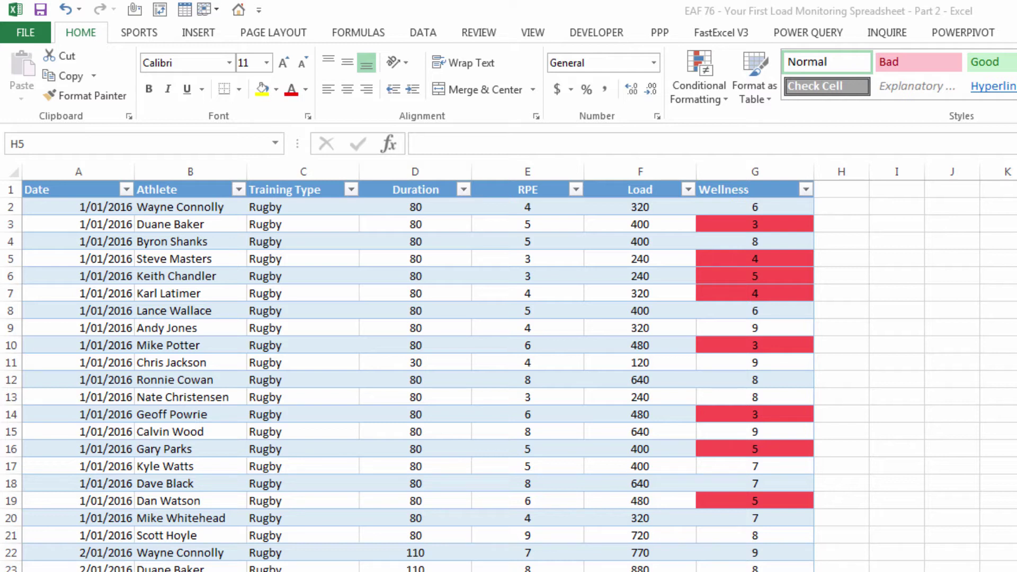
Filter the training table's Athlete column to show only one athlete's rows
{"action": "left_click", "coordinate": [239, 190]}
{"action": "left_click", "coordinate": [78, 358]}
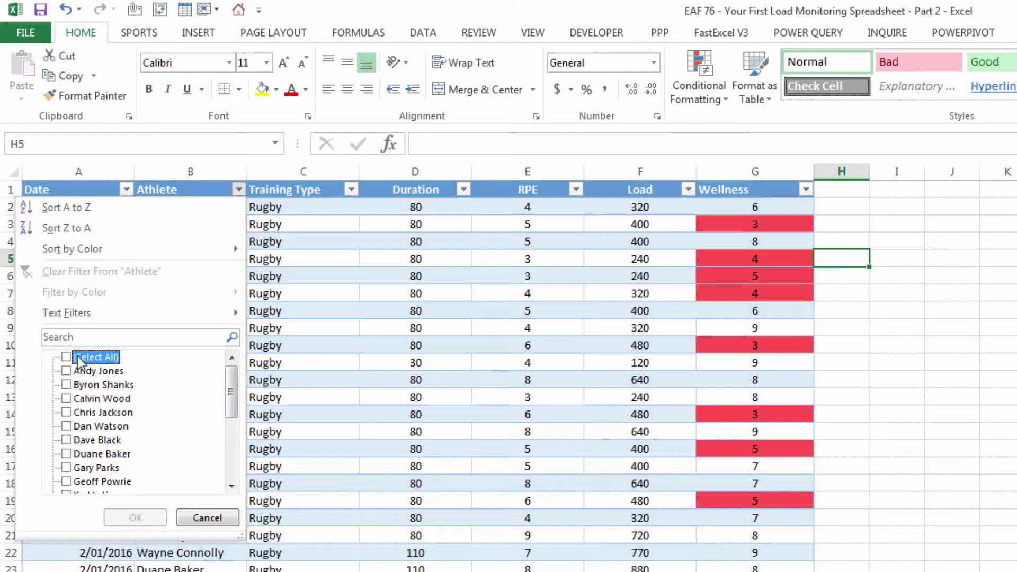
{"action": "left_click", "coordinate": [70, 385]}
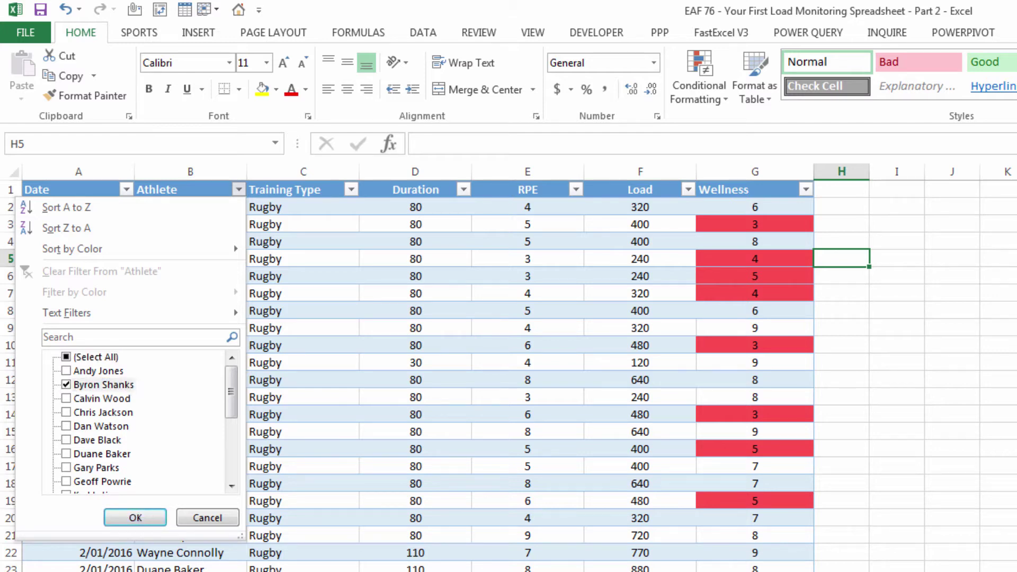
{"action": "left_click", "coordinate": [135, 517]}
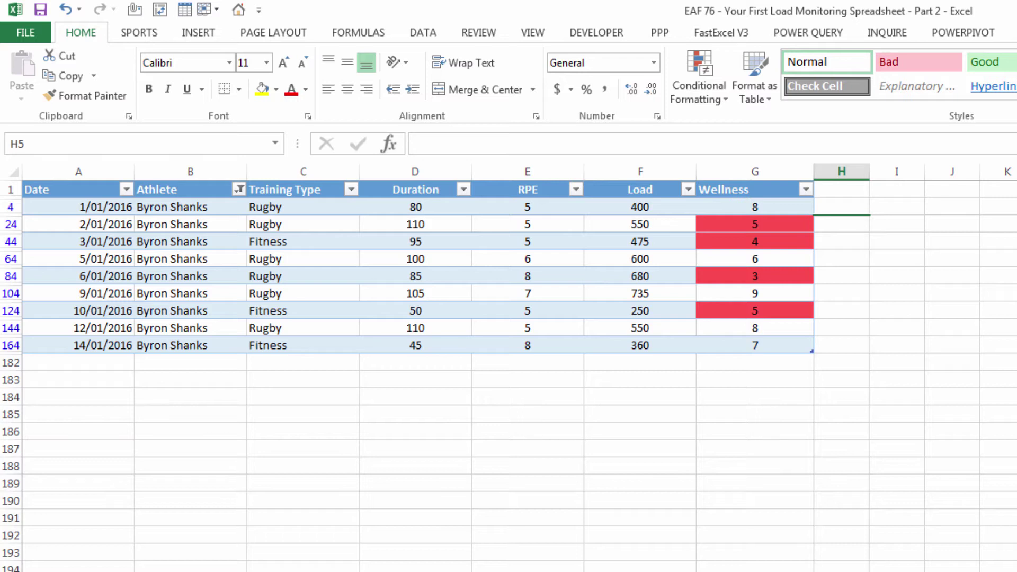
Reselect all athletes in the Athlete filter so every row shows again
{"action": "left_click", "coordinate": [237, 192]}
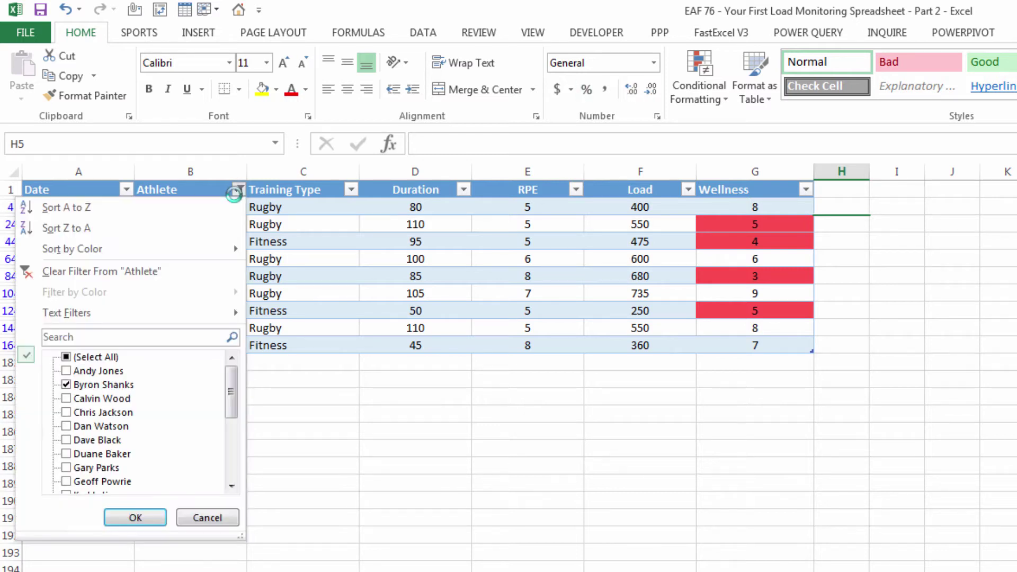
{"action": "left_click", "coordinate": [67, 357]}
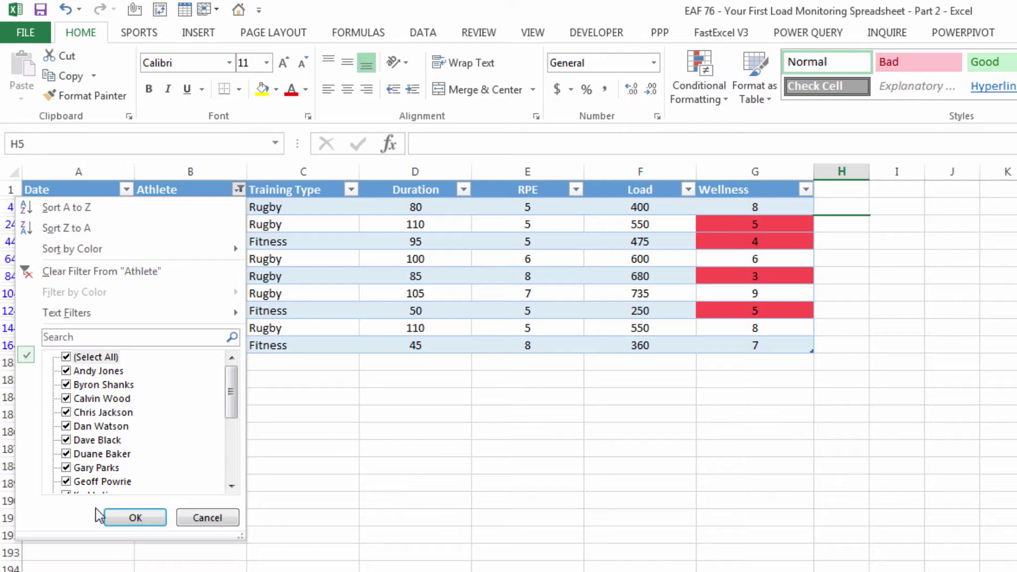
{"action": "left_click", "coordinate": [136, 519]}
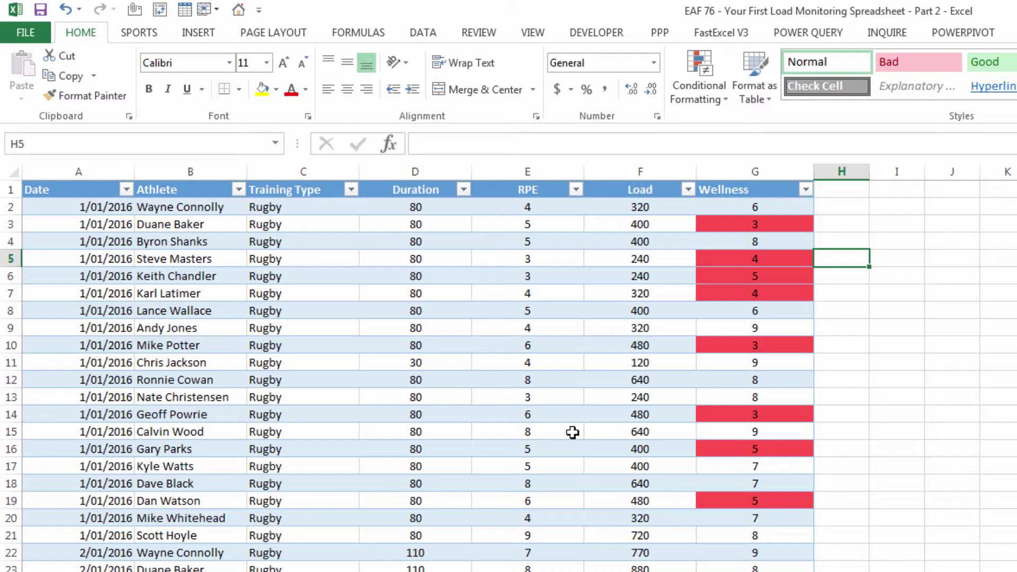
Widen column H and enter the header 'Rolling Load' in H1
{"action": "left_click_drag", "start_coordinate": [870, 171], "coordinate": [912, 198]}
{"action": "left_click", "coordinate": [886, 190]}
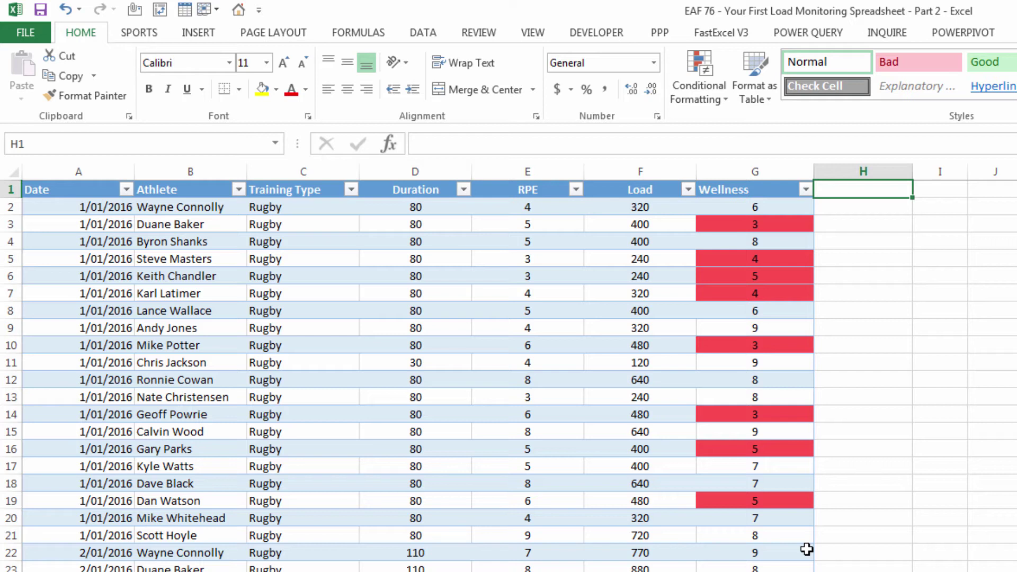
{"action": "type", "text": "Rolling Load"}
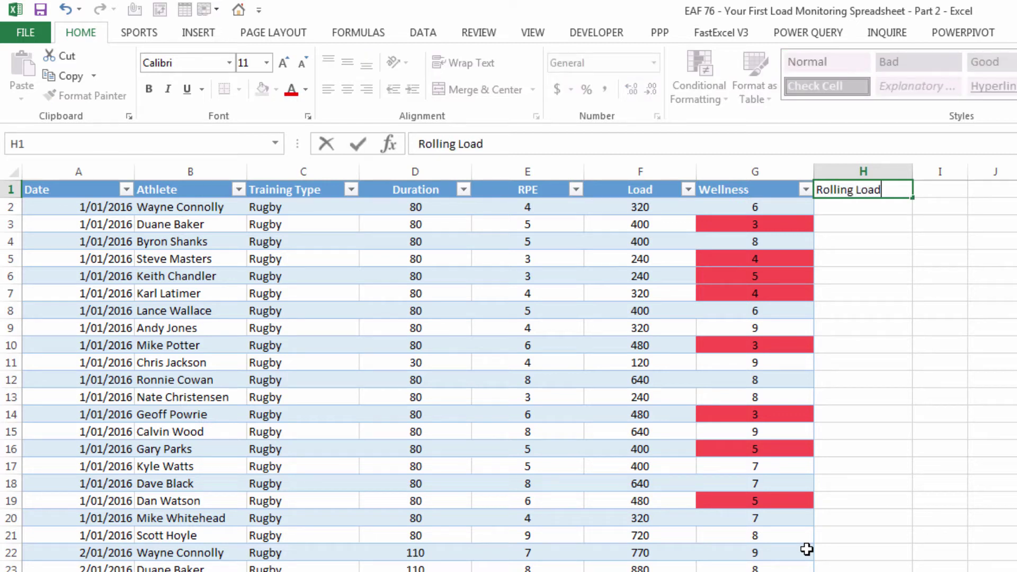
{"action": "key", "text": "Return"}
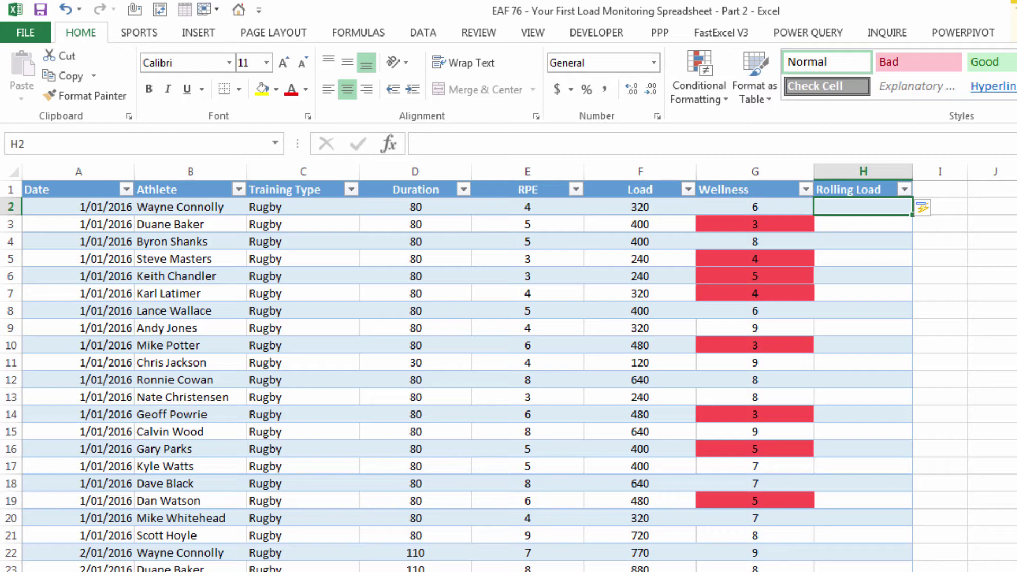
{"action": "key", "text": "ctrl+Page_Down"}
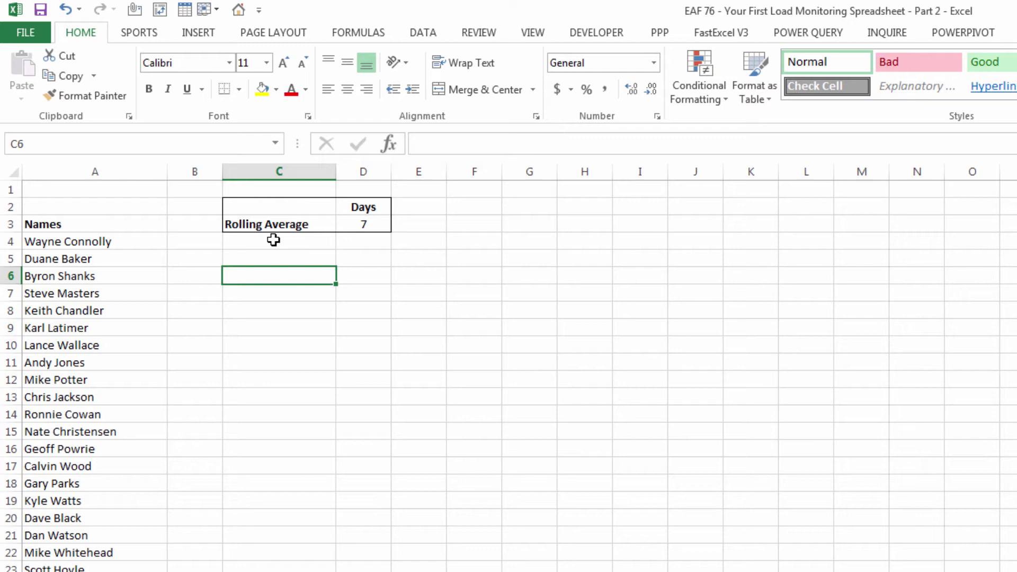
Name cell D3 (value 7) 'rollingdays' using the Name Box
{"action": "left_click", "coordinate": [349, 228]}
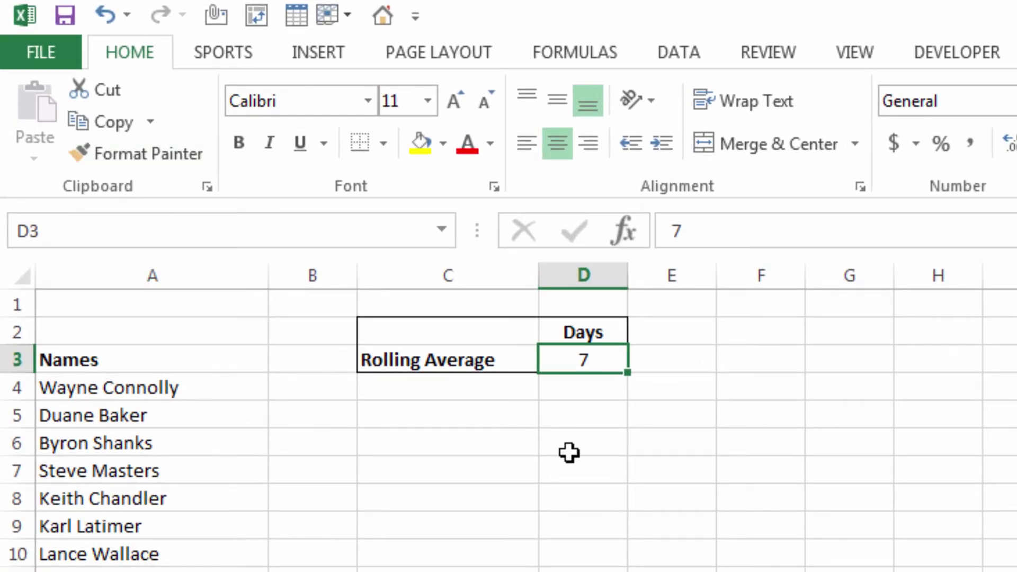
{"action": "left_click", "coordinate": [79, 231]}
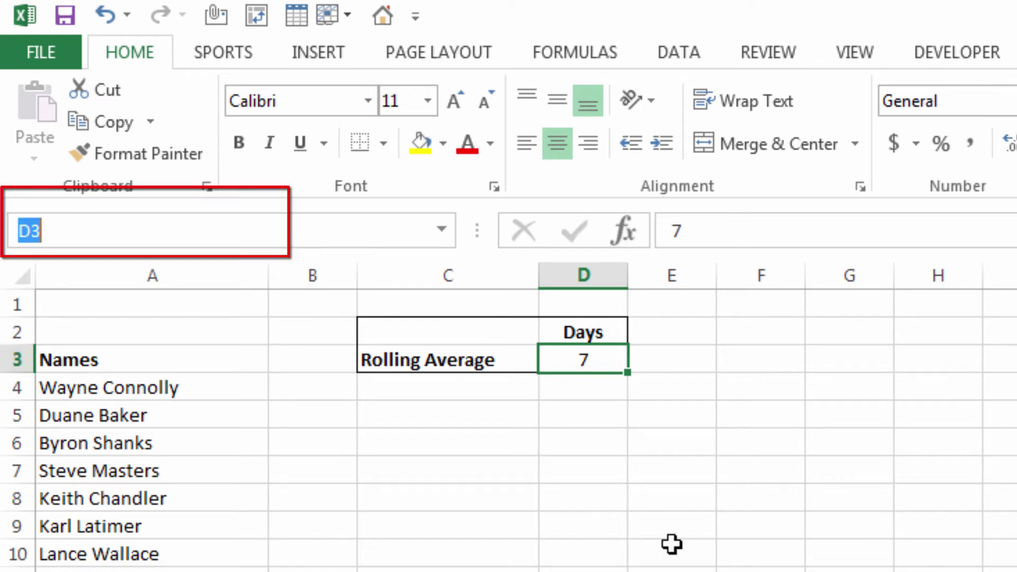
{"action": "type", "text": "rolli"}
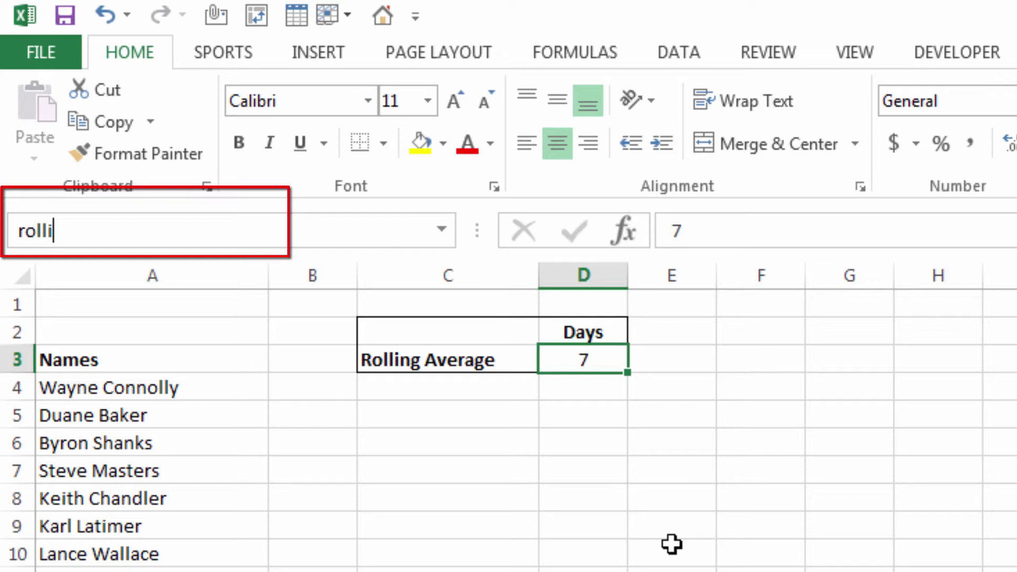
{"action": "type", "text": "ngdays"}
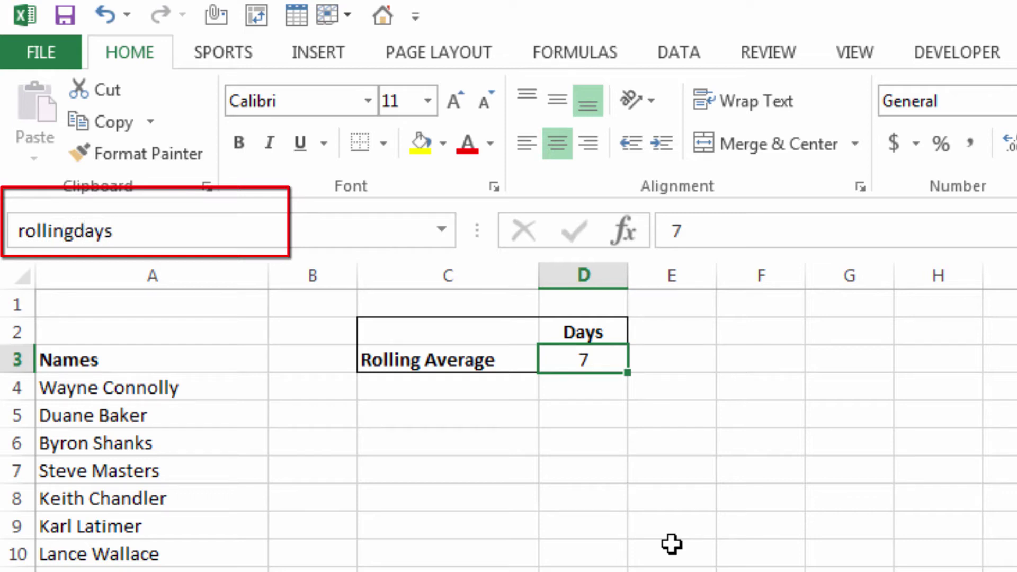
{"action": "key", "text": "Return"}
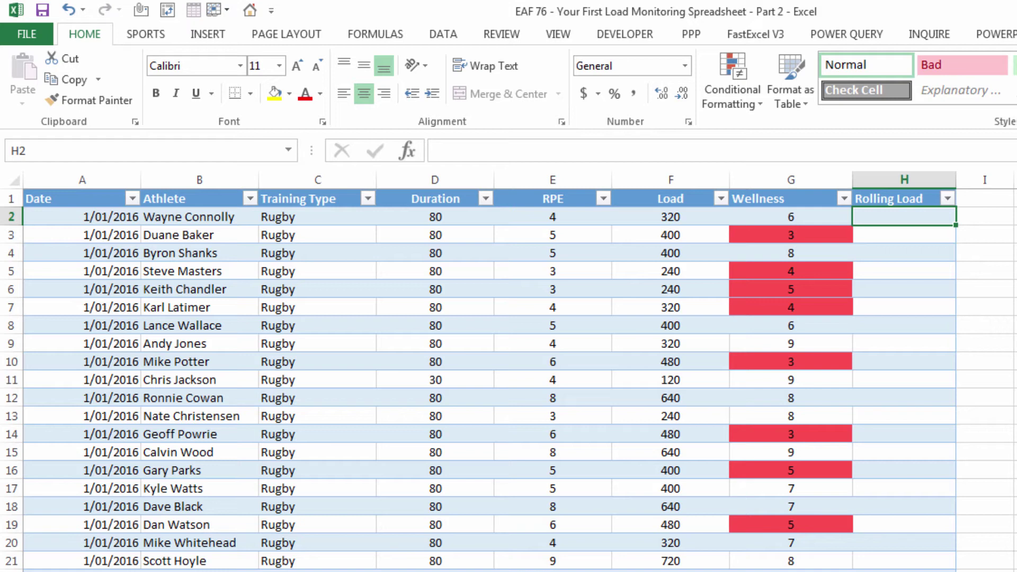
Set columns C through H to width 9.00, then autofit column H to its Rolling Load header
{"action": "left_click", "coordinate": [1012, 380]}
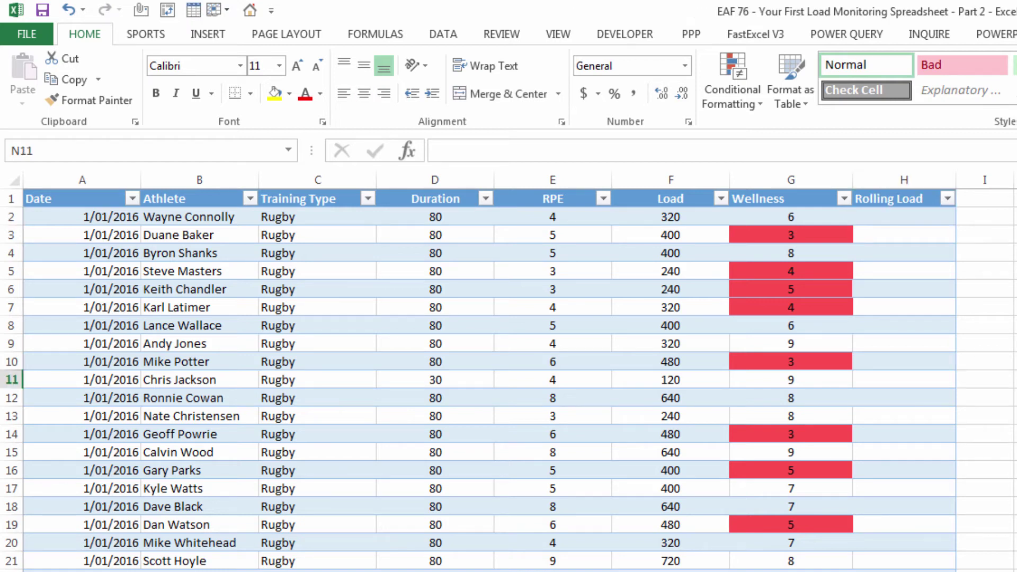
{"action": "left_click_drag", "start_coordinate": [885, 179], "coordinate": [321, 179]}
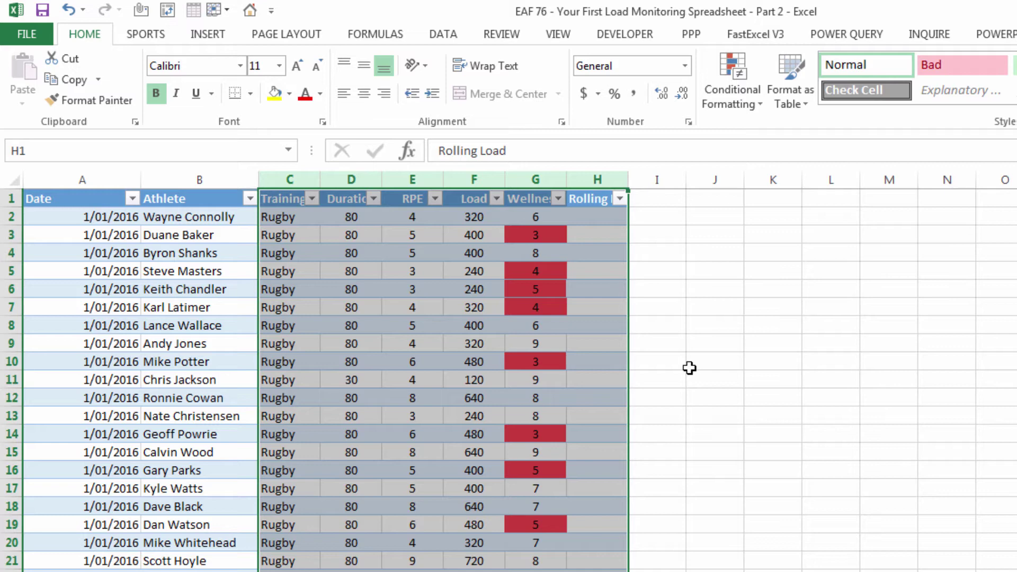
{"action": "left_click", "coordinate": [776, 381]}
{"action": "left_click", "coordinate": [597, 217]}
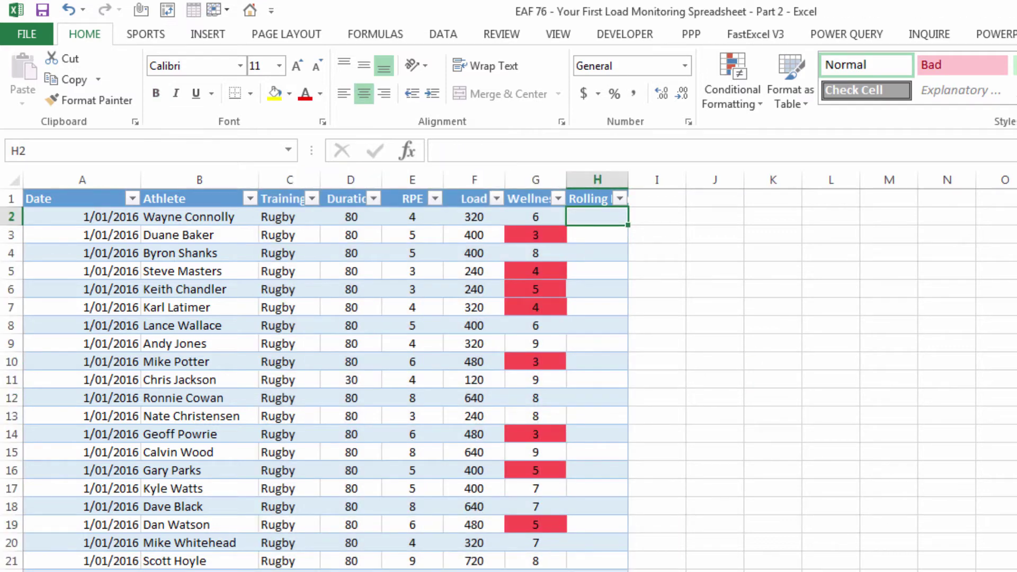
{"action": "double_click", "coordinate": [628, 180]}
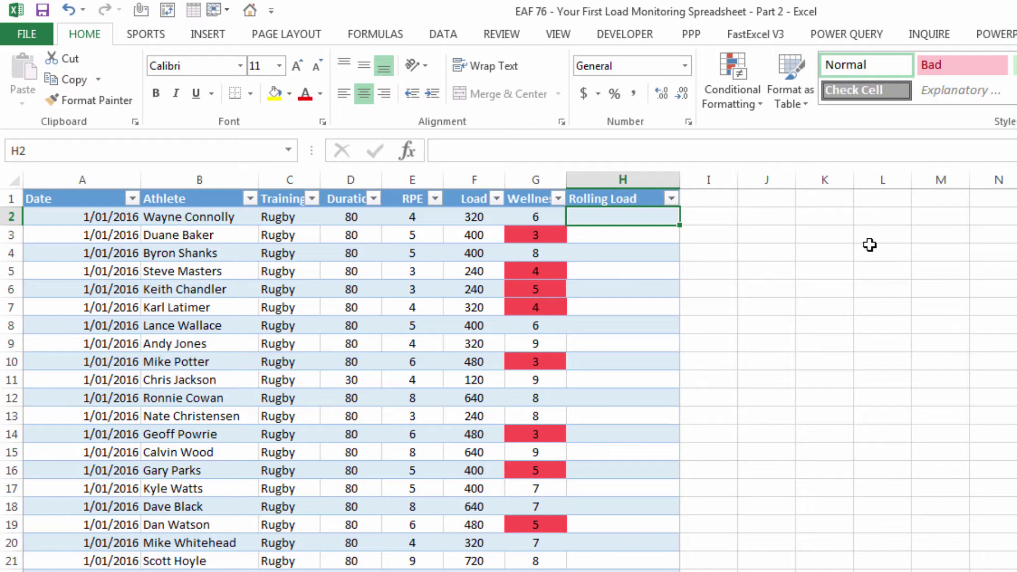
In H2, start a =SUMIFS formula with TBLData[Load] as the sum range
{"action": "type", "text": "=sumifs("}
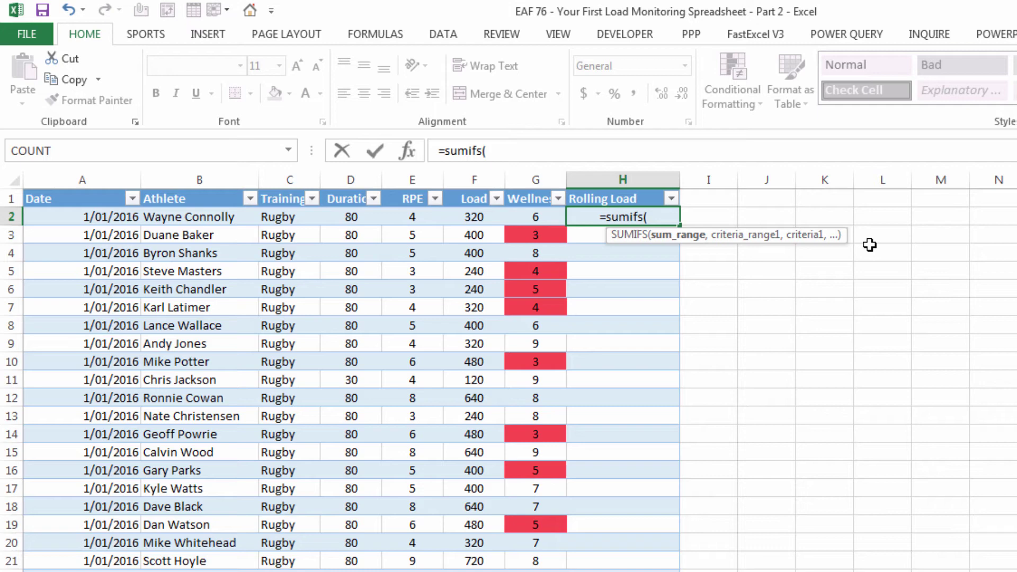
{"action": "type", "text": "tbl"}
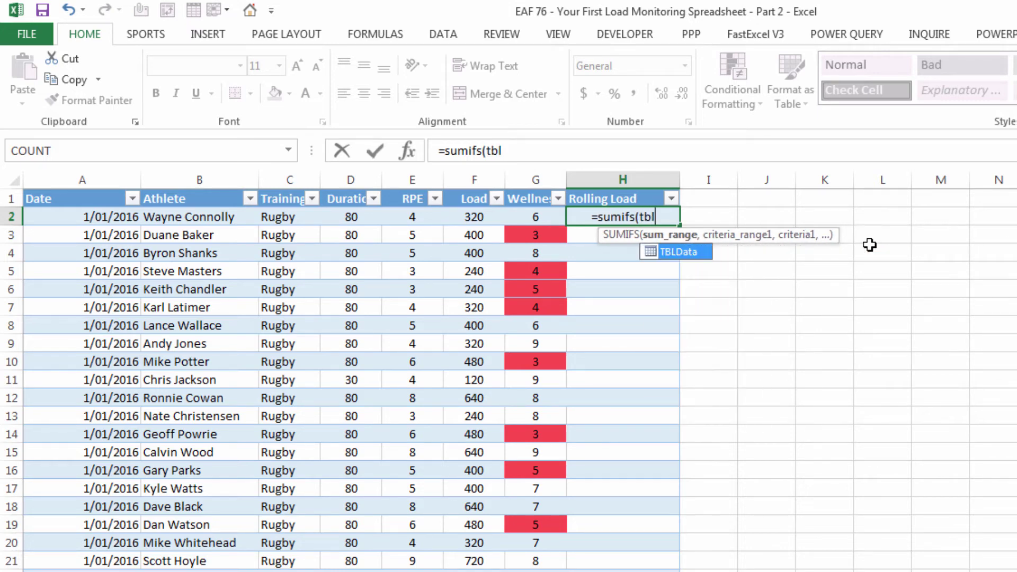
{"action": "key", "text": "Tab"}
{"action": "type", "text": "["}
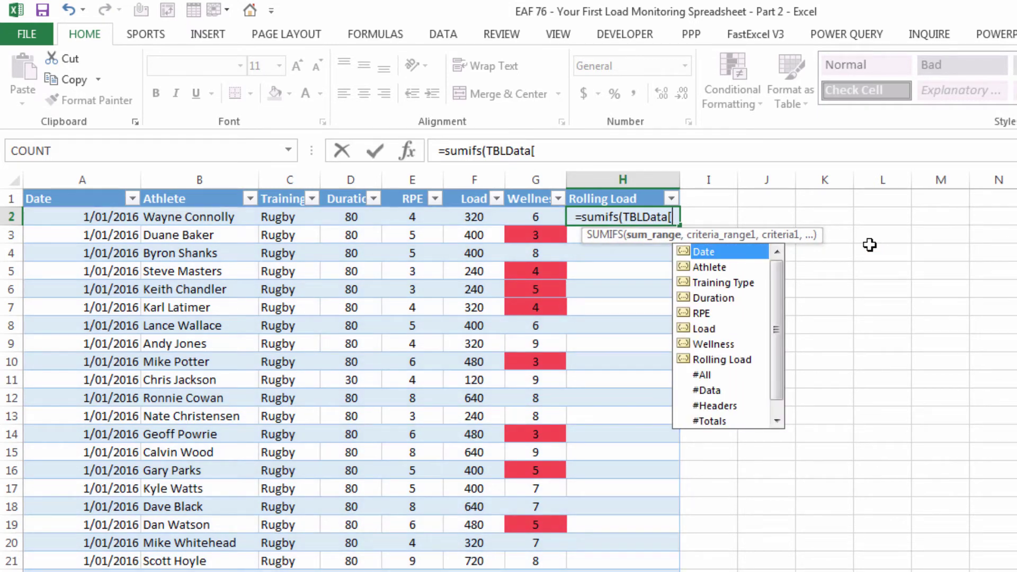
{"action": "key", "text": "Down"}
{"action": "key", "text": "Down"}
{"action": "key", "text": "Down"}
{"action": "key", "text": "Down"}
{"action": "key", "text": "Down"}
{"action": "key", "text": "Tab"}
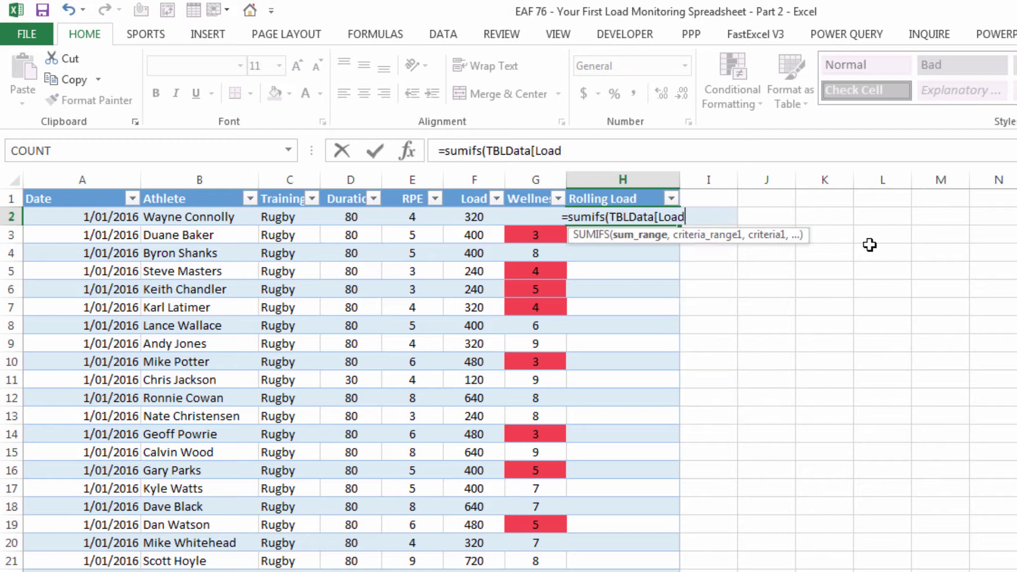
{"action": "type", "text": "]"}
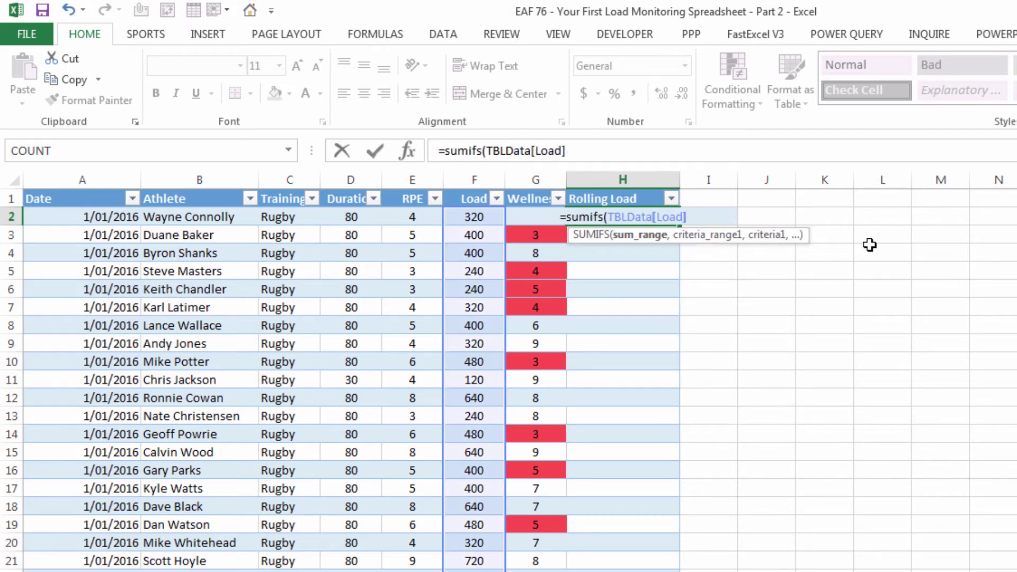
{"action": "type", "text": ","}
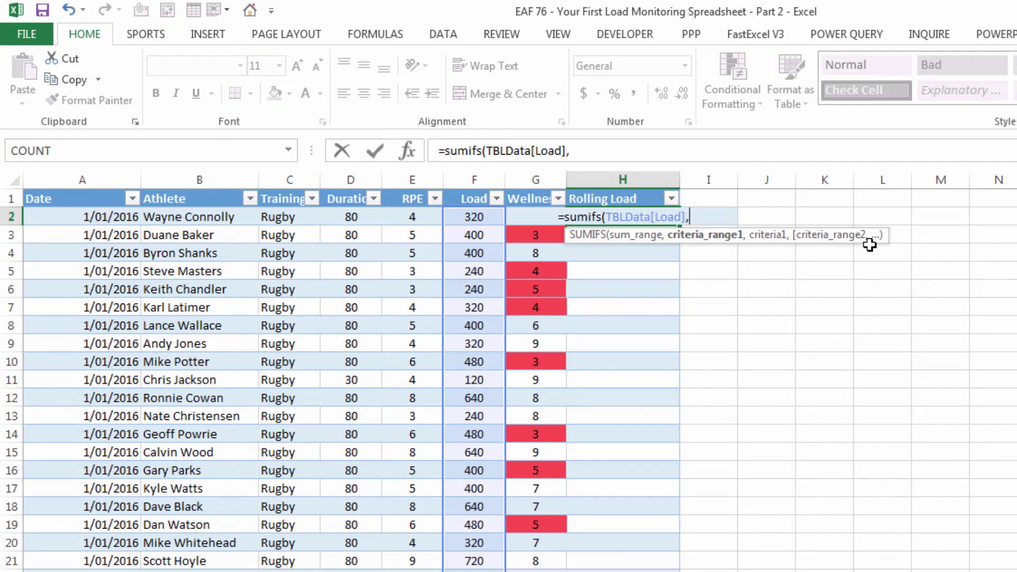
{"action": "type", "text": "tbl"}
{"action": "key", "text": "Tab"}
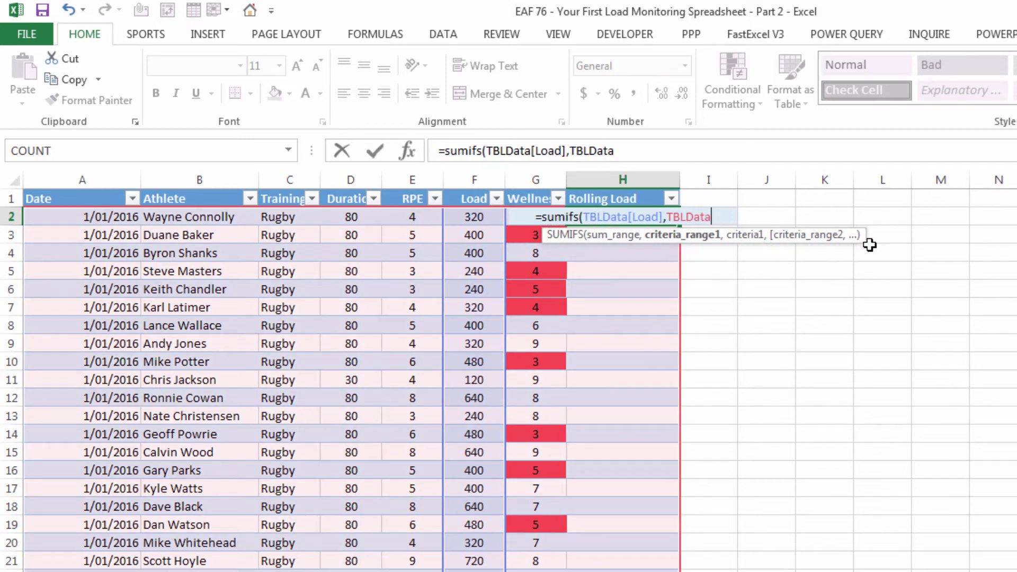
{"action": "type", "text": "["}
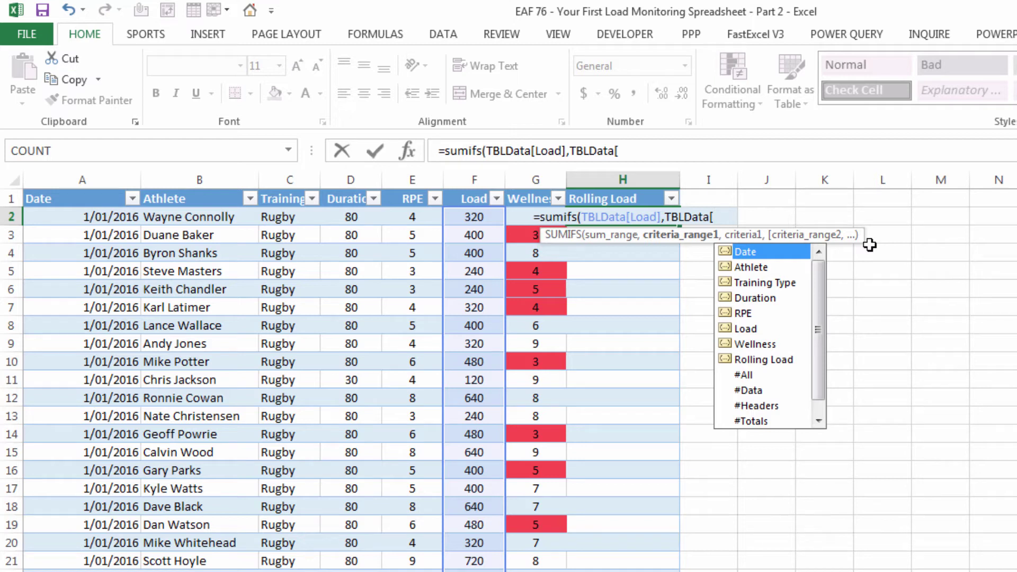
{"action": "key", "text": "Down"}
{"action": "key", "text": "Tab"}
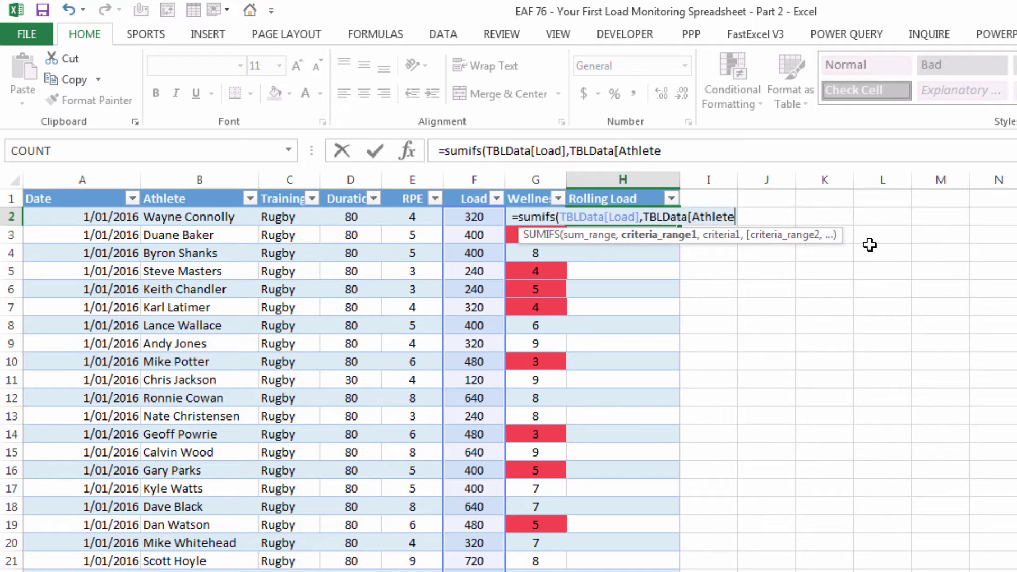
{"action": "type", "text": "],"}
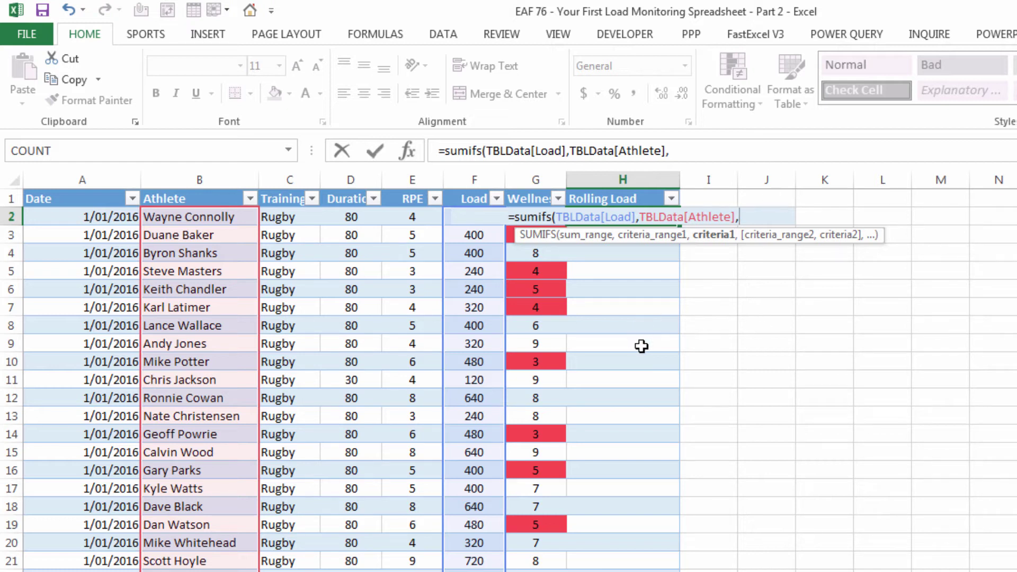
{"action": "left_click", "coordinate": [186, 217]}
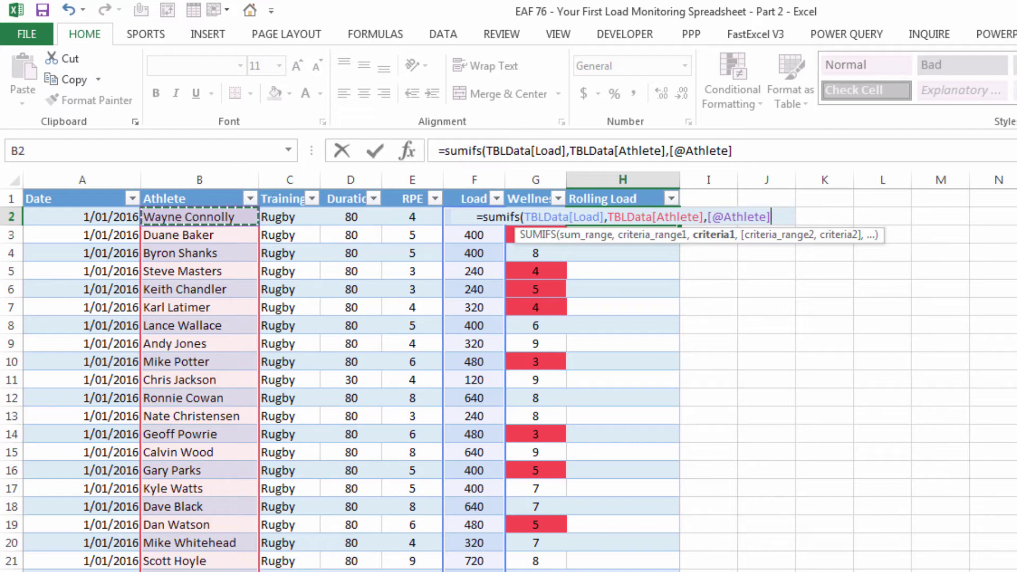
{"action": "type", "text": ",tbl"}
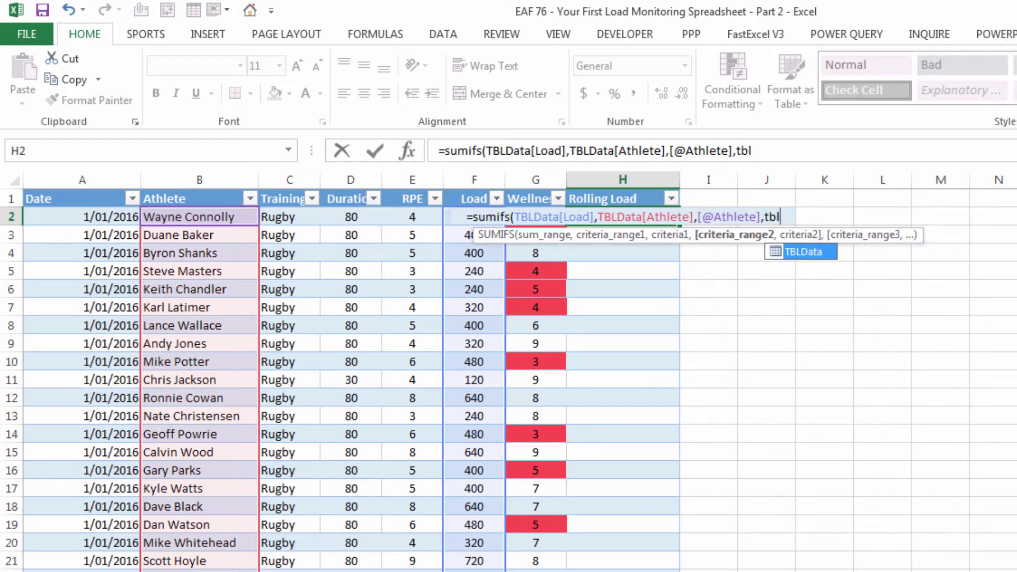
{"action": "key", "text": "Tab"}
{"action": "type", "text": "["}
{"action": "key", "text": "Tab"}
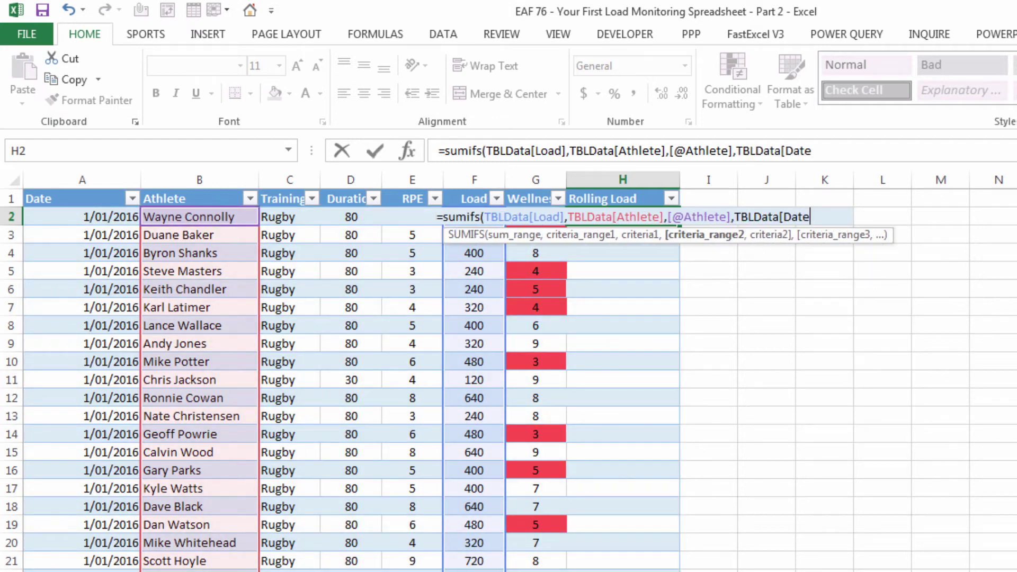
{"action": "type", "text": "]"}
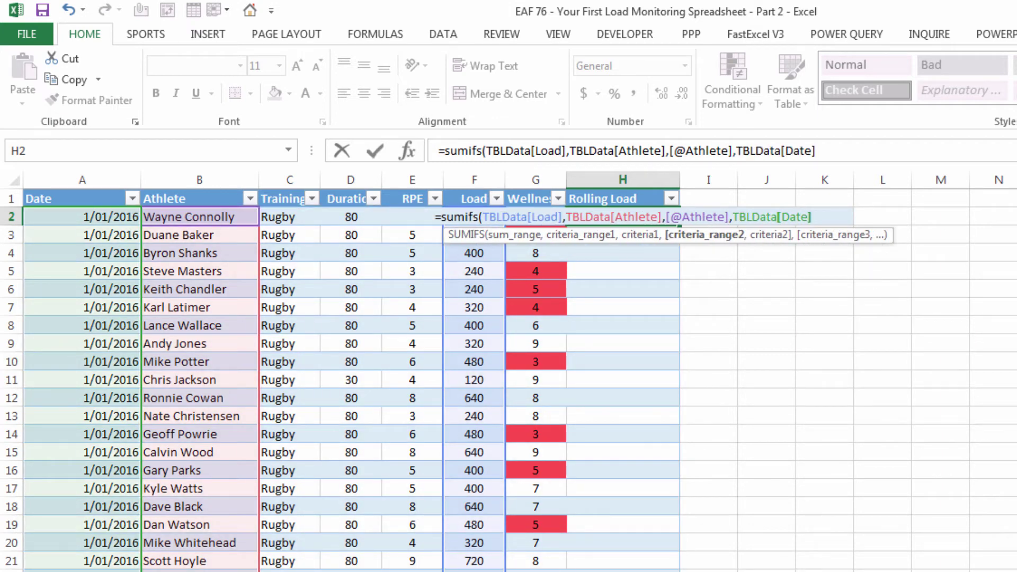
{"action": "type", "text": ",\""}
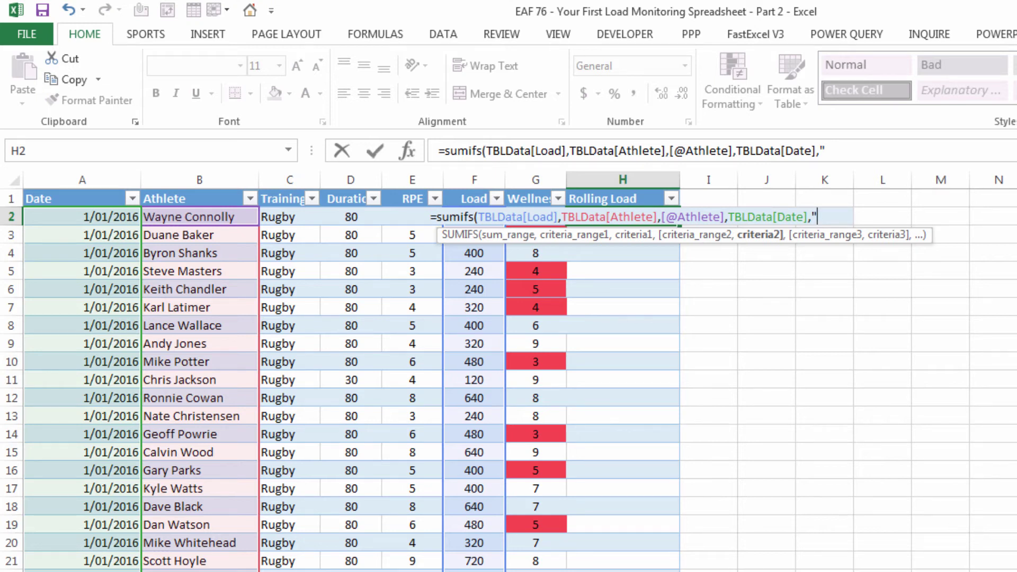
{"action": "type", "text": "<"}
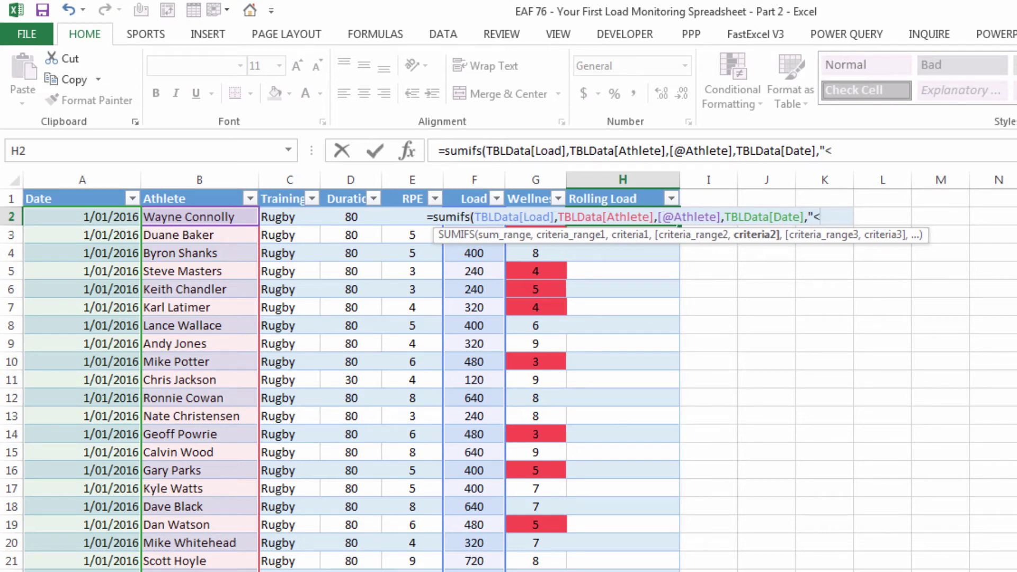
{"action": "type", "text": "="}
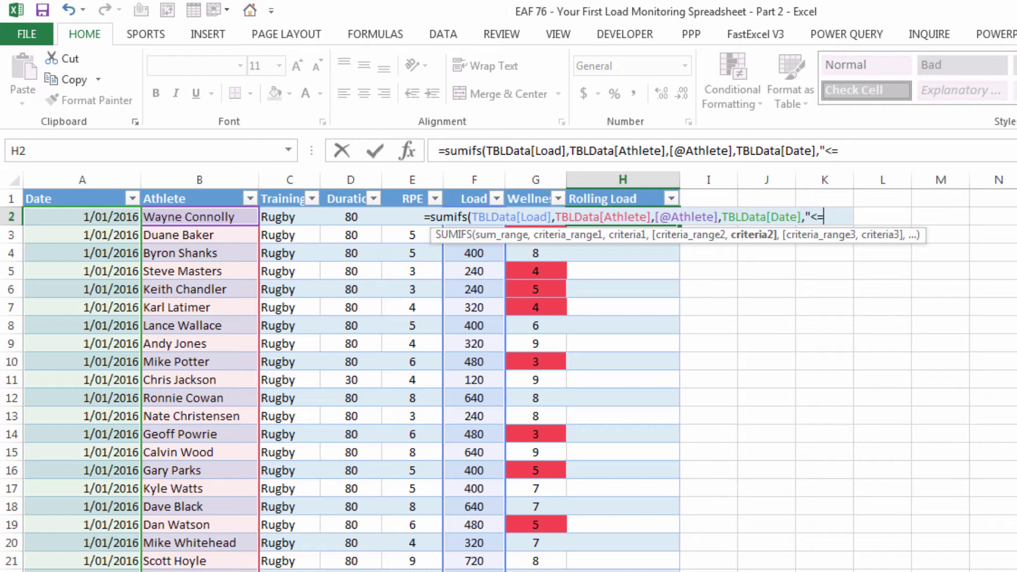
{"action": "type", "text": "\"&"}
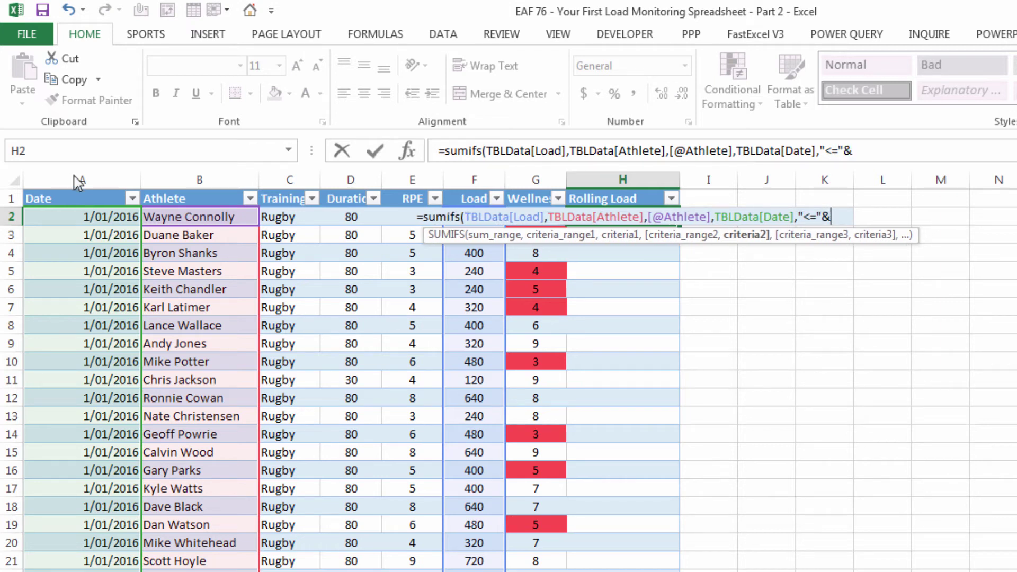
{"action": "left_click", "coordinate": [96, 218]}
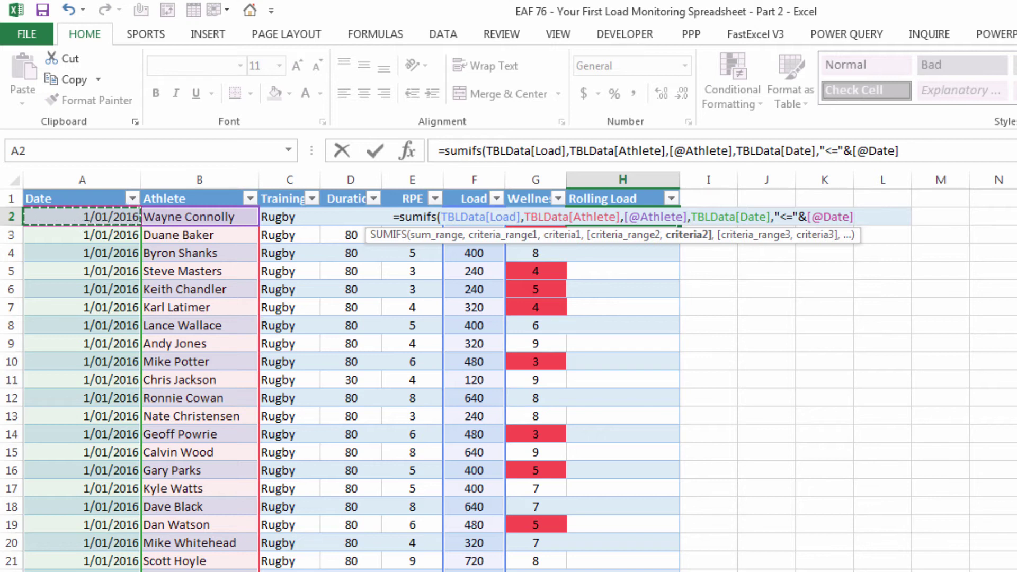
{"action": "type", "text": ",TBLData[Date]"}
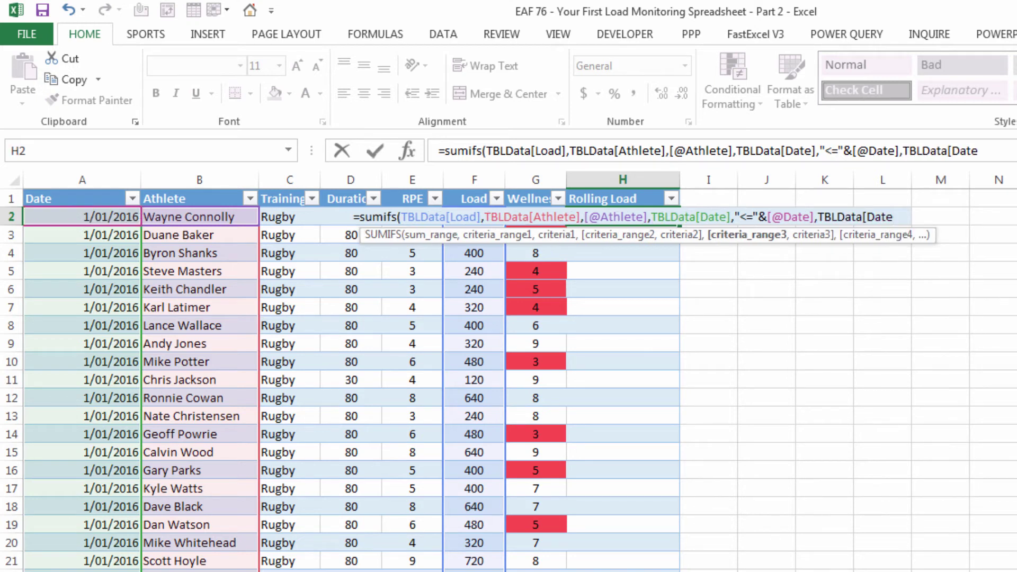
{"action": "type", "text": ","}
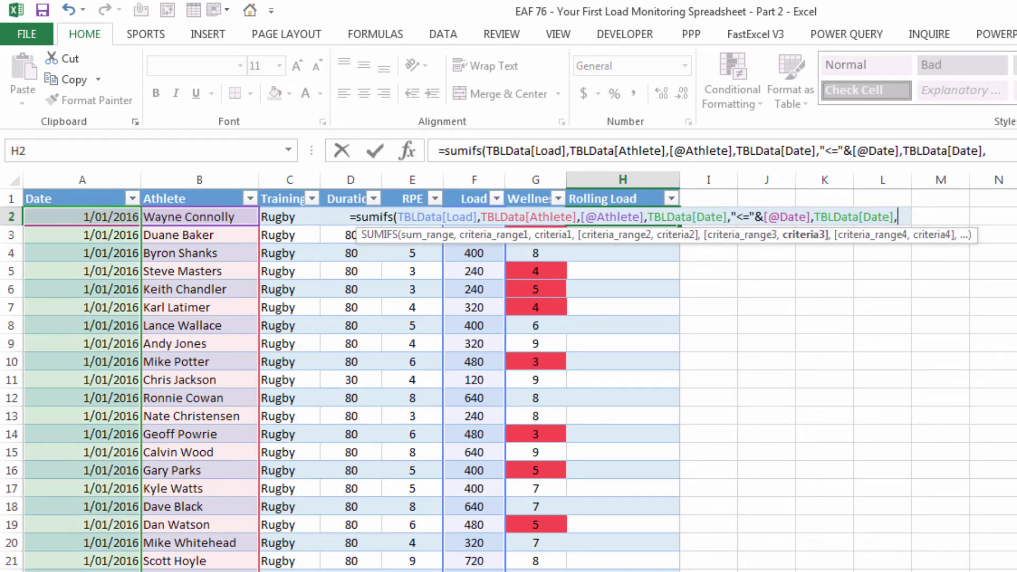
{"action": "type", "text": "\""}
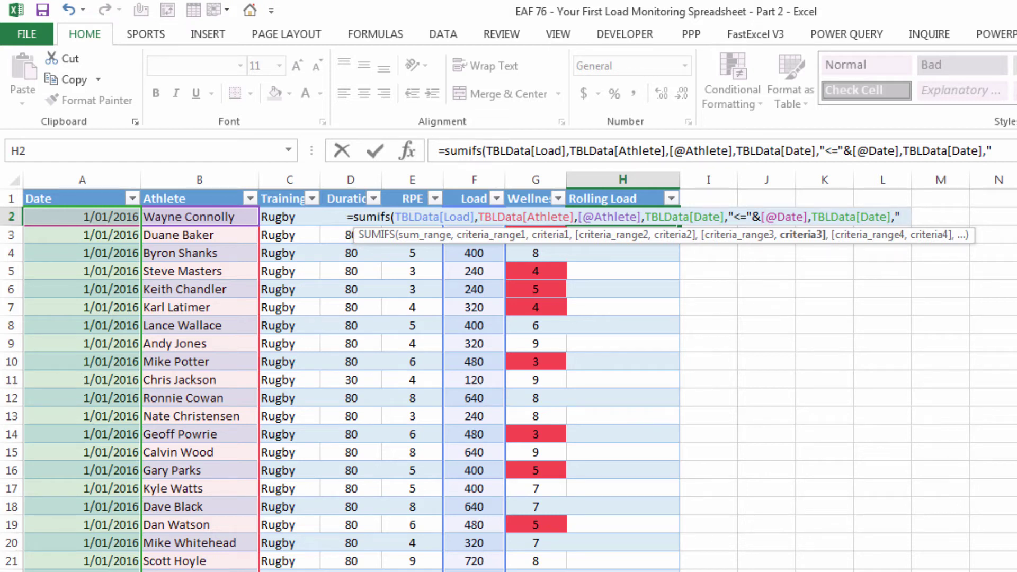
{"action": "type", "text": ">"}
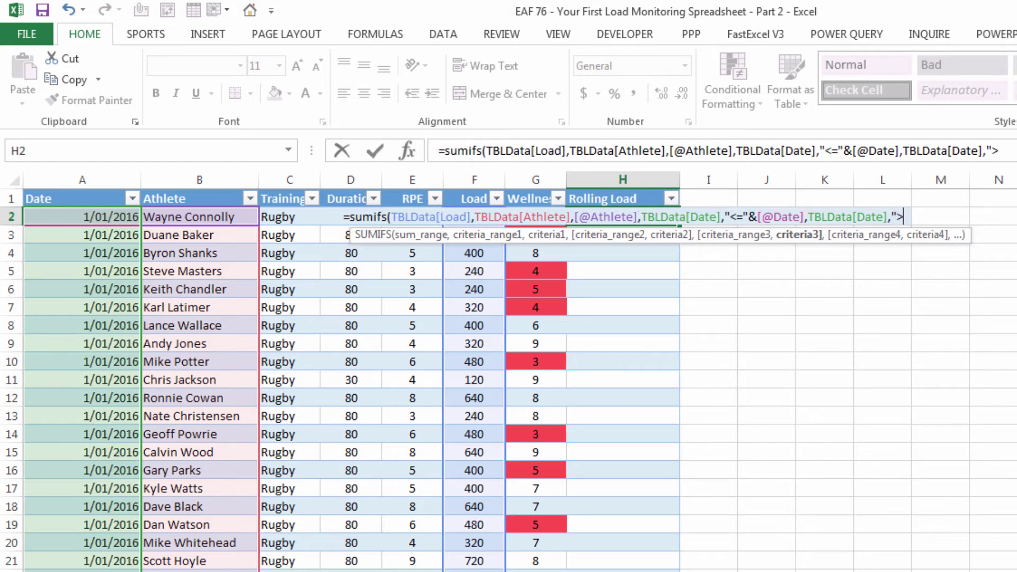
{"action": "type", "text": "\""}
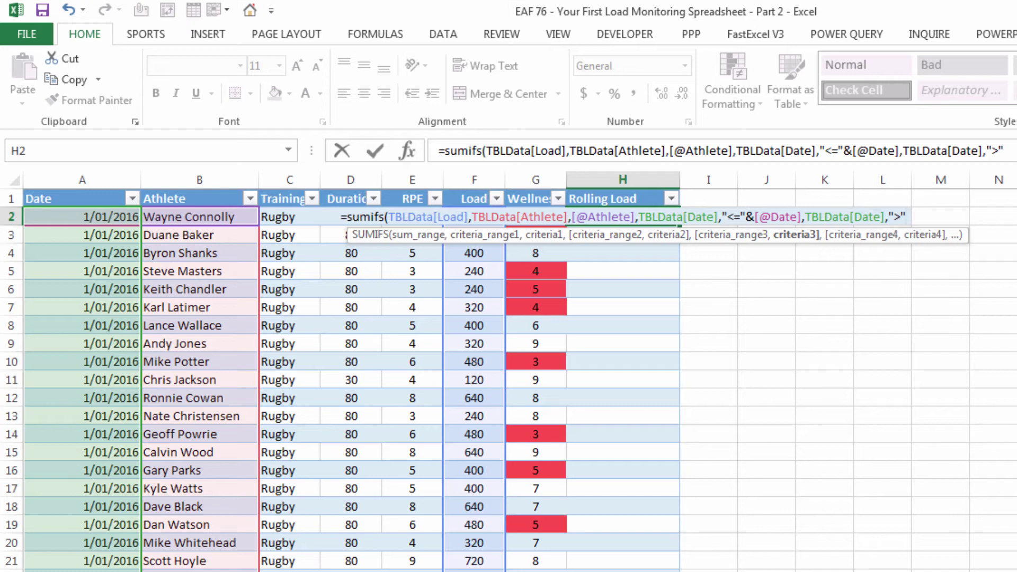
{"action": "type", "text": "&"}
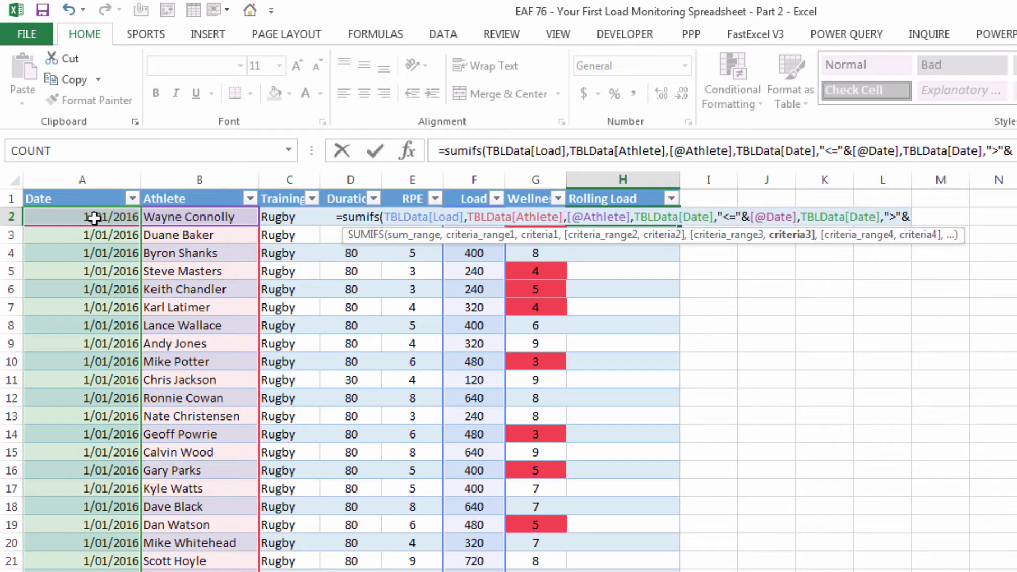
{"action": "left_click", "coordinate": [91, 216]}
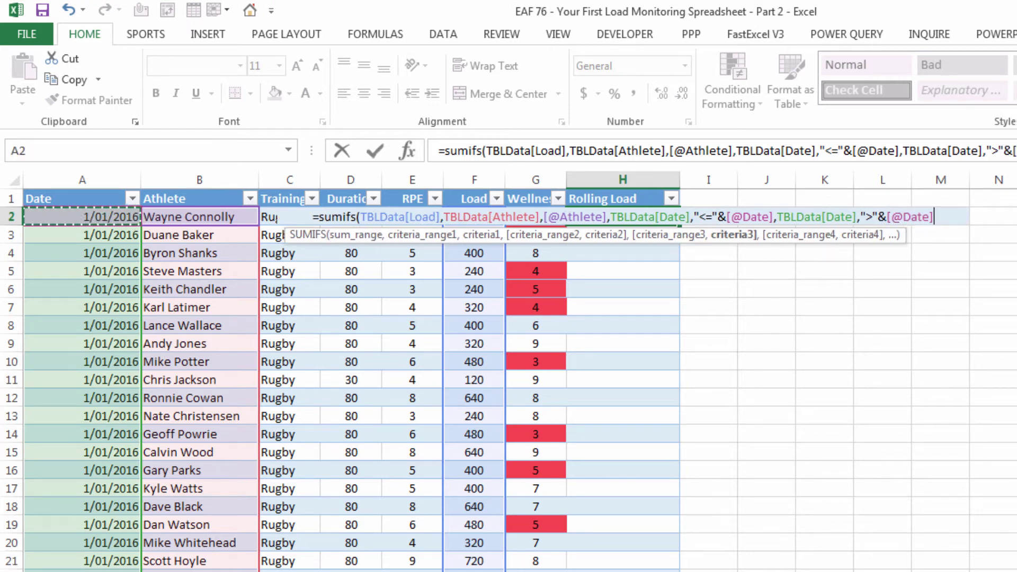
{"action": "type", "text": "-"}
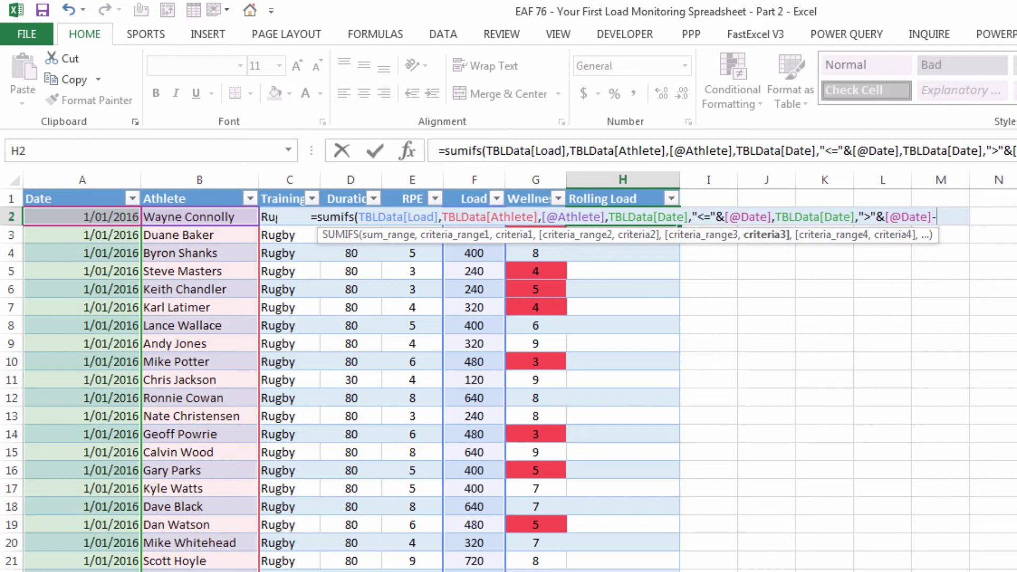
{"action": "type", "text": "rollingdays"}
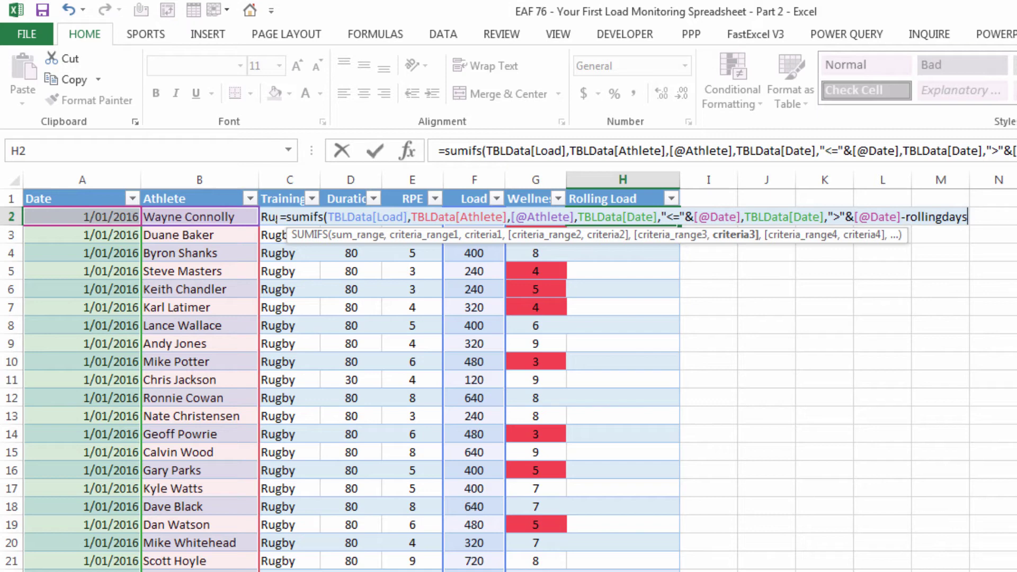
Commit the SUMIFS rollingdays formula so Rolling Load fills with totals like 1090 and 3460
{"action": "type", "text": ")"}
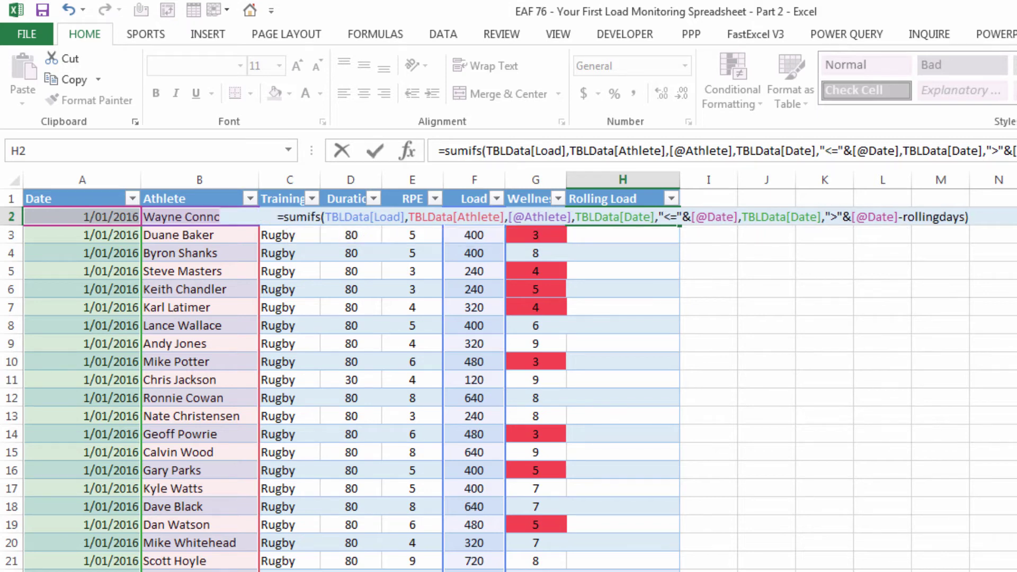
{"action": "key", "text": "Return"}
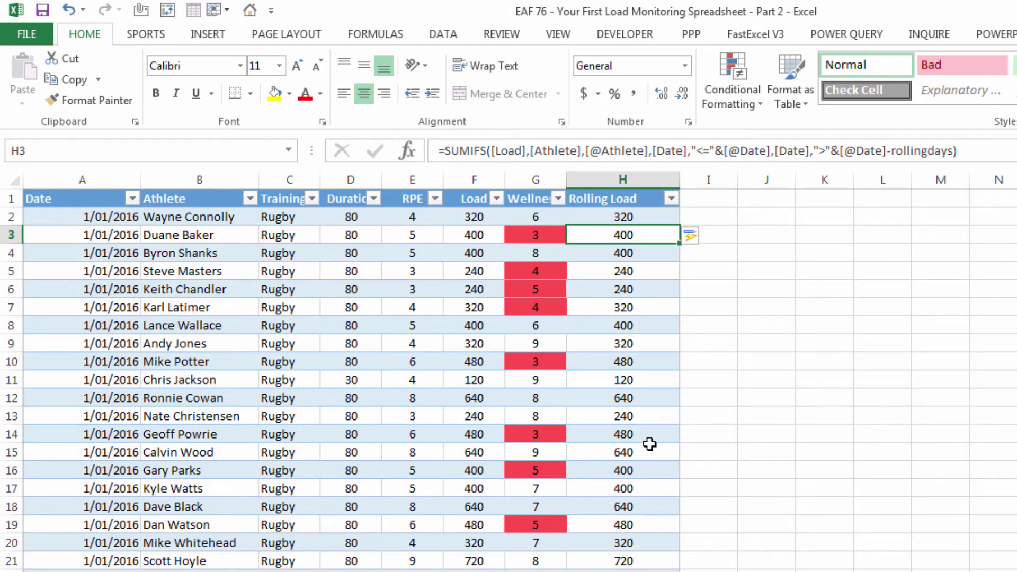
{"action": "scroll", "coordinate": [649, 443], "scroll_direction": "down", "scroll_amount": 6}
{"action": "scroll", "coordinate": [649, 444], "scroll_direction": "down", "scroll_amount": 15}
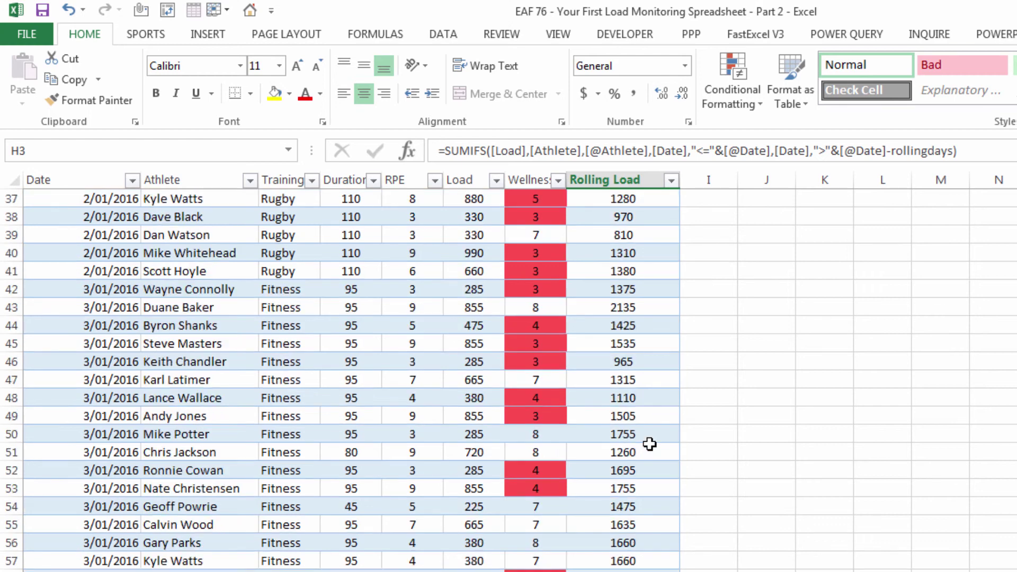
{"action": "scroll", "coordinate": [649, 444], "scroll_direction": "down", "scroll_amount": 2}
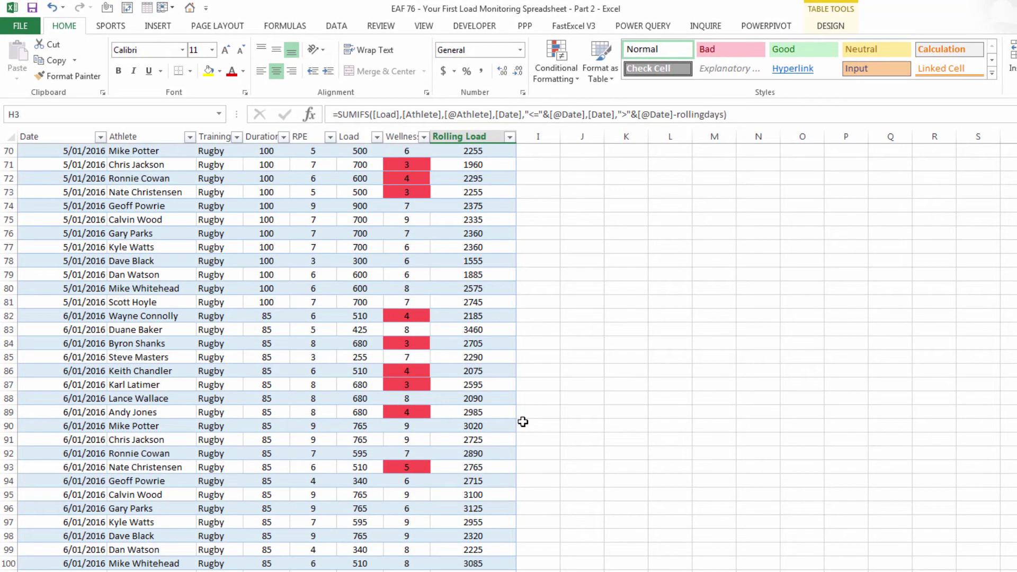
{"action": "scroll", "coordinate": [503, 458], "scroll_direction": "up", "scroll_amount": 1}
{"action": "scroll", "coordinate": [504, 459], "scroll_direction": "up", "scroll_amount": 20}
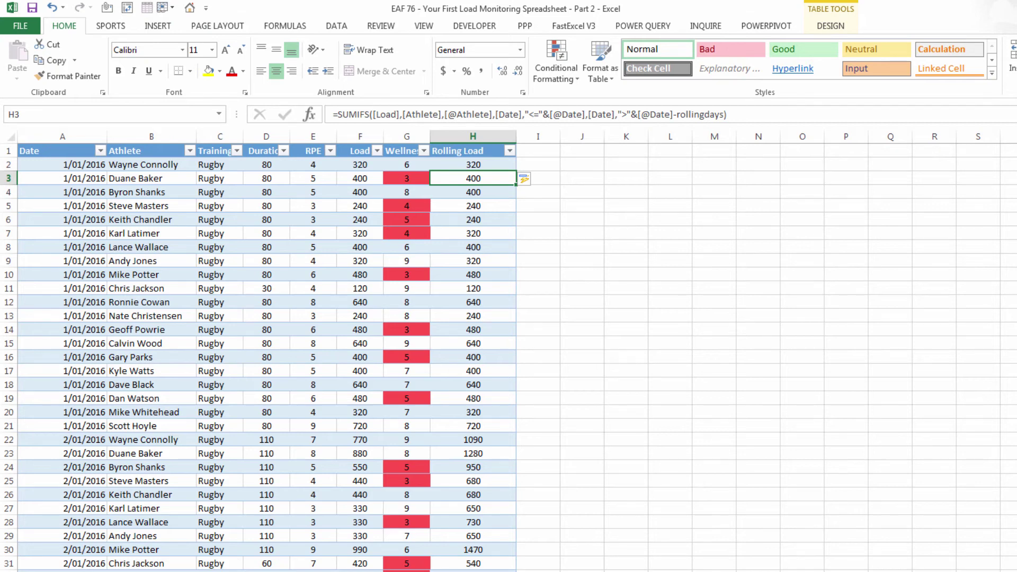
Copy the Long sheet's date pivot in A1:C14 and paste it at cell W1
{"action": "key", "text": "ctrl+Page_Down"}
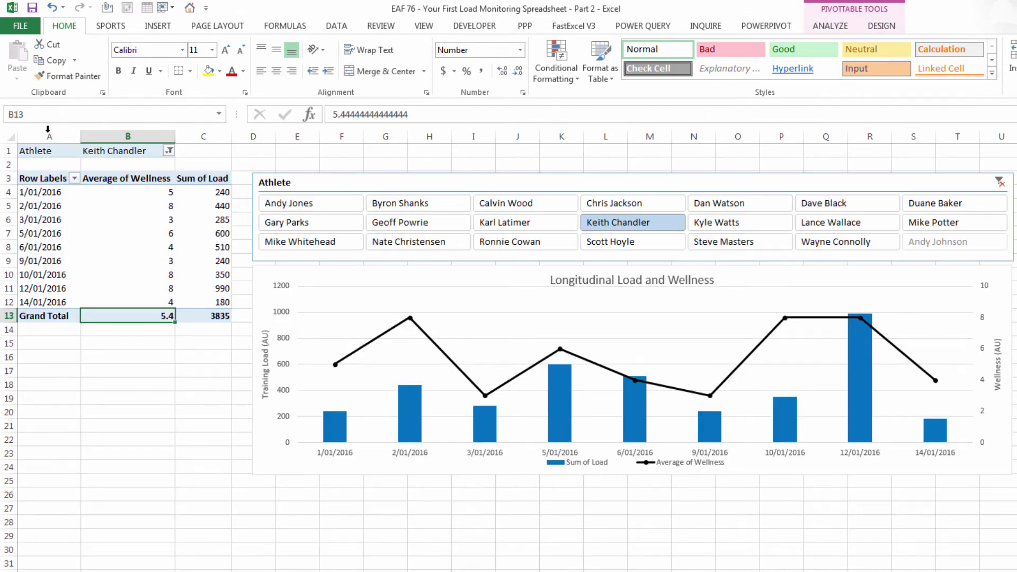
{"action": "left_click_drag", "start_coordinate": [38, 151], "coordinate": [205, 323]}
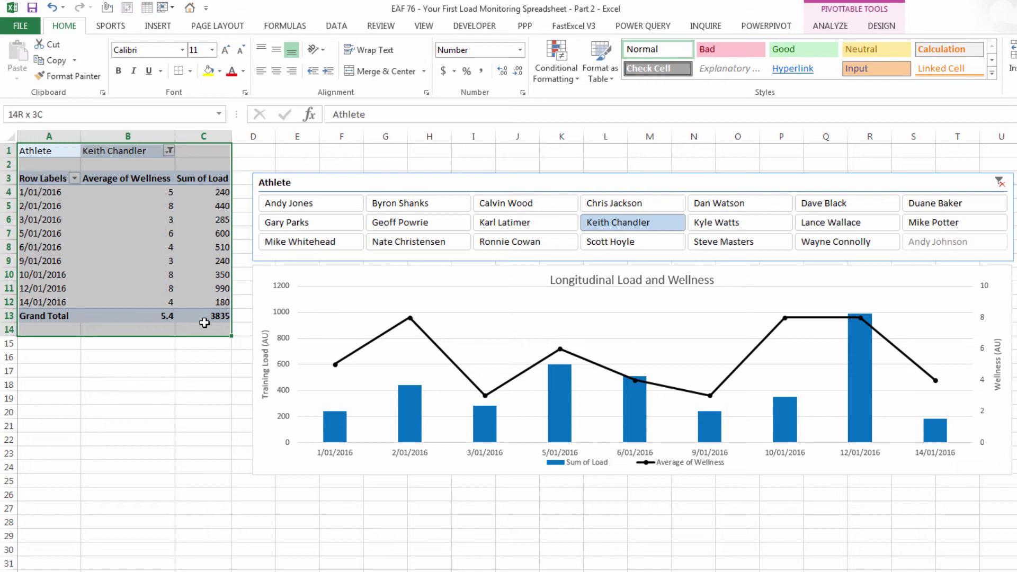
{"action": "right_click", "coordinate": [58, 220]}
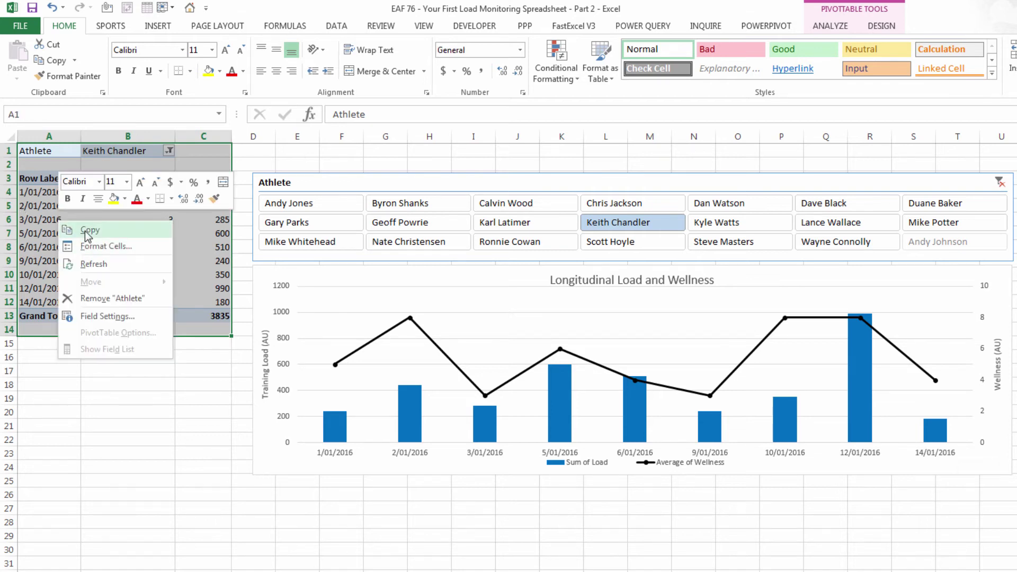
{"action": "left_click", "coordinate": [88, 231]}
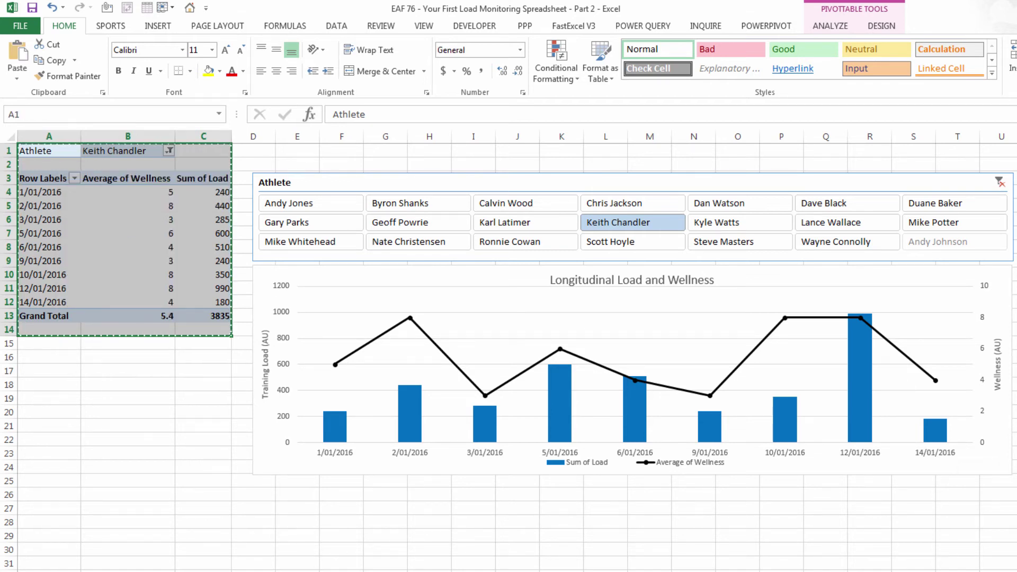
{"action": "left_click", "coordinate": [1010, 150]}
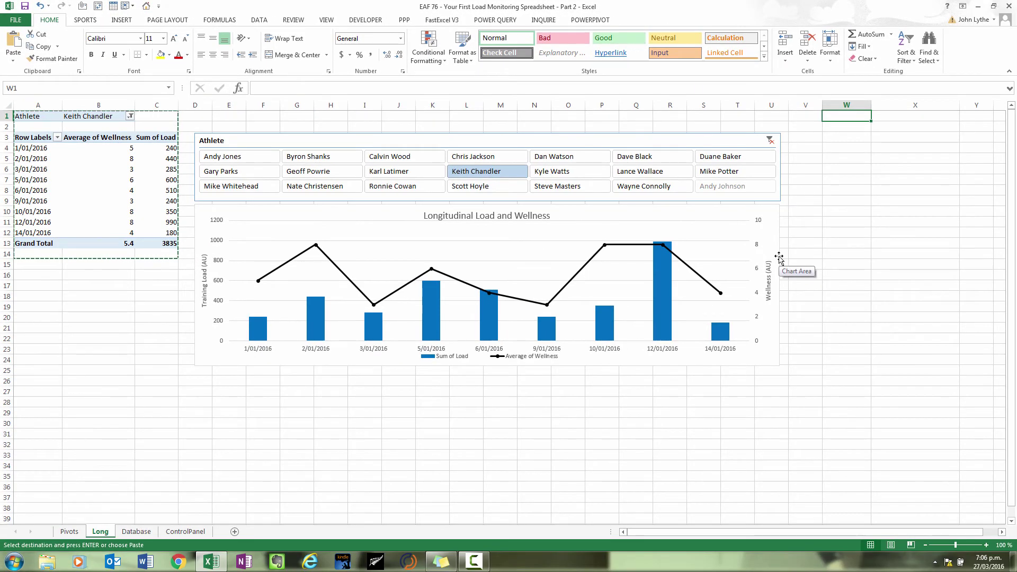
{"action": "key", "text": "ctrl+v"}
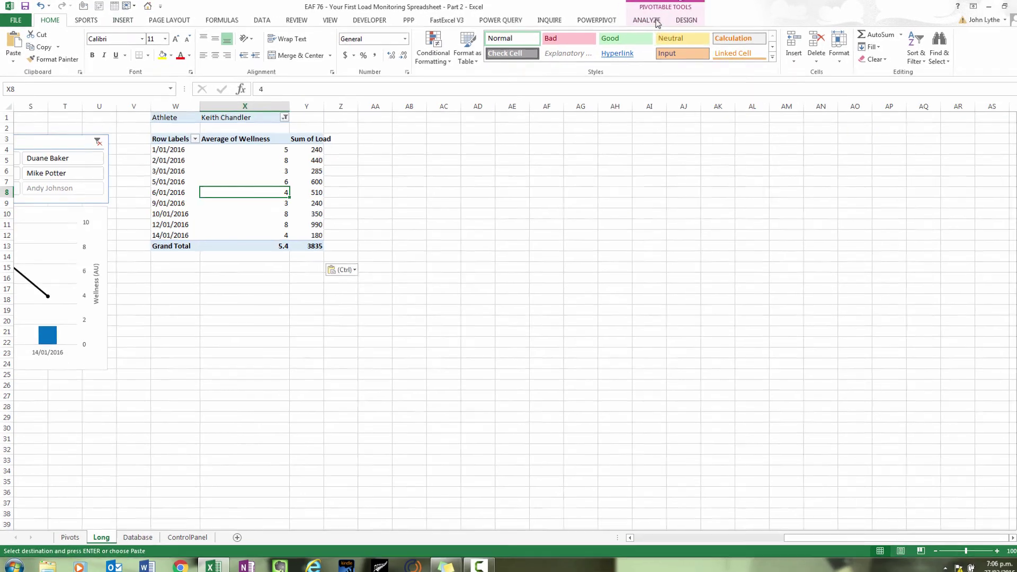
{"action": "left_click", "coordinate": [657, 21]}
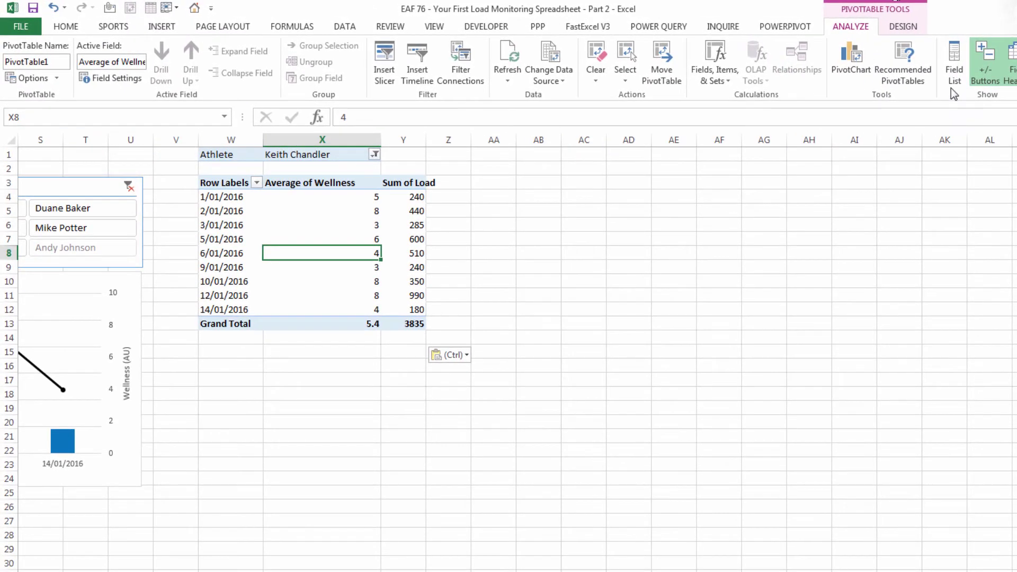
Replace the copied pivot's Load and Wellness values with Sum of 7 Day Rolling Load
{"action": "left_click", "coordinate": [954, 79]}
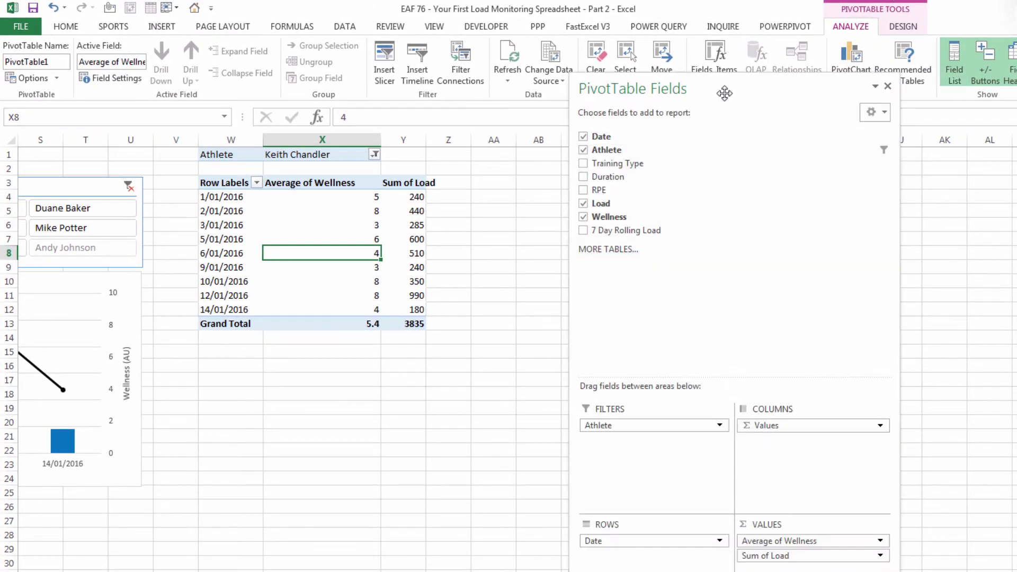
{"action": "left_click_drag", "start_coordinate": [725, 93], "coordinate": [596, 51]}
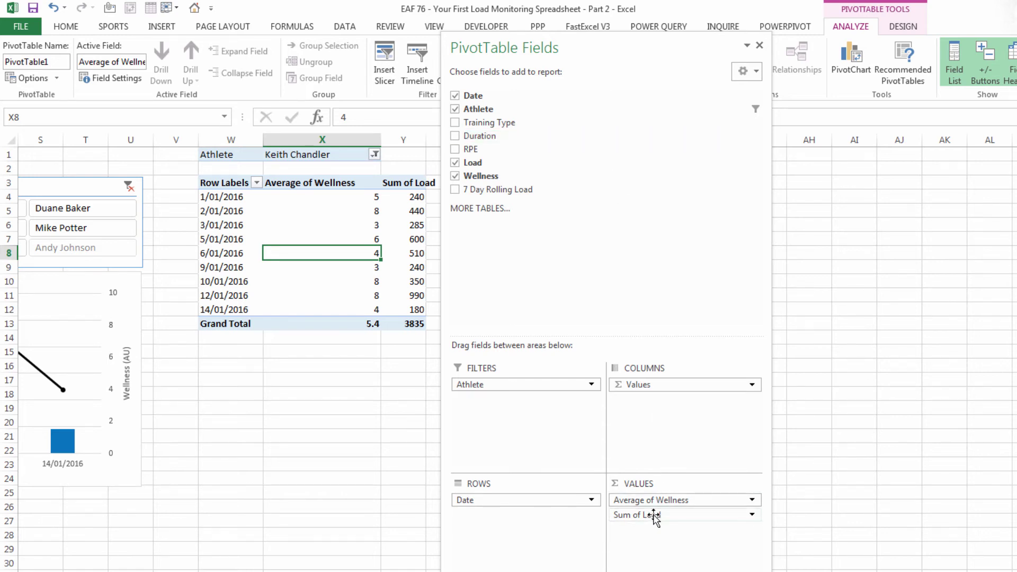
{"action": "left_click_drag", "start_coordinate": [657, 514], "coordinate": [994, 460]}
{"action": "left_click_drag", "start_coordinate": [663, 500], "coordinate": [690, 306]}
{"action": "left_click_drag", "start_coordinate": [504, 189], "coordinate": [647, 506]}
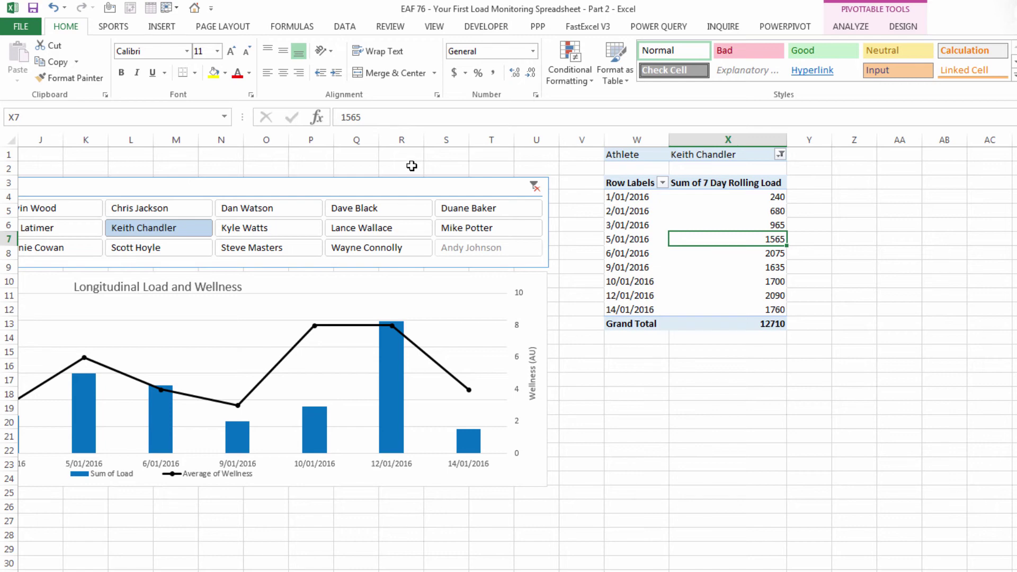
Insert a Line with Markers PivotChart from the copied pivot, titled 'Rolling Load'
{"action": "left_click", "coordinate": [857, 32]}
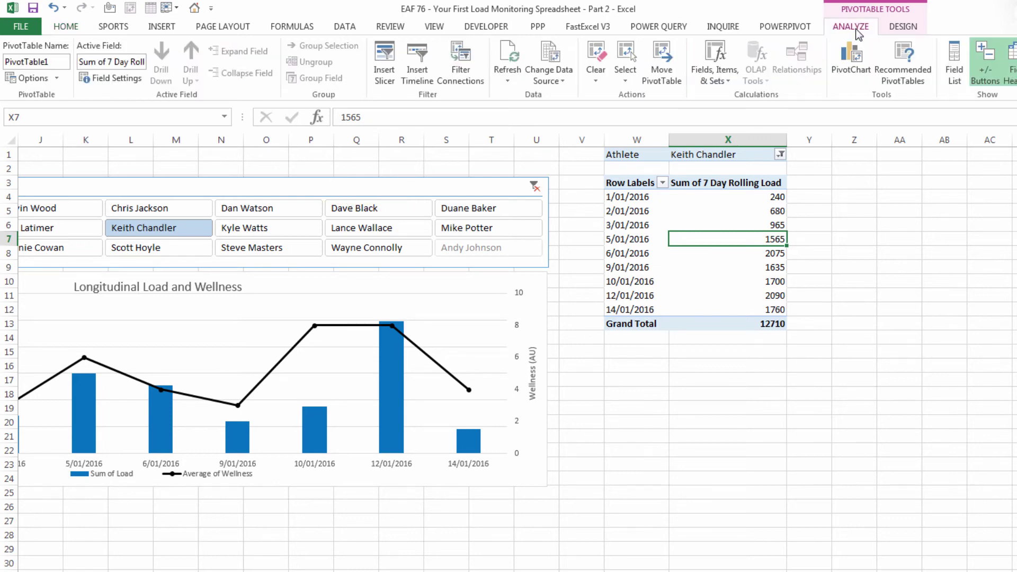
{"action": "left_click", "coordinate": [851, 59]}
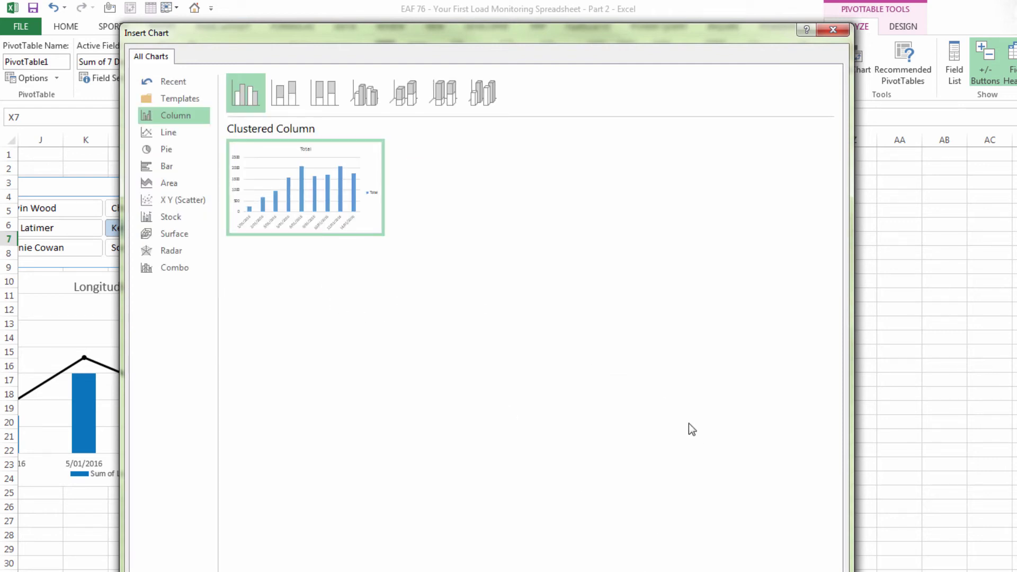
{"action": "left_click", "coordinate": [166, 134]}
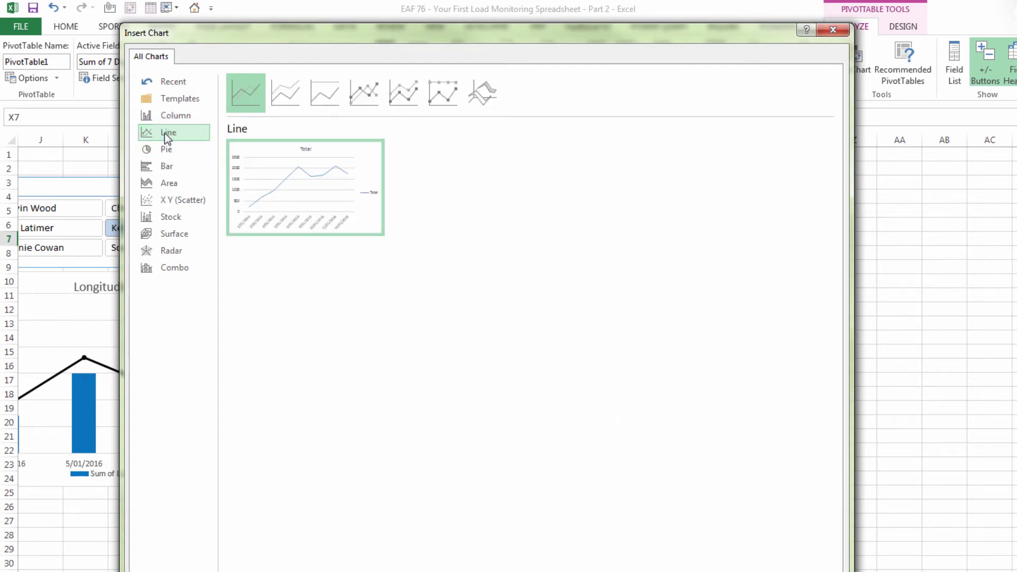
{"action": "left_click", "coordinate": [364, 93]}
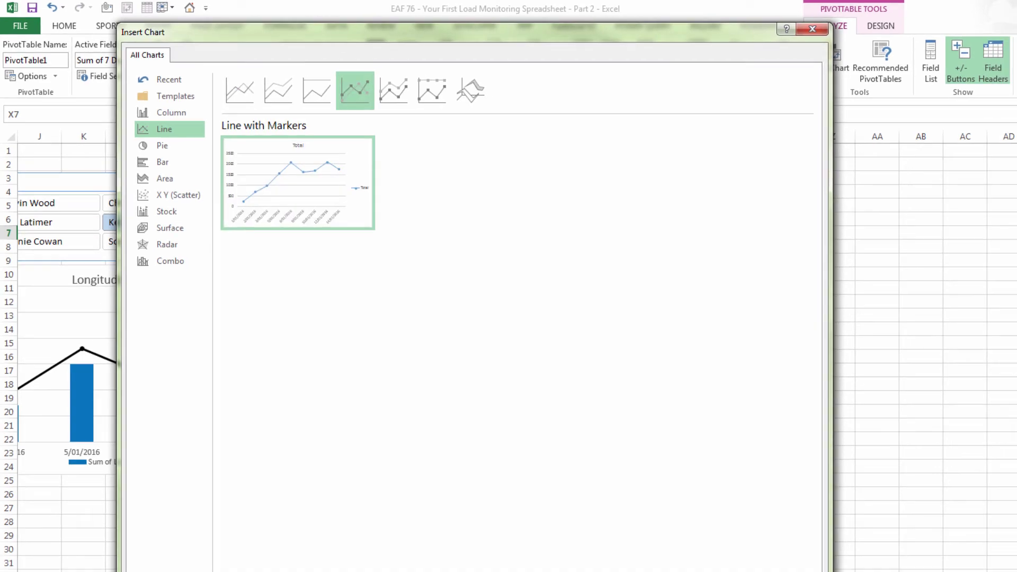
{"action": "key", "text": "Return"}
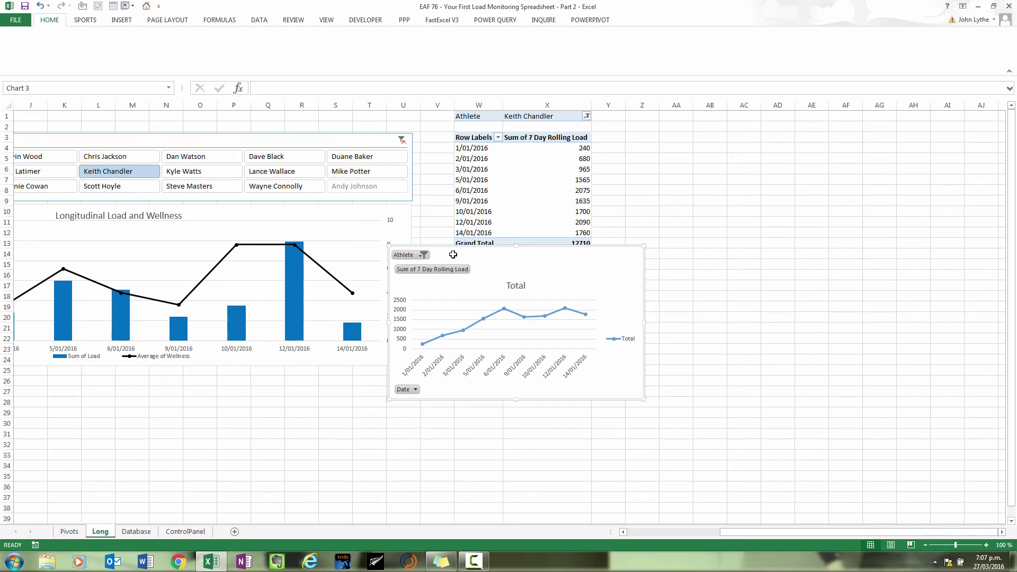
{"action": "type", "text": "Roll"}
{"action": "type", "text": "ing Lo"}
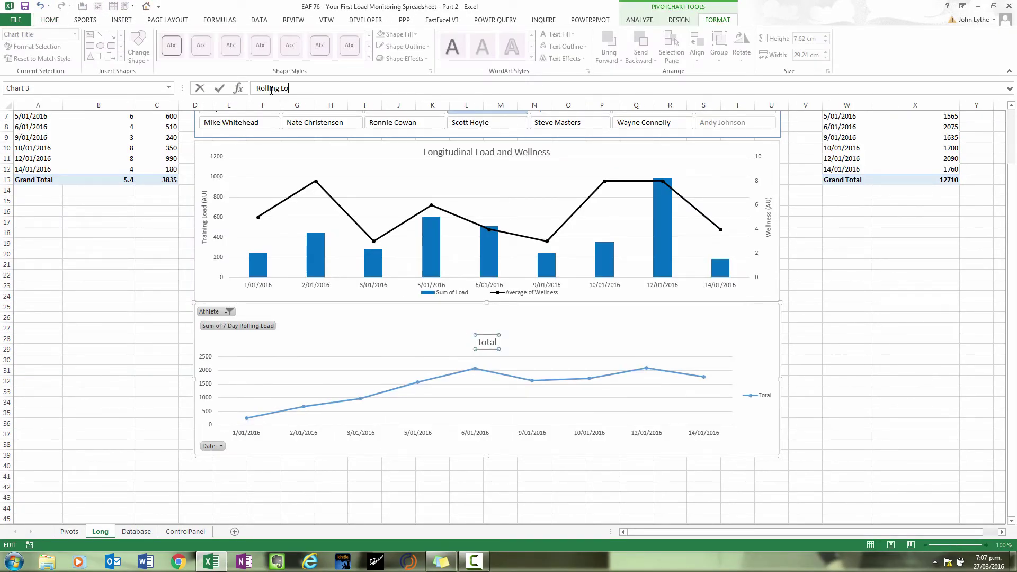
{"action": "type", "text": "ad"}
{"action": "key", "text": "Return"}
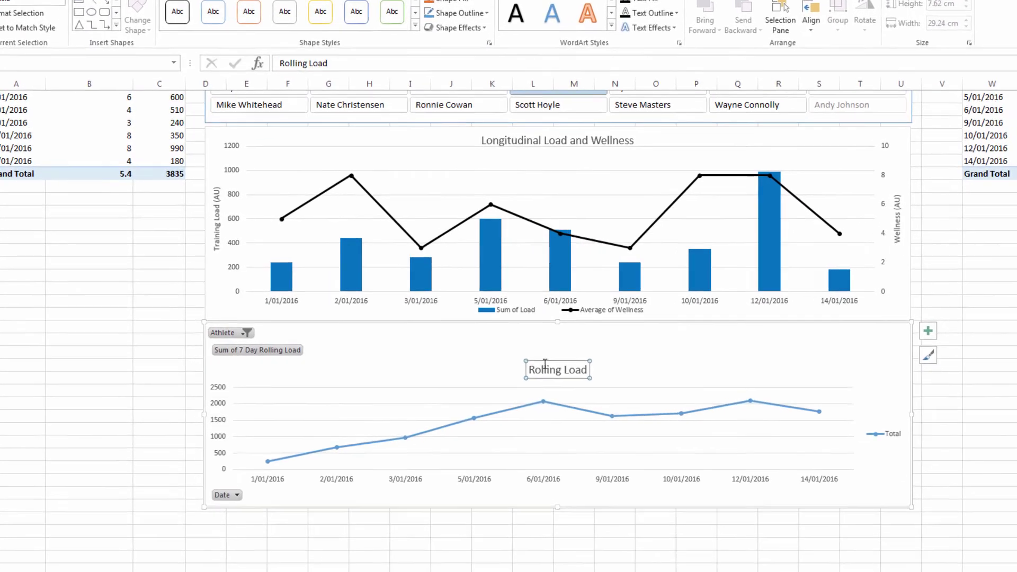
{"action": "left_click_drag", "start_coordinate": [539, 359], "coordinate": [576, 340]}
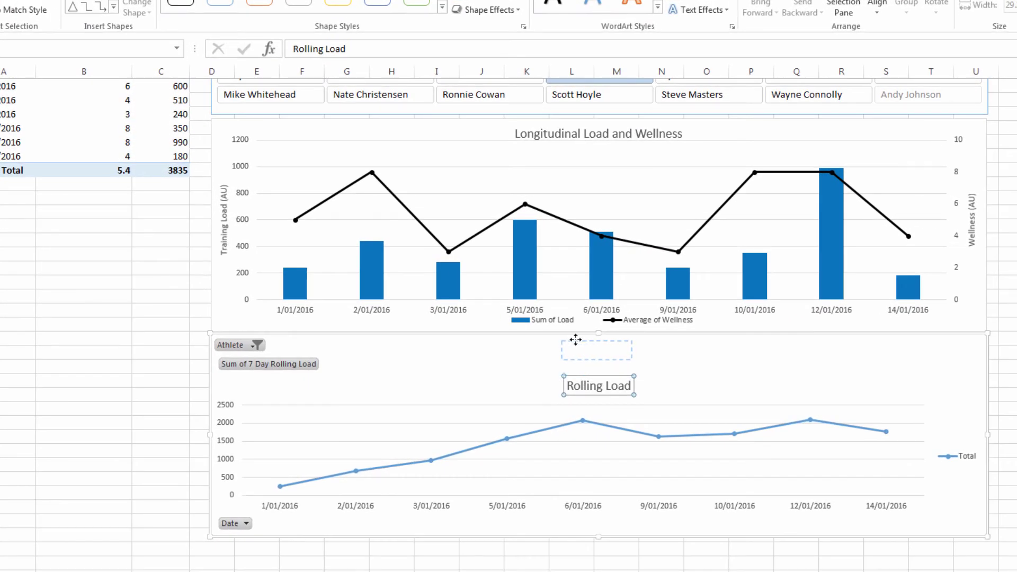
Hide all field buttons on the Rolling Load chart and delete its Total legend
{"action": "right_click", "coordinate": [244, 368]}
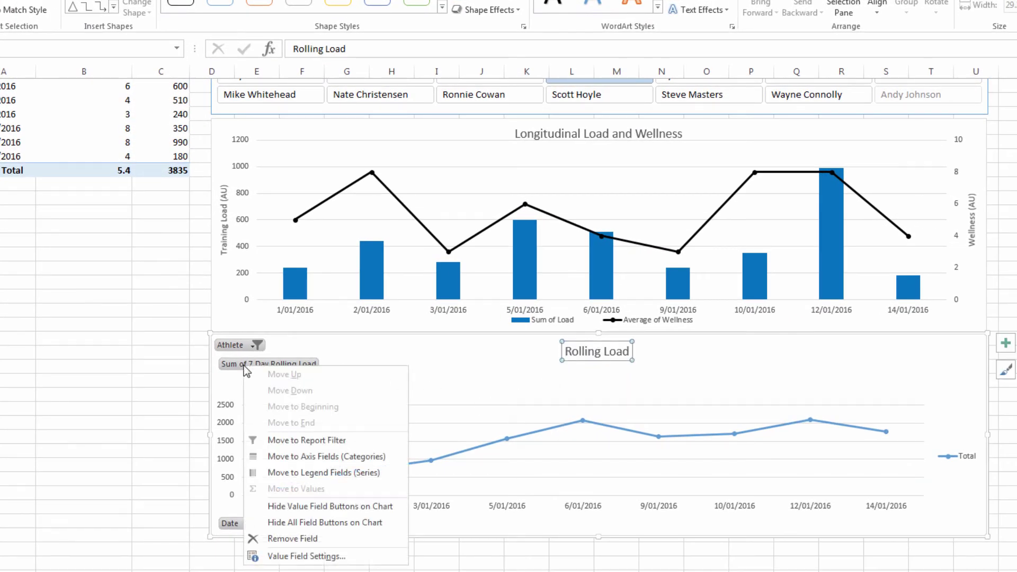
{"action": "left_click", "coordinate": [324, 522]}
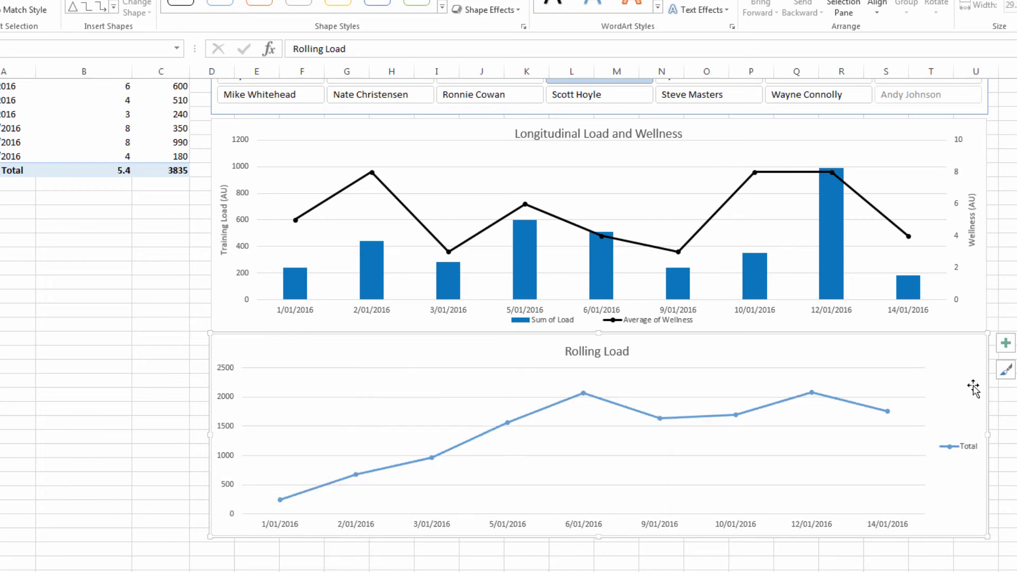
{"action": "left_click", "coordinate": [982, 447]}
{"action": "key", "text": "Delete"}
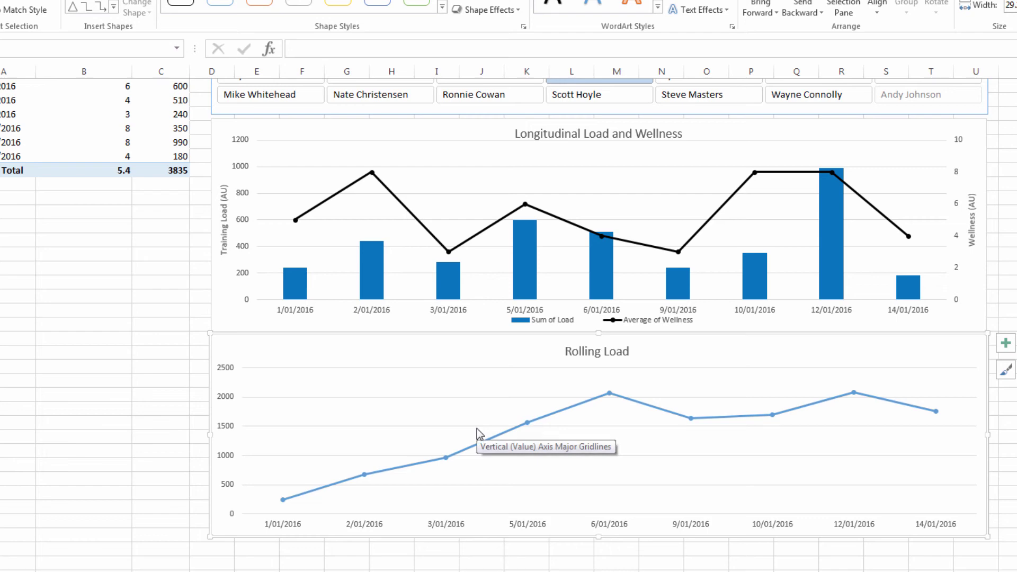
{"action": "scroll", "coordinate": [481, 415], "scroll_direction": "up", "scroll_amount": 2}
{"action": "left_click", "coordinate": [979, 409]}
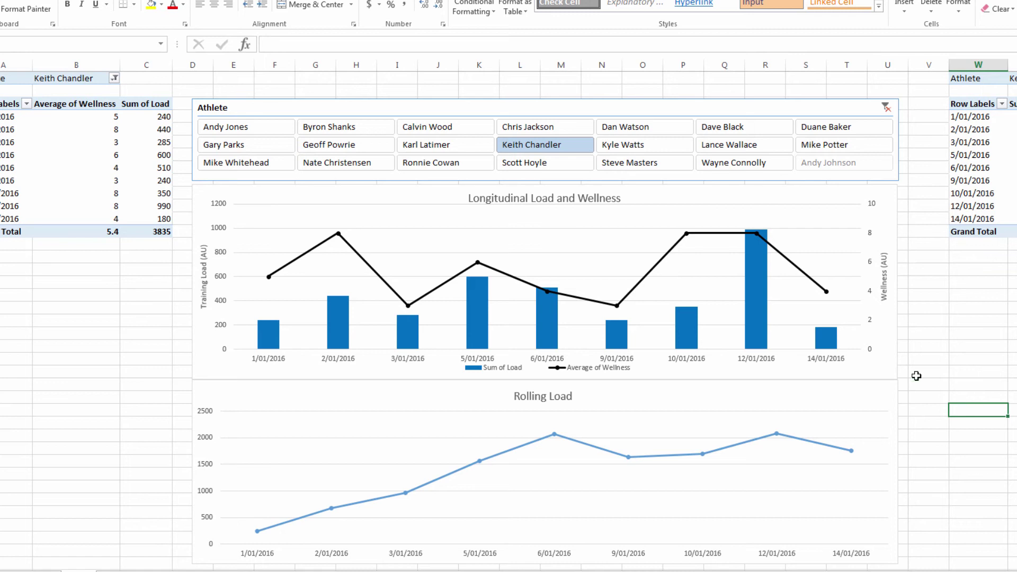
Pick four different athletes in the Athlete slicer to test both charts, then return to the data sheet
{"action": "left_click", "coordinate": [447, 129]}
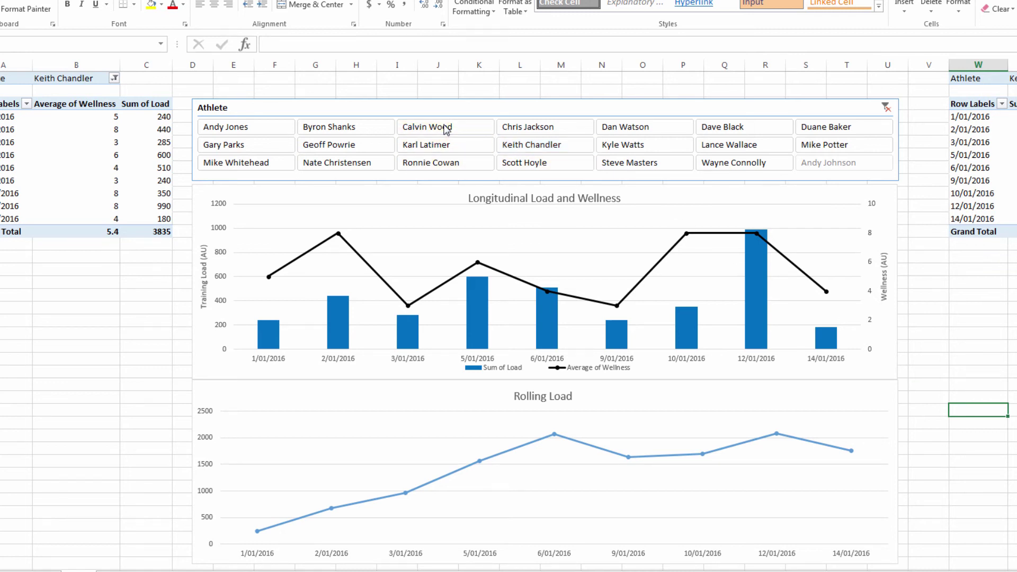
{"action": "left_click", "coordinate": [620, 165]}
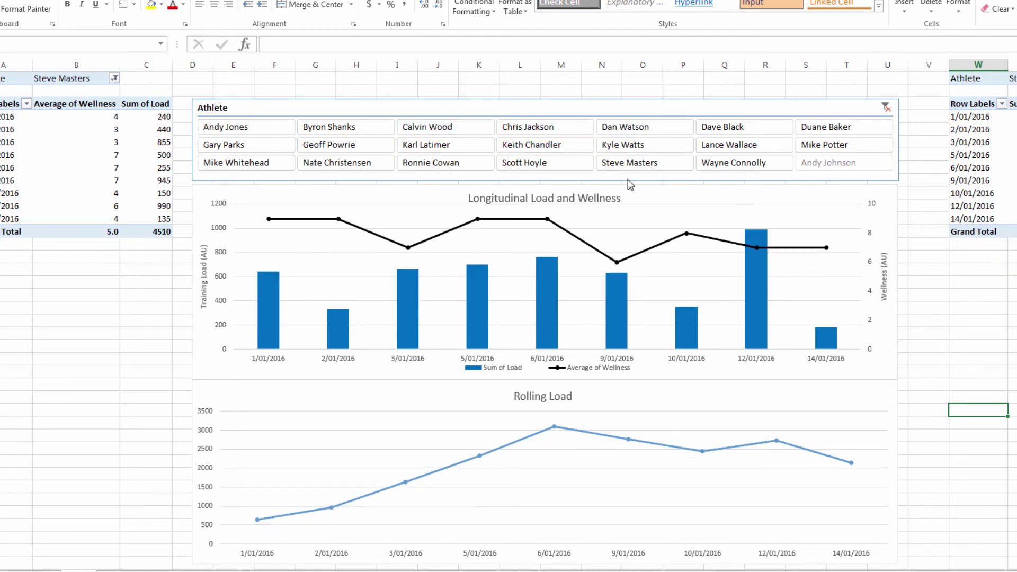
{"action": "left_click", "coordinate": [734, 162]}
{"action": "left_click", "coordinate": [954, 322]}
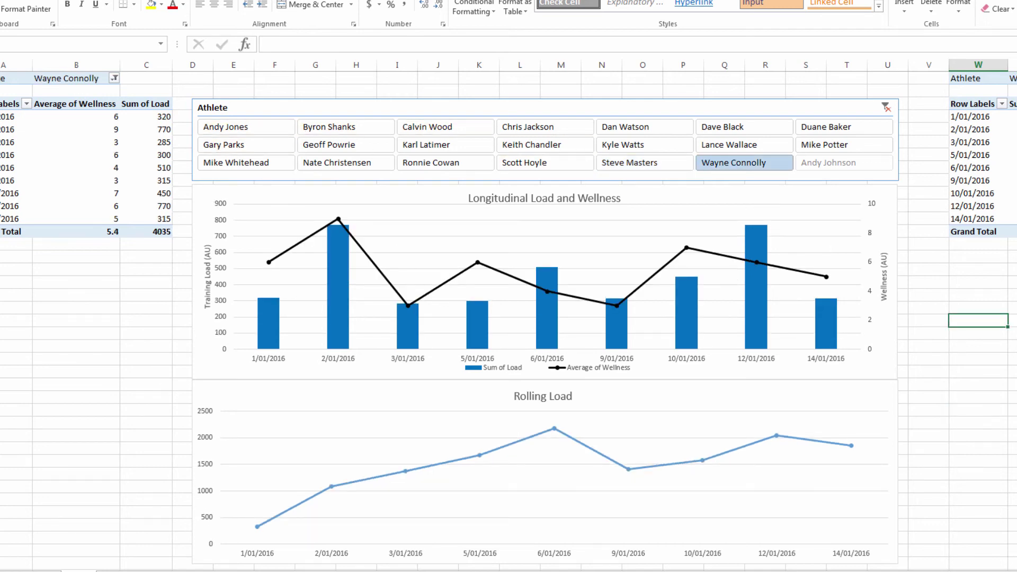
{"action": "key", "text": "ctrl+Page_Up"}
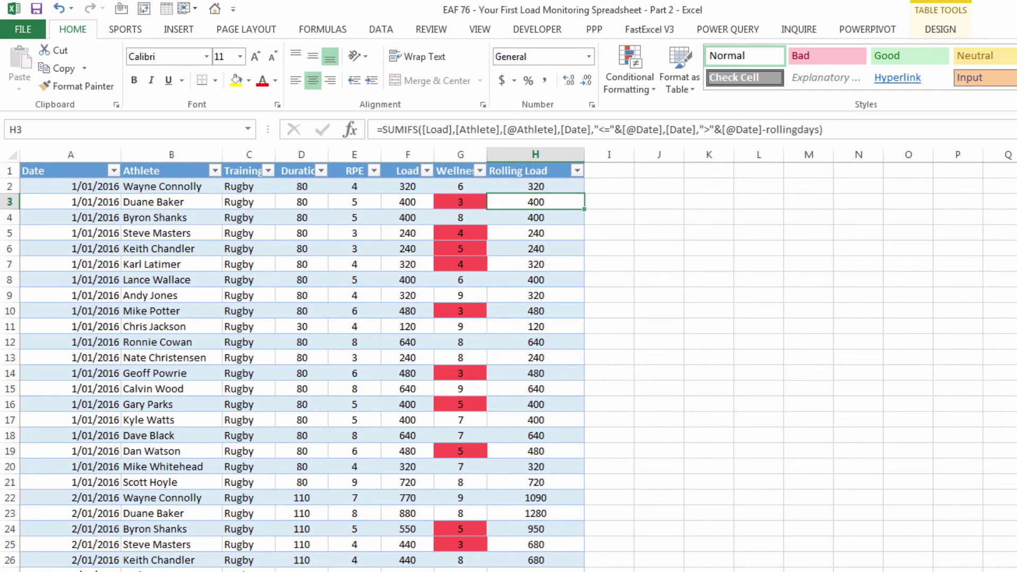
{"action": "key", "text": "ctrl+Page_Up"}
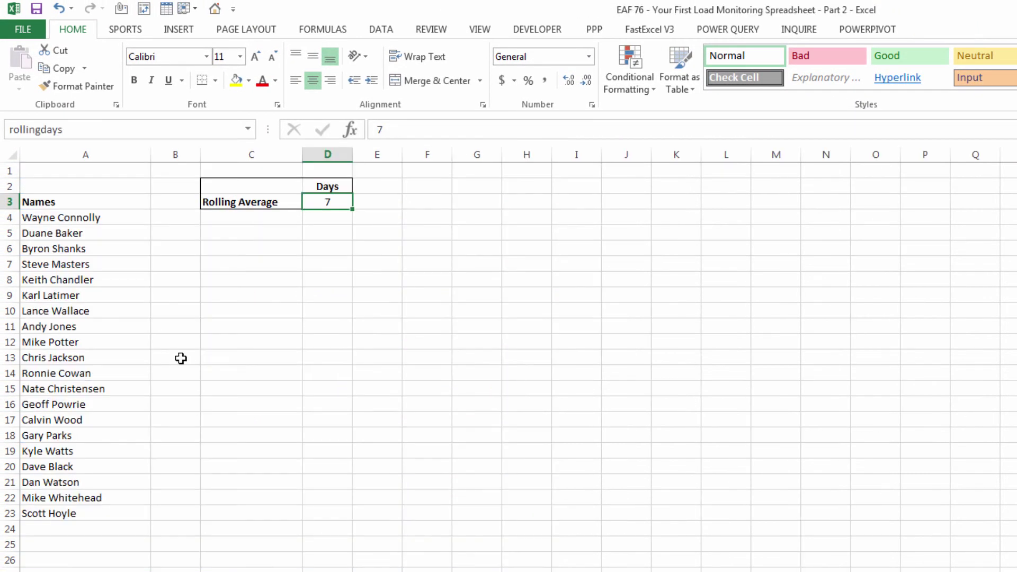
{"action": "left_click", "coordinate": [42, 232]}
{"action": "right_click", "coordinate": [41, 232]}
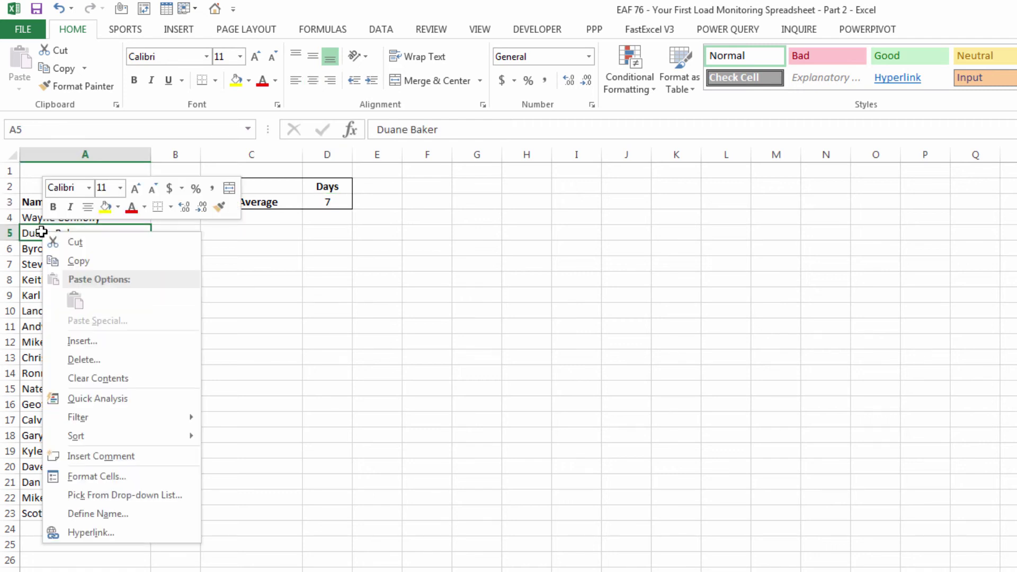
{"action": "left_click", "coordinate": [82, 342]}
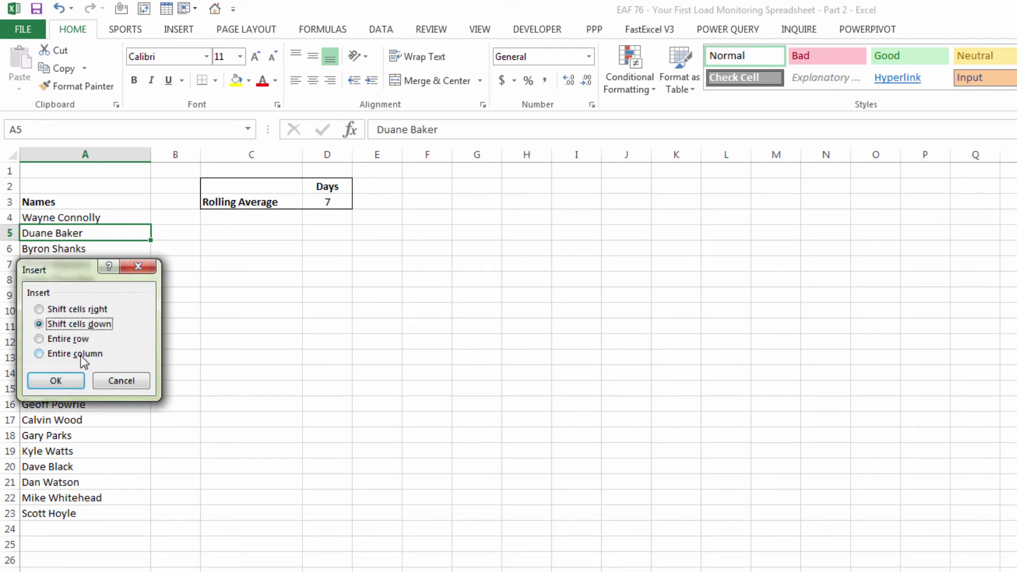
{"action": "left_click", "coordinate": [82, 384]}
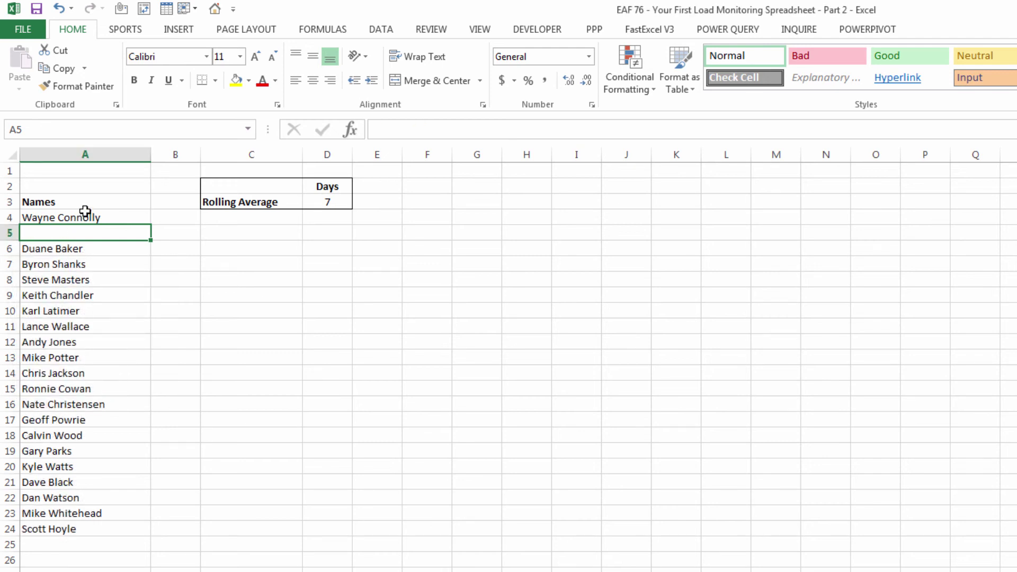
{"action": "left_click", "coordinate": [138, 221]}
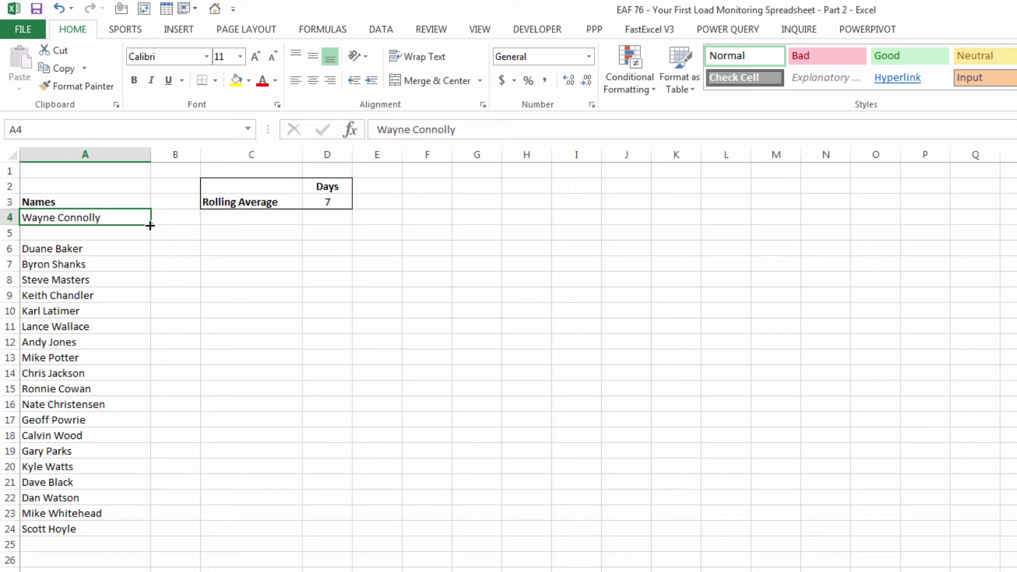
{"action": "left_click_drag", "start_coordinate": [150, 224], "coordinate": [150, 239]}
{"action": "left_click", "coordinate": [76, 218]}
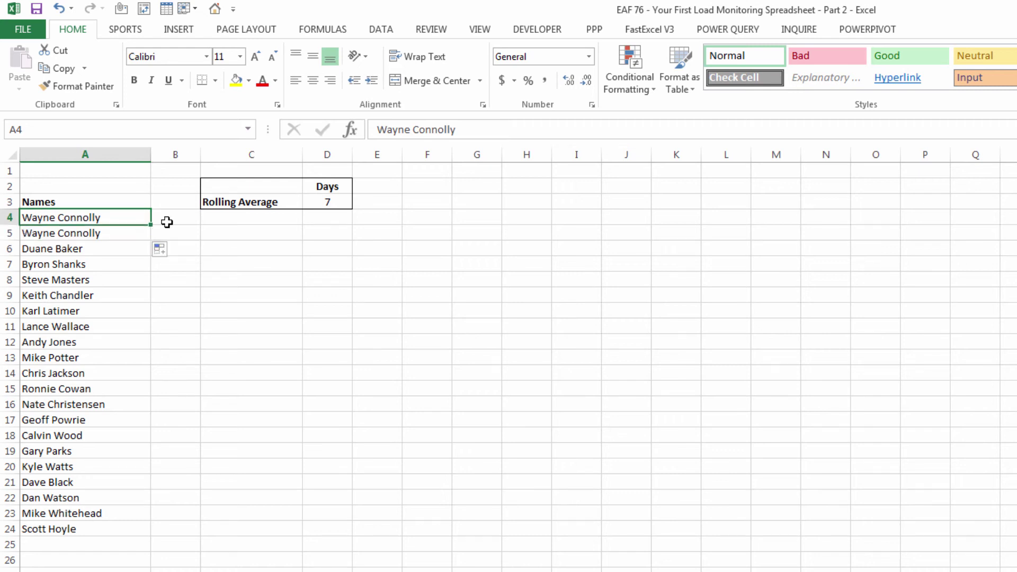
{"action": "type", "text": "Team"}
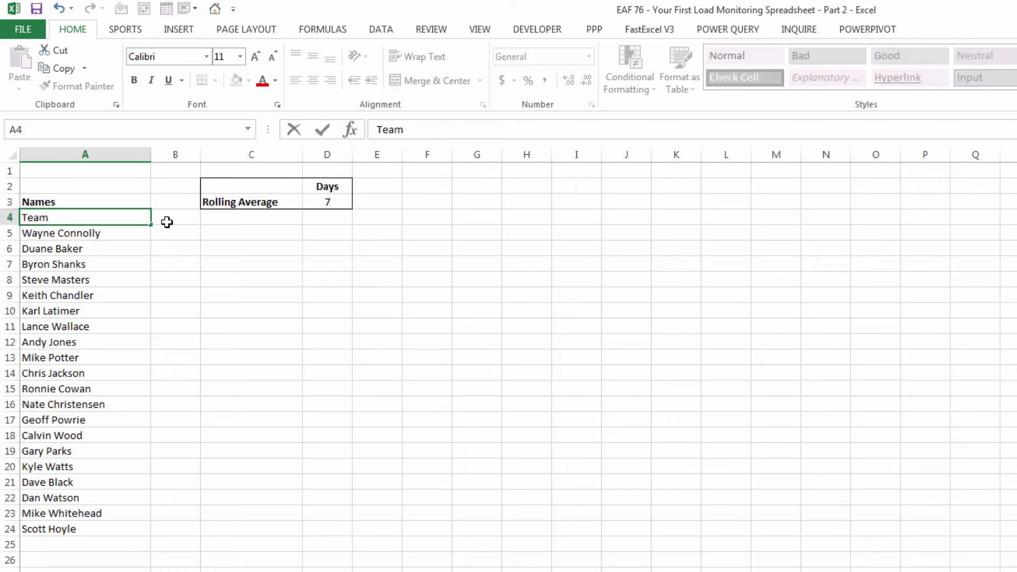
{"action": "key", "text": "Return"}
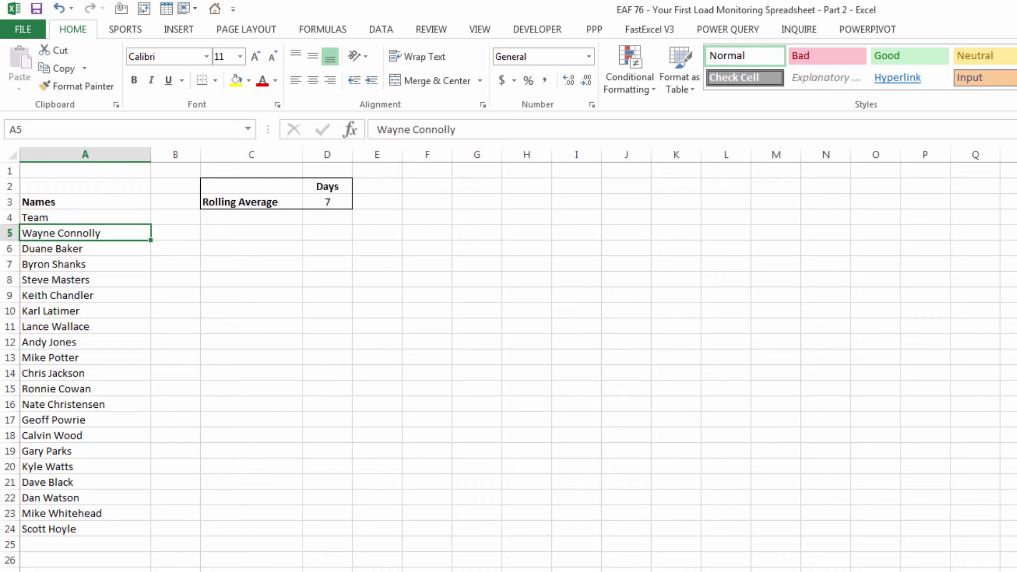
Check that Team now appears in the data table's Athlete dropdown list
{"action": "key", "text": "ctrl+Page_Down"}
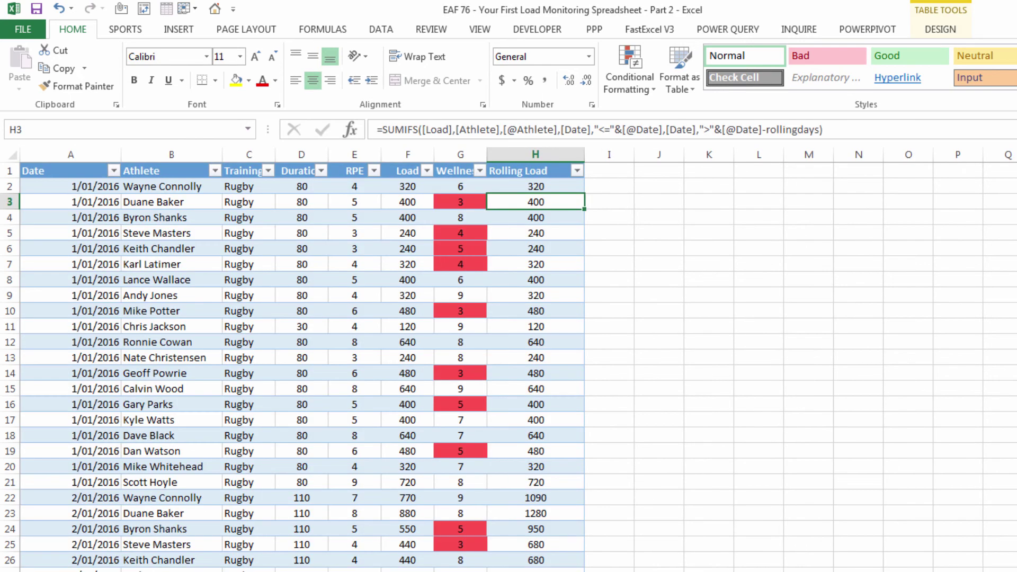
{"action": "left_click", "coordinate": [174, 186]}
{"action": "left_click", "coordinate": [229, 187]}
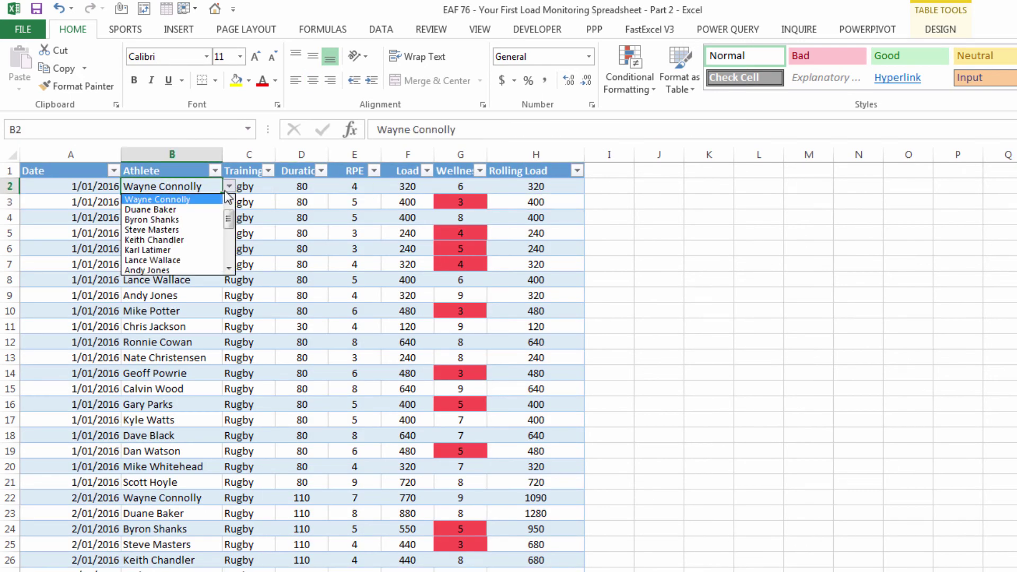
{"action": "left_click", "coordinate": [228, 201]}
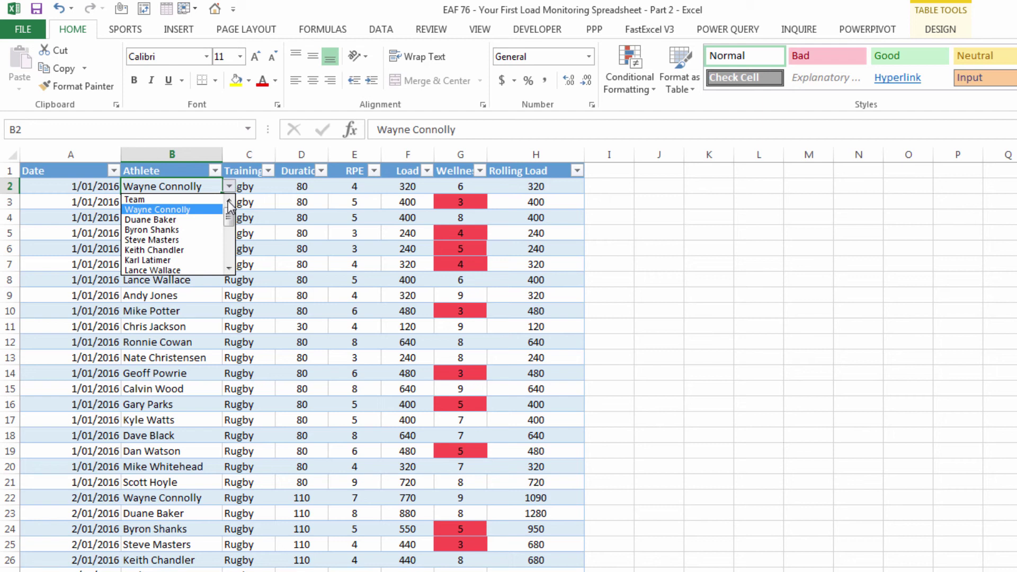
{"action": "key", "text": "Escape"}
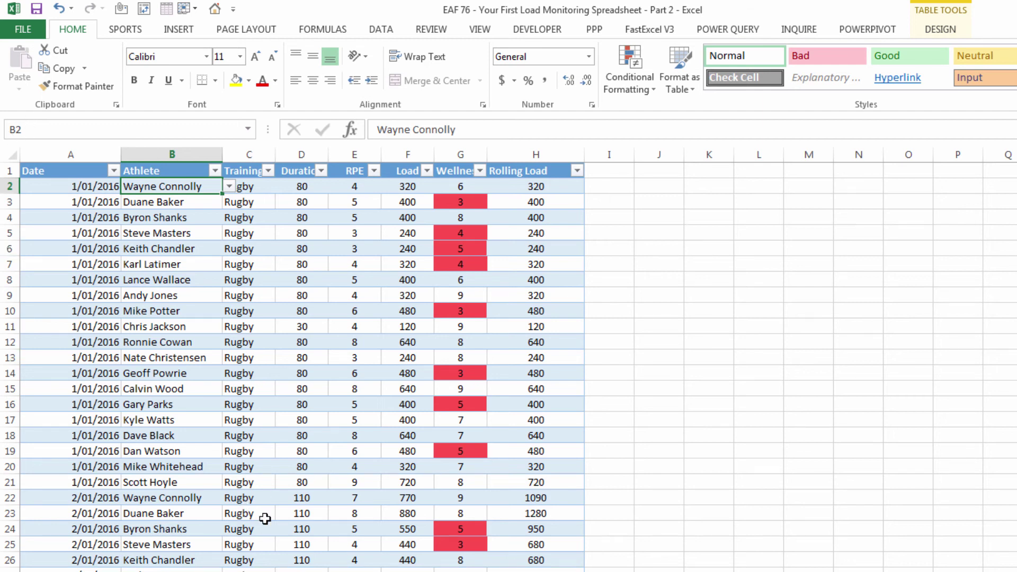
Insert a row above row 22 with 1/1/2016, Team, Rugby, duration 80, RPE 7
{"action": "left_click", "coordinate": [15, 497]}
{"action": "right_click", "coordinate": [16, 497]}
{"action": "key", "text": "i"}
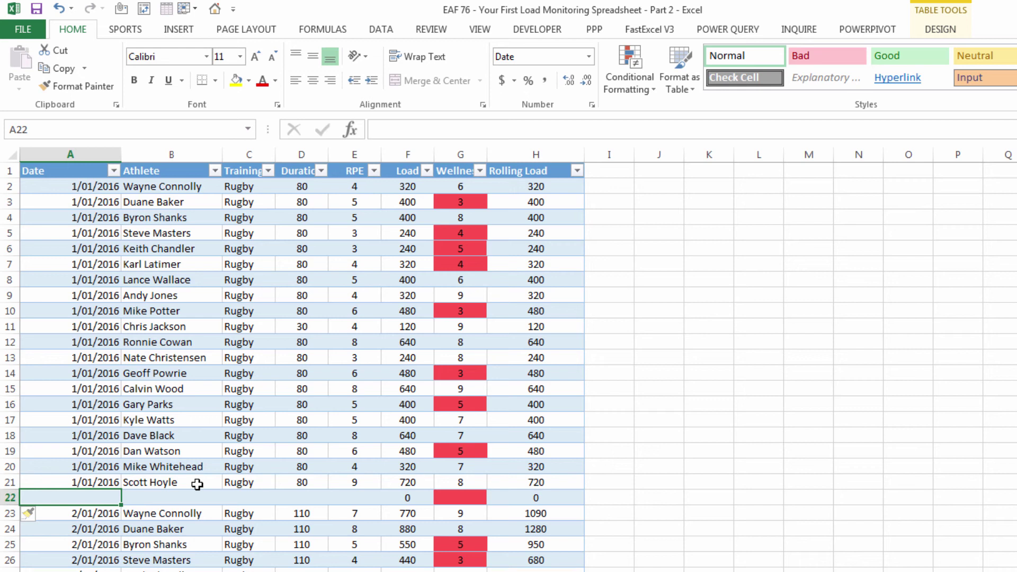
{"action": "type", "text": "1/1/2"}
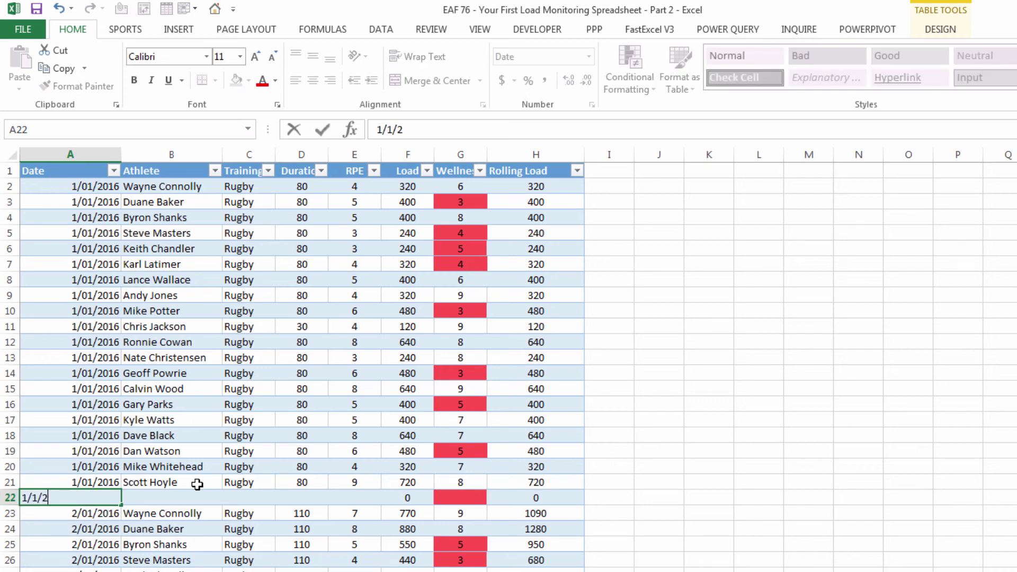
{"action": "type", "text": "016"}
{"action": "key", "text": "Tab"}
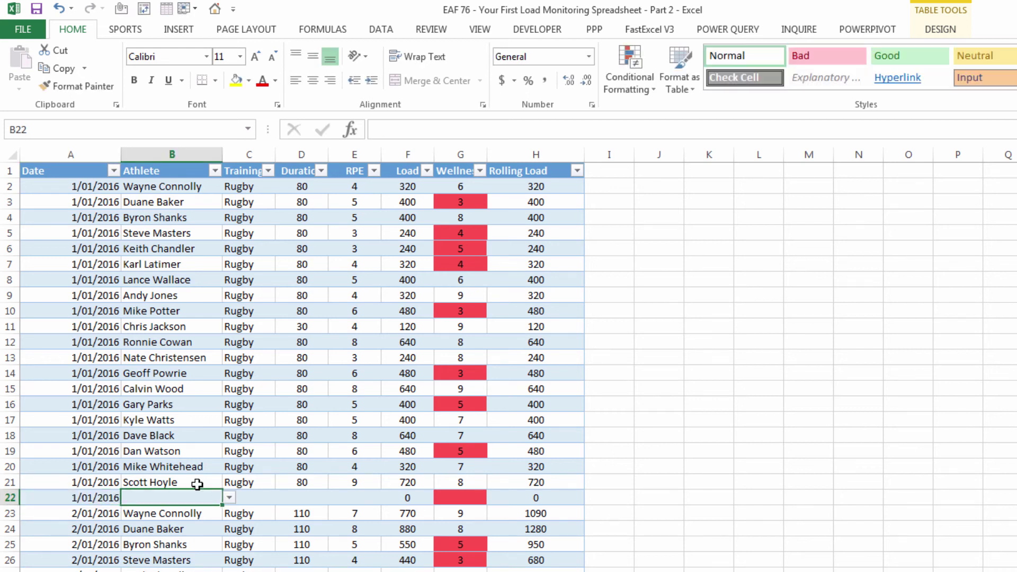
{"action": "type", "text": "Team"}
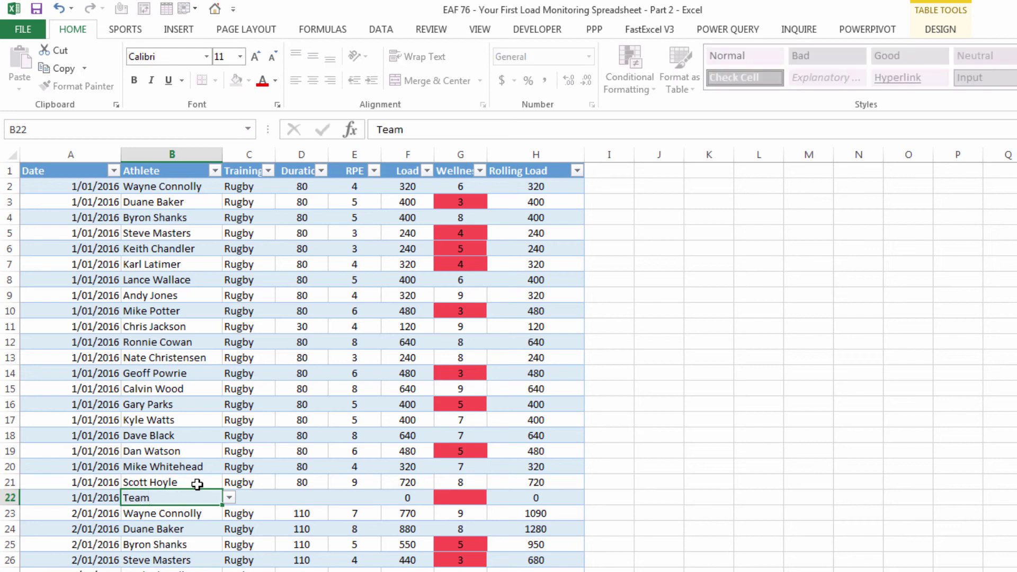
{"action": "key", "text": "Tab"}
{"action": "type", "text": "Rugby"}
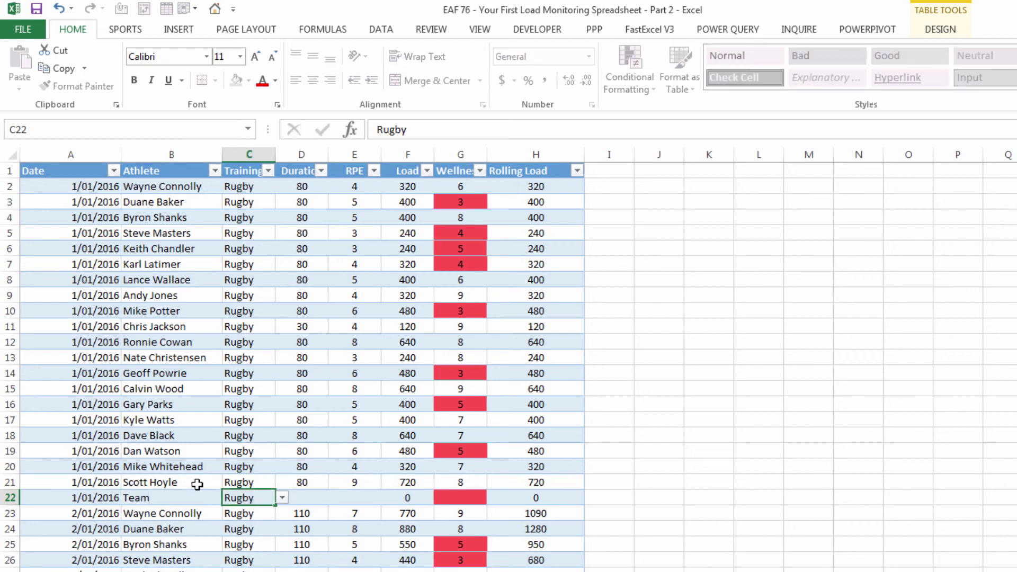
{"action": "key", "text": "Tab"}
{"action": "type", "text": "80"}
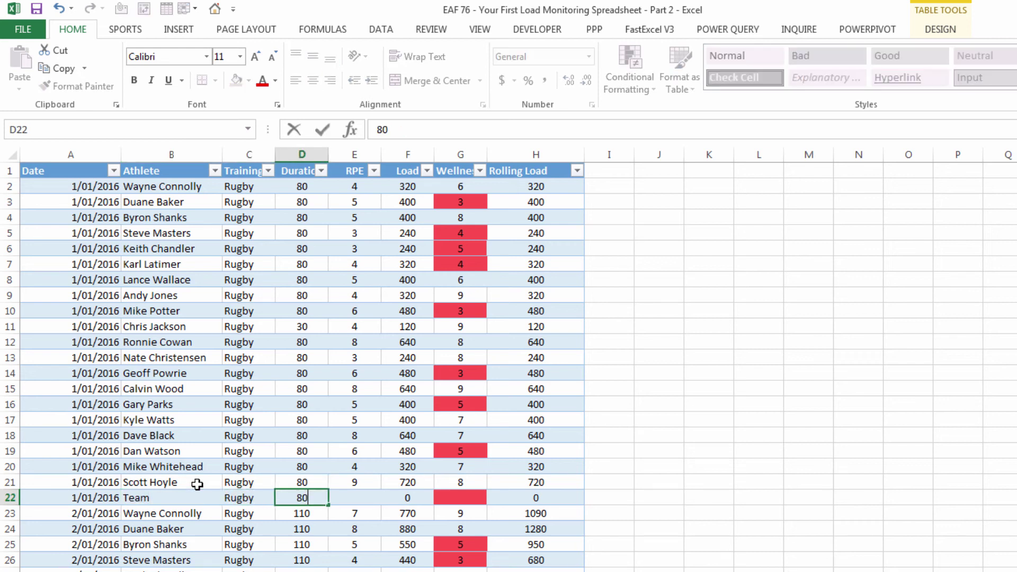
{"action": "key", "text": "Tab"}
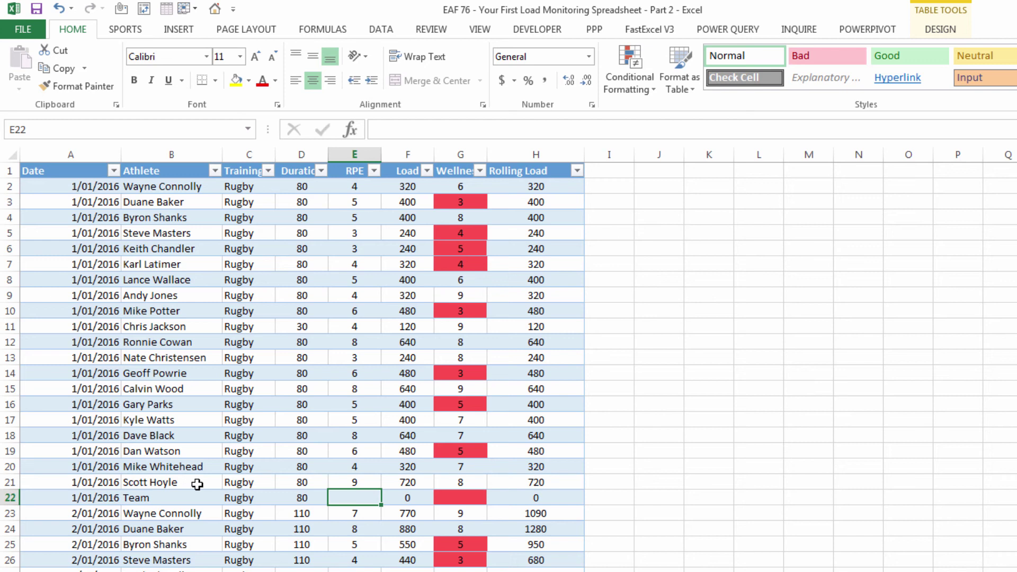
{"action": "type", "text": "7"}
{"action": "key", "text": "Tab"}
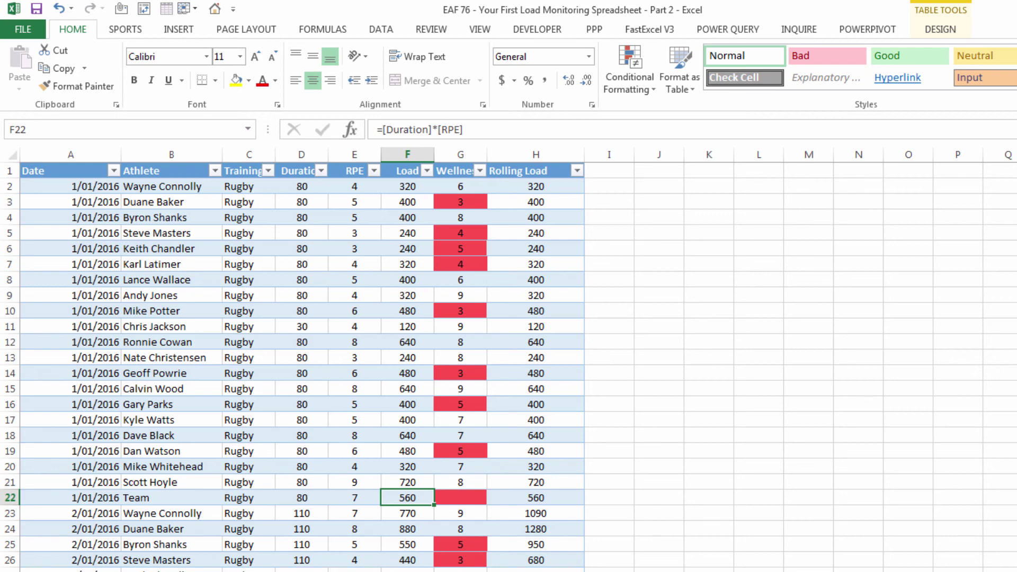
{"action": "key", "text": "ctrl+Page_Down"}
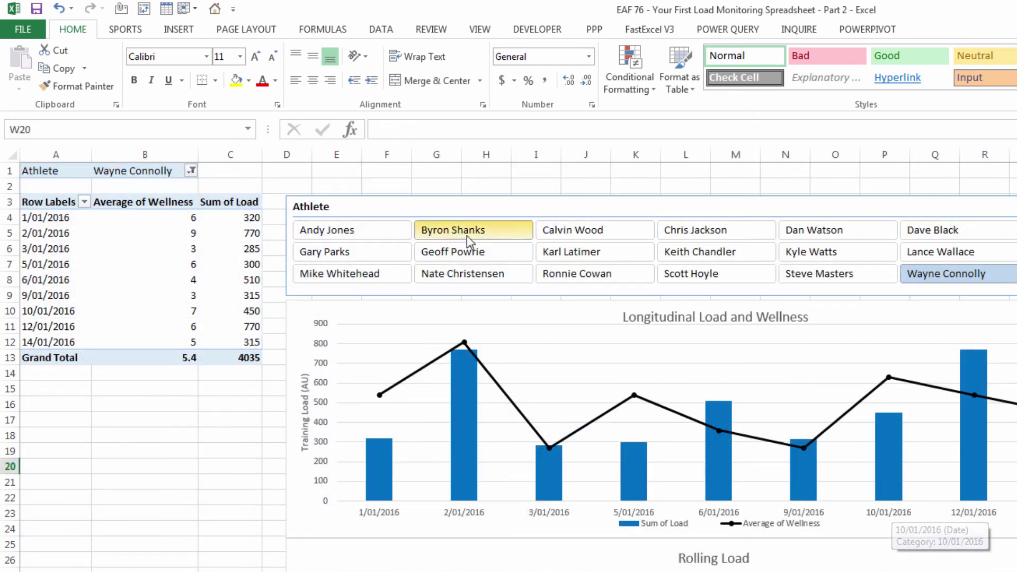
Refresh All pivots and filter the Long dashboard to Team, totalling 5085 load
{"action": "left_click", "coordinate": [51, 273]}
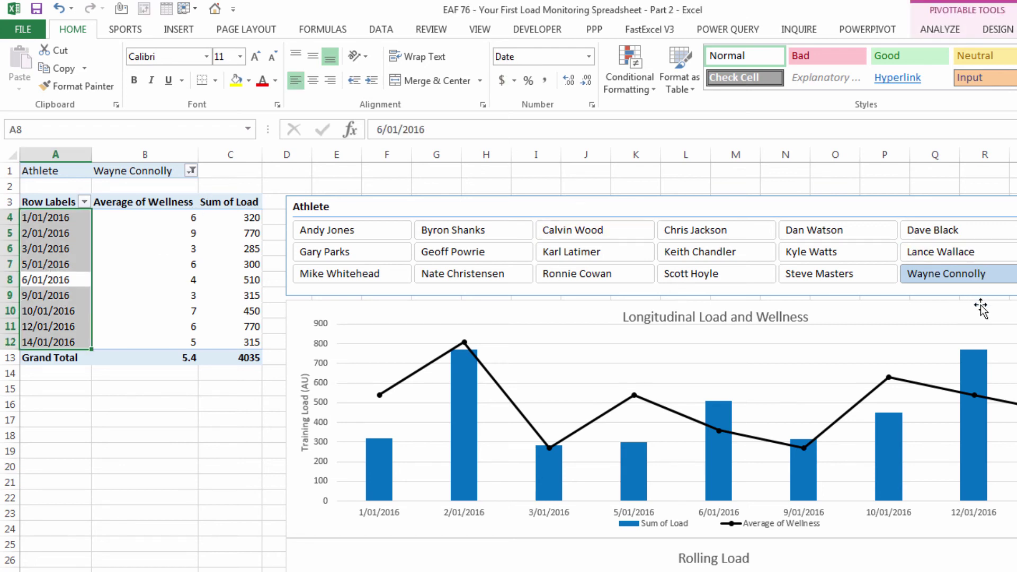
{"action": "left_click", "coordinate": [928, 32]}
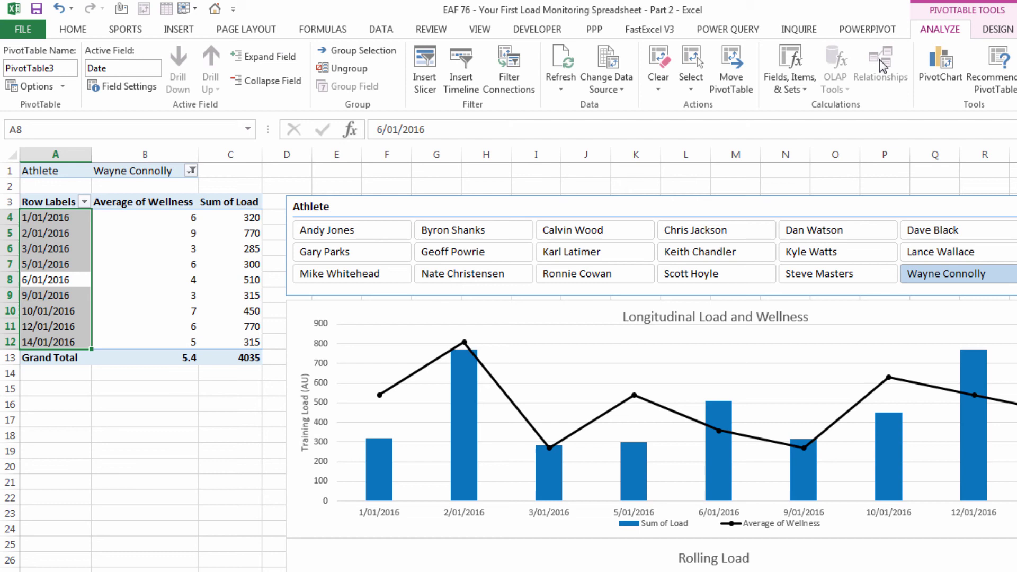
{"action": "left_click", "coordinate": [561, 96]}
{"action": "left_click", "coordinate": [577, 131]}
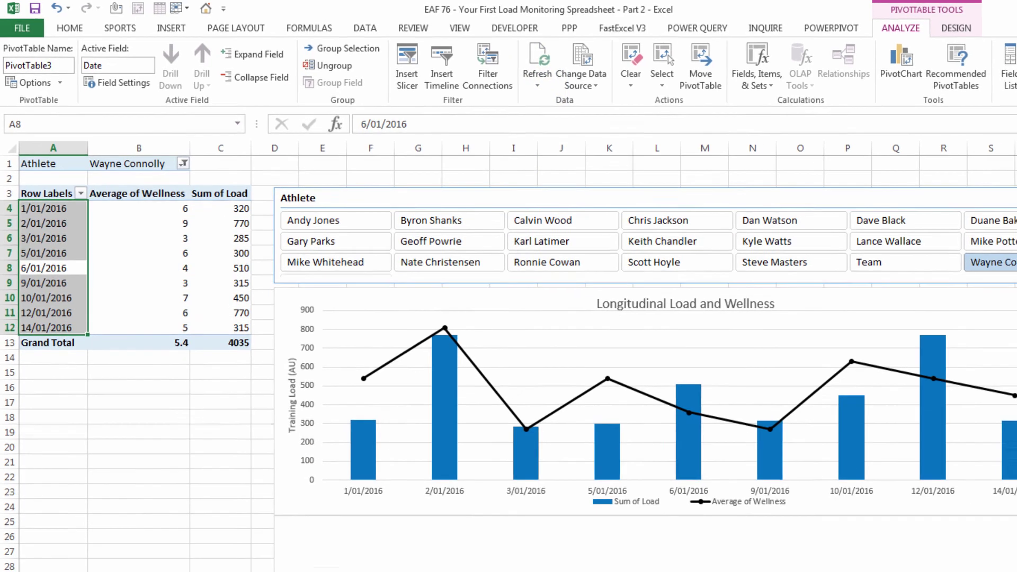
{"action": "left_click", "coordinate": [1016, 282]}
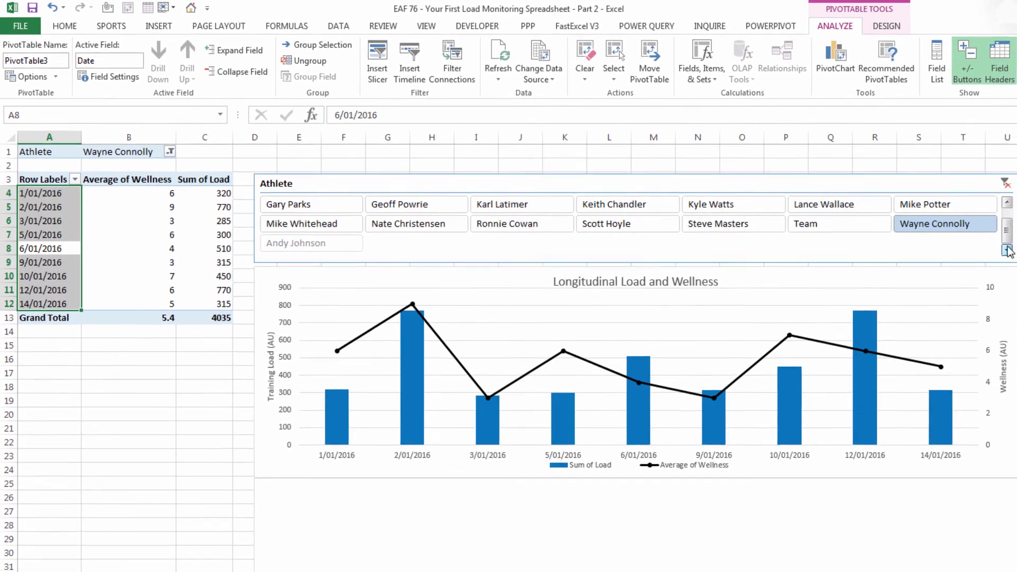
{"action": "left_click", "coordinate": [855, 225]}
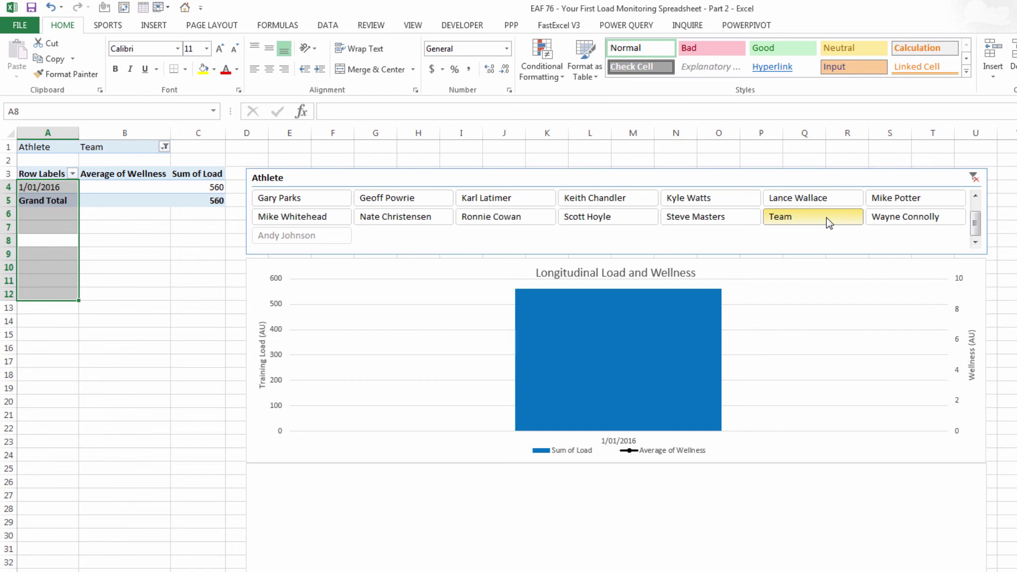
{"action": "mouse_move", "coordinate": [633, 345]}
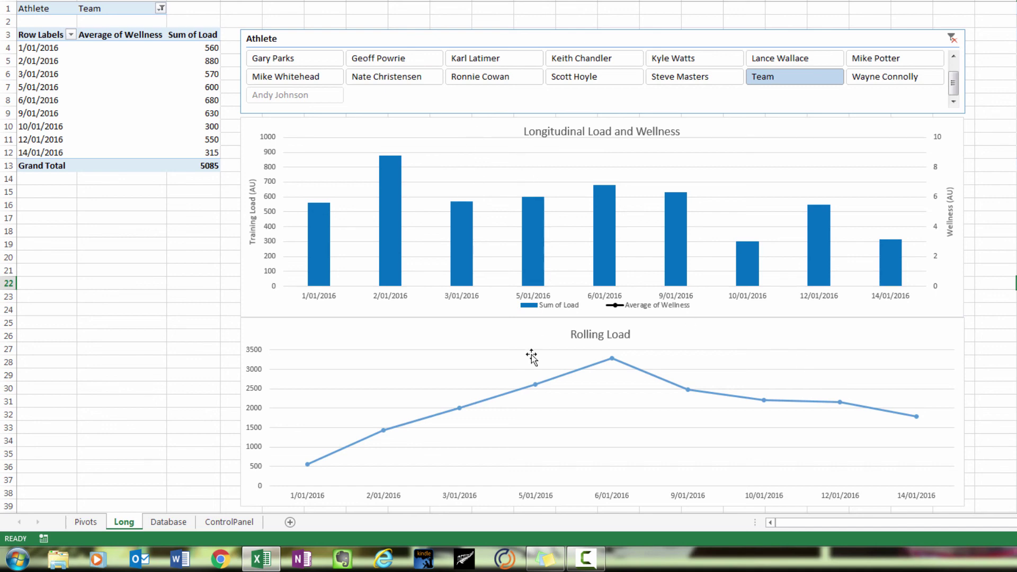
Show the Team row on the Pivots sheet, with 2475 load and 6.4 average RPE
{"action": "left_click", "coordinate": [86, 524]}
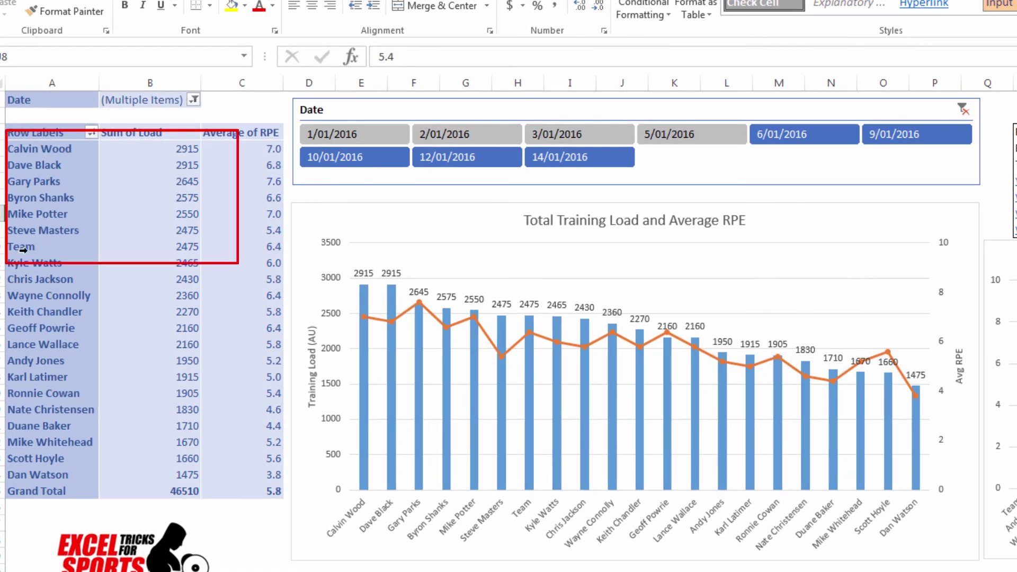
{"action": "left_click", "coordinate": [29, 247]}
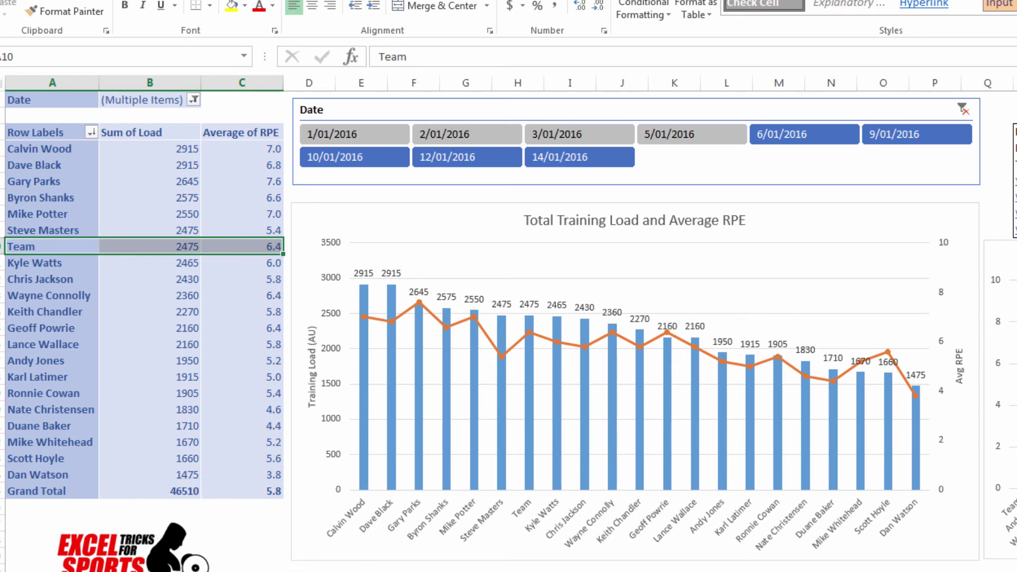
{"action": "left_click", "coordinate": [297, 557]}
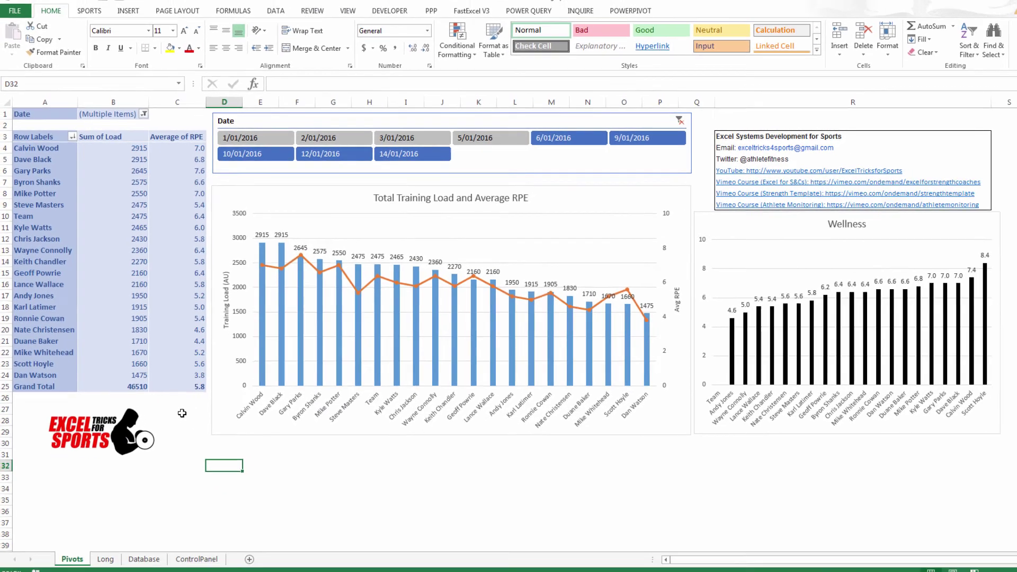